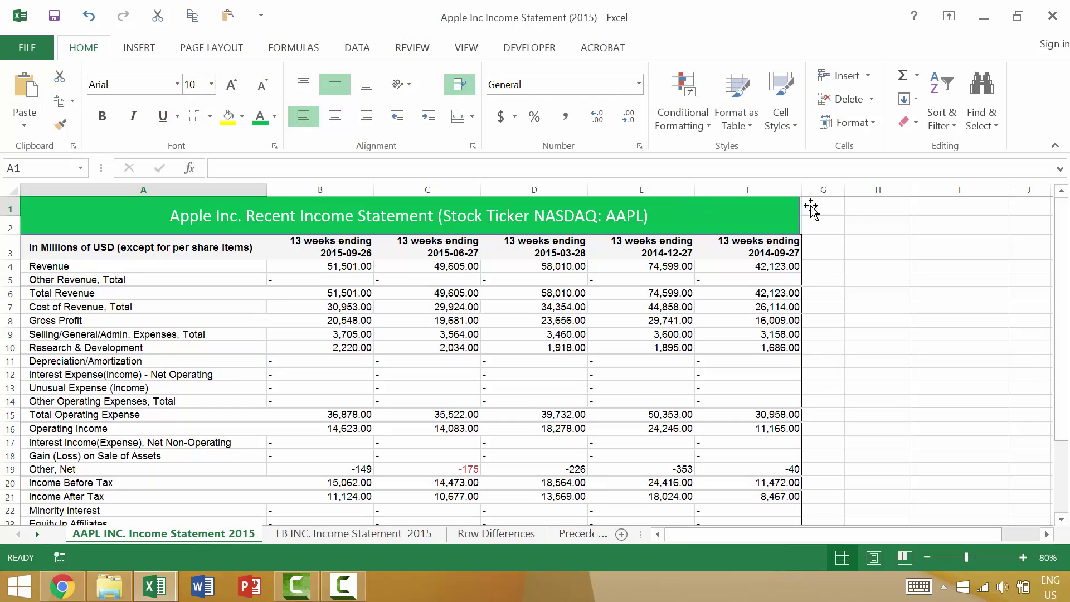
- Insert a new blank worksheet before the AAPL INC. Income Statement 2015 sheet
left_click(833, 207)
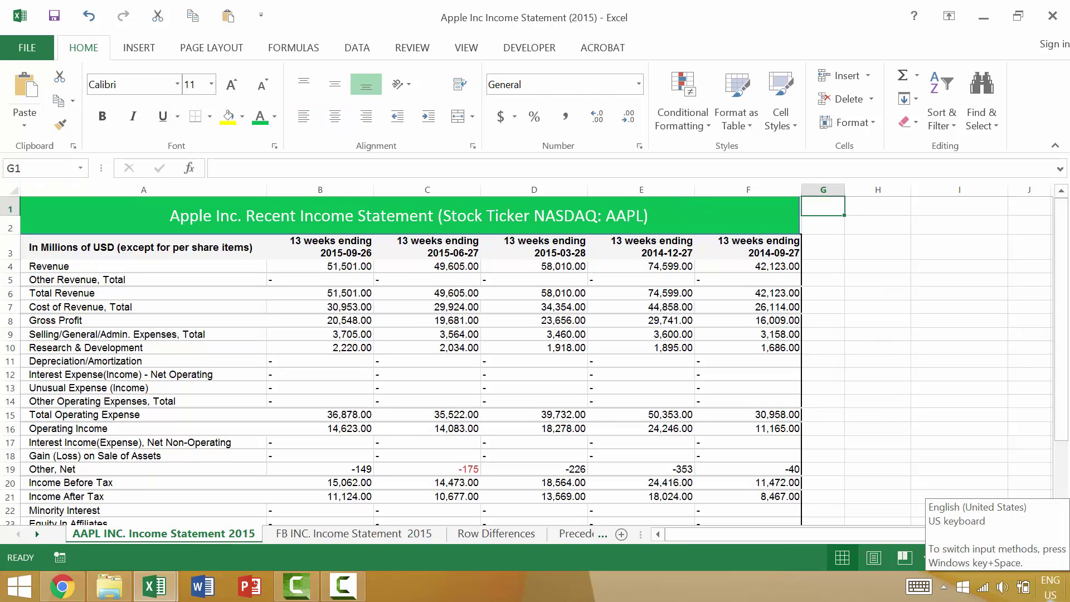
mouse_move(1067, 599)
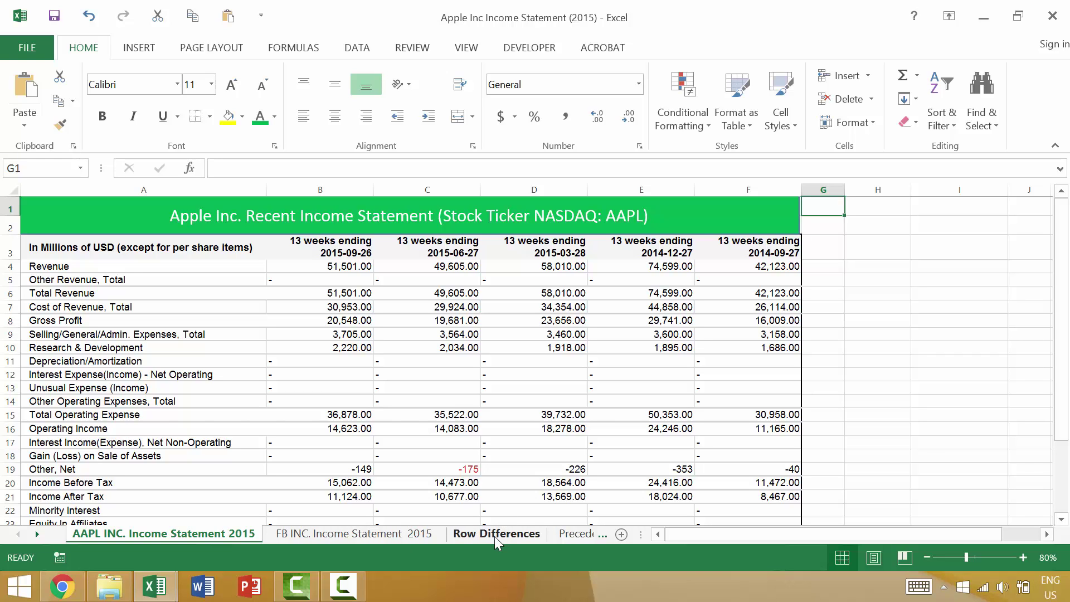
key("shift+F11")
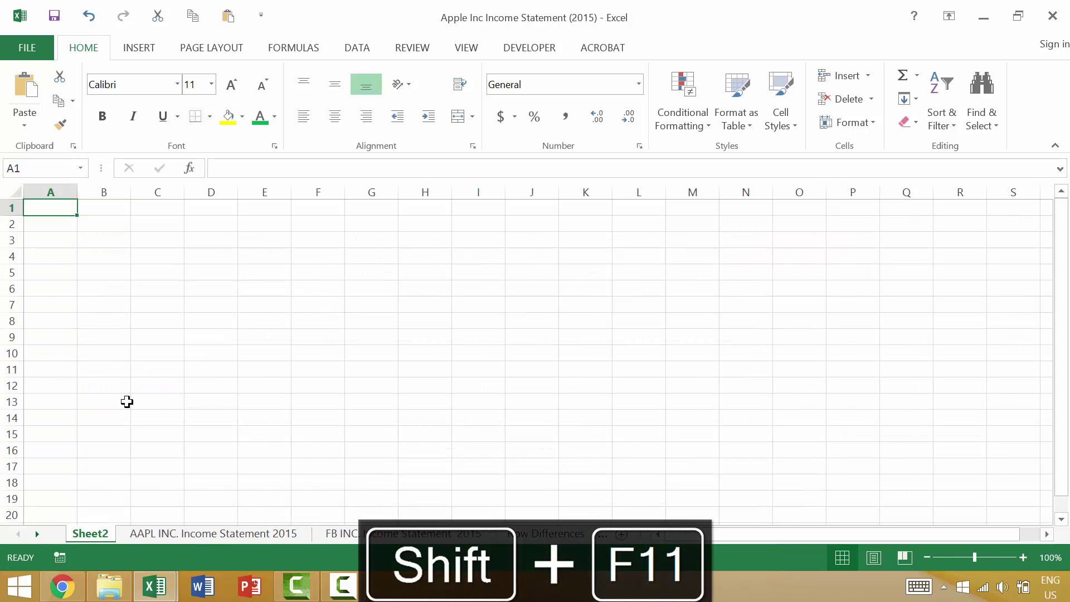
- Fill all cells in the range B1:B10 with the value 10 in one entry
left_click(86, 206)
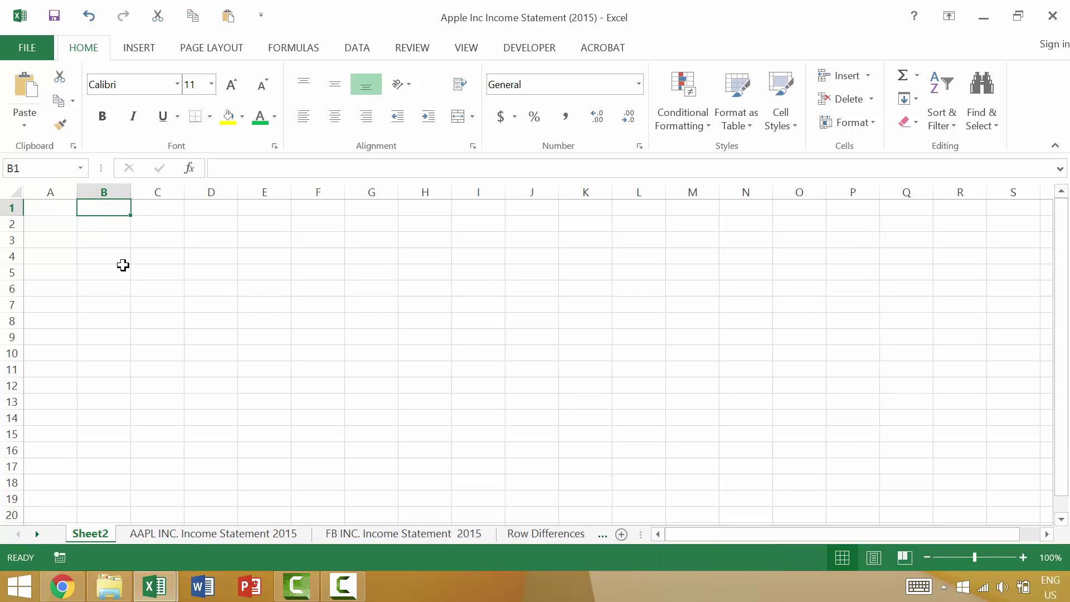
left_click(120, 282, "shift")
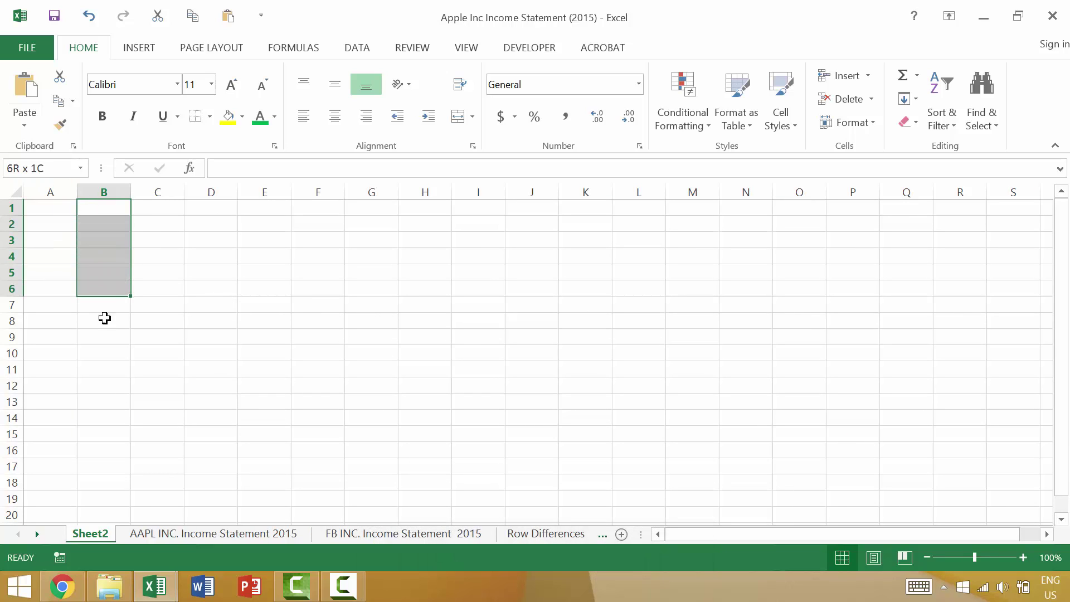
left_click_drag(103, 326, 102, 351)
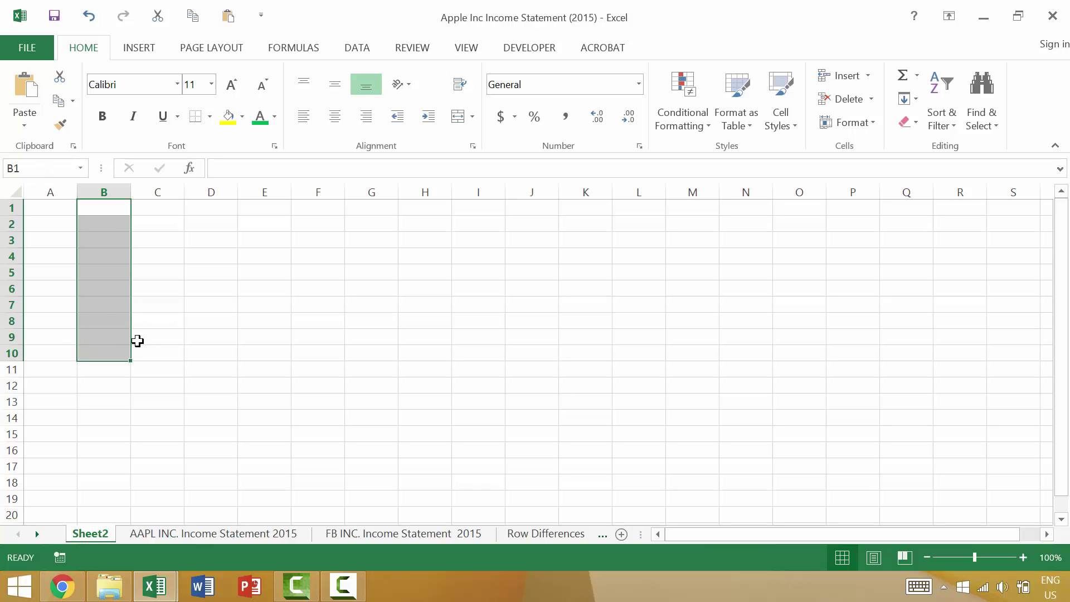
type("10")
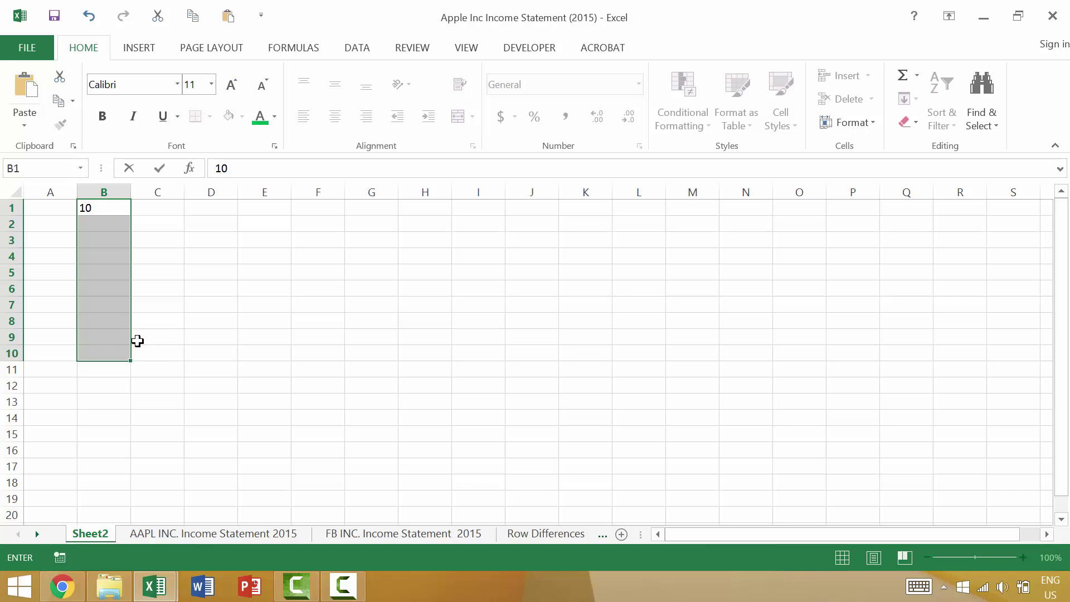
key("ctrl+Return")
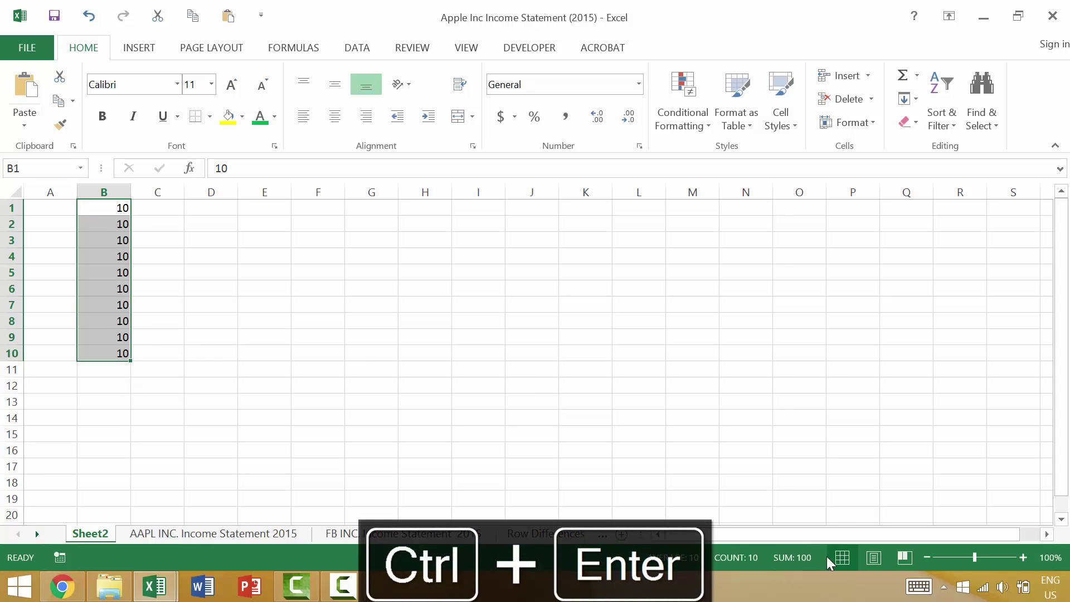
- Enter a SUM formula in B11 that adds the range B1:B10, choosing the function from the autocomplete suggestions
left_click(111, 369)
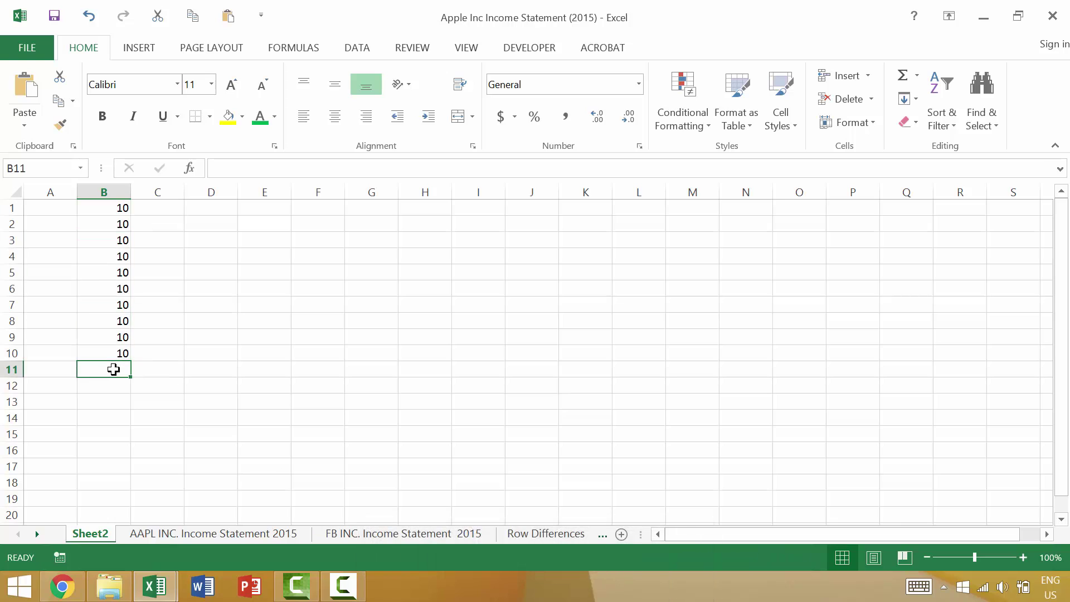
type("=su")
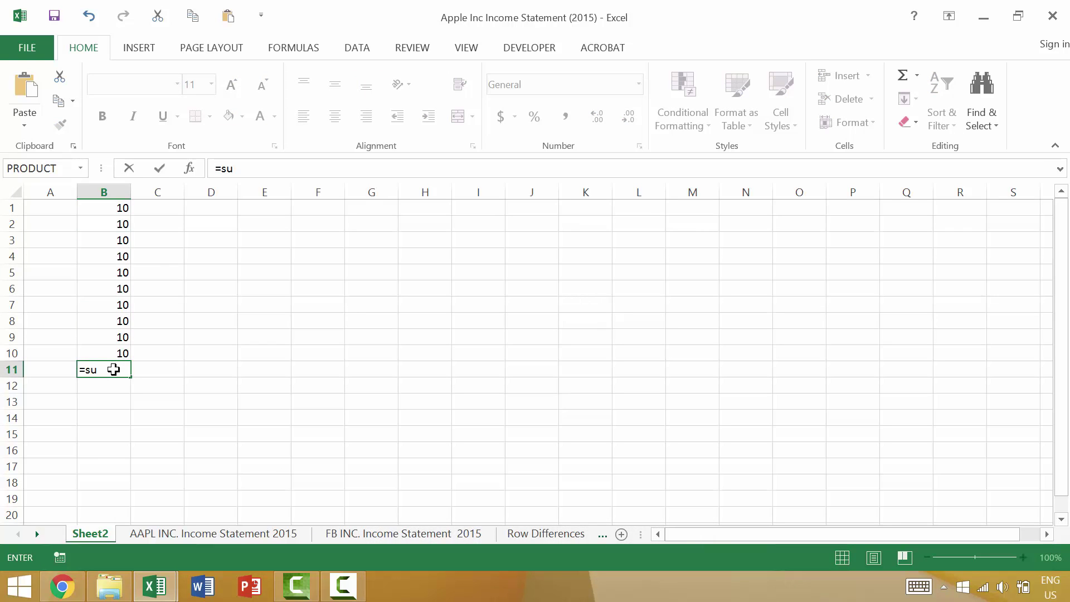
key("alt+Down")
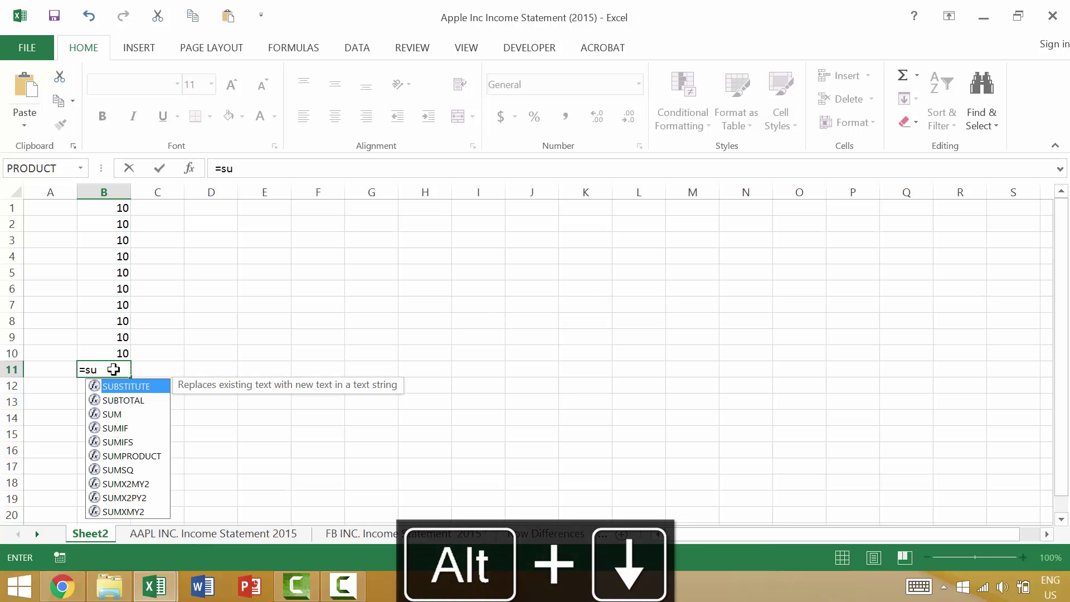
type("m")
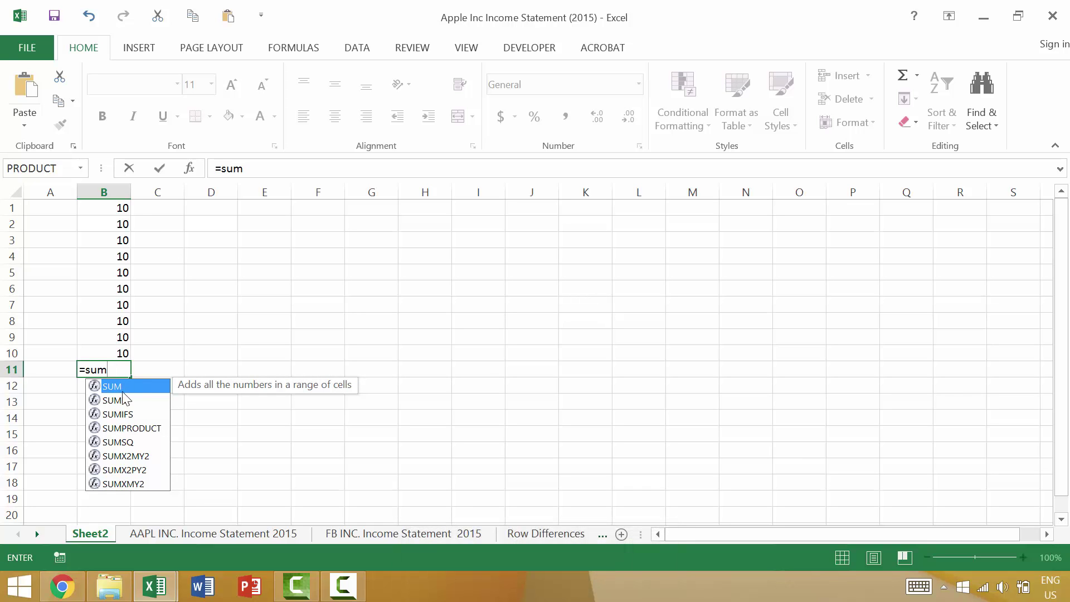
double_click(115, 388)
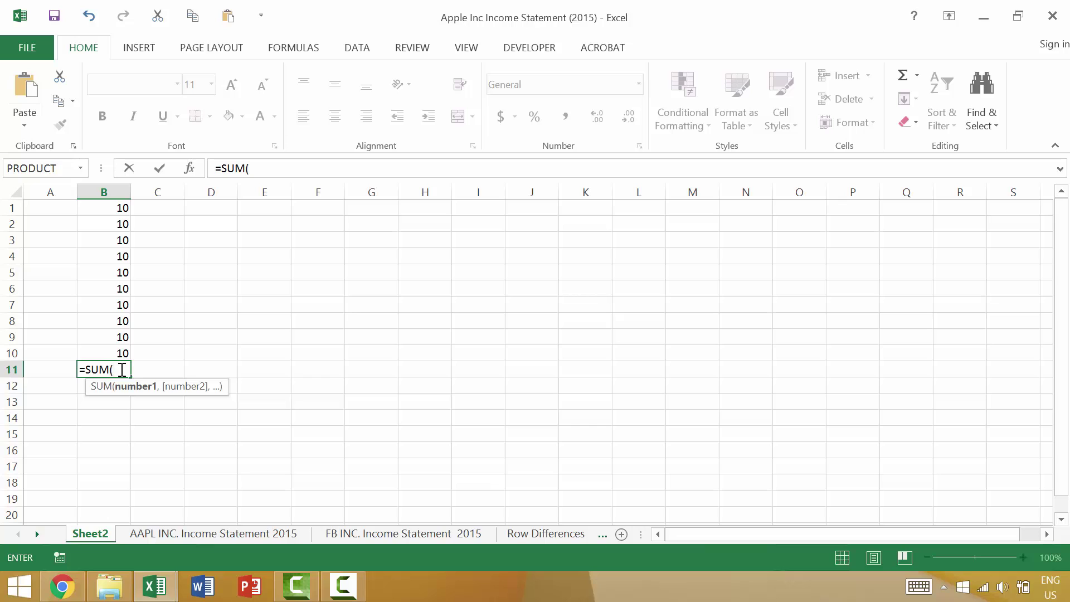
left_click(107, 208)
left_click(122, 353, "shift")
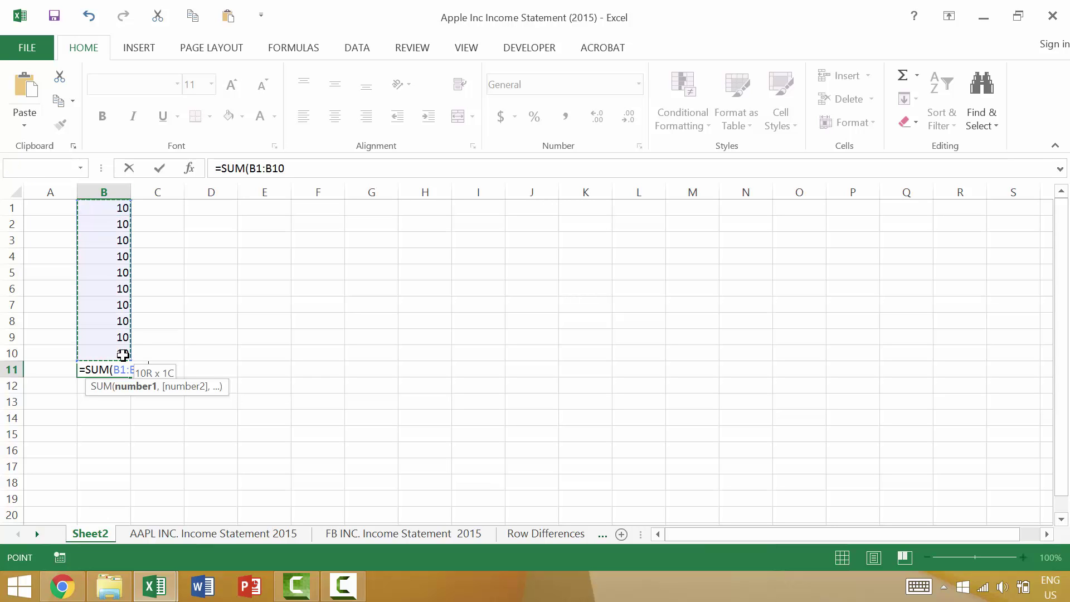
key("Return")
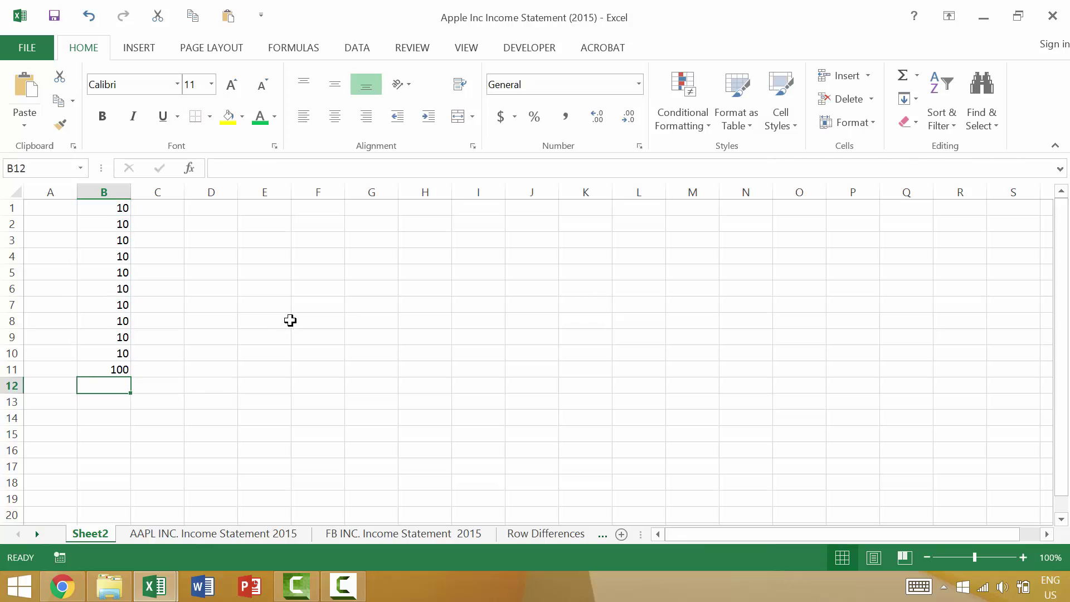
- Overwrite B11 with an AVERAGE formula over the range B1:B10
left_click(123, 370)
type("=aver")
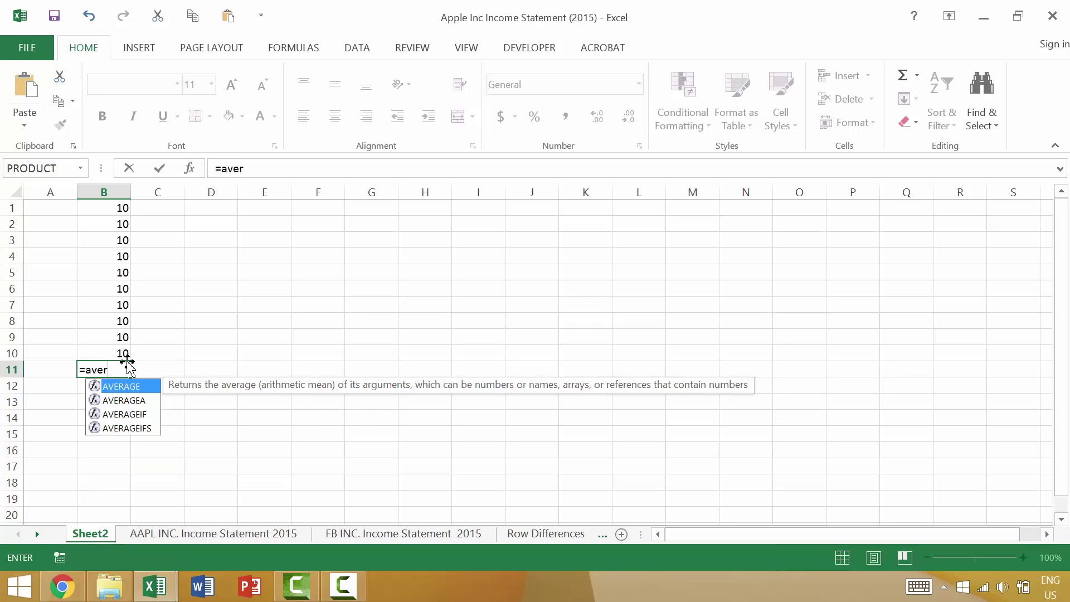
key("Tab")
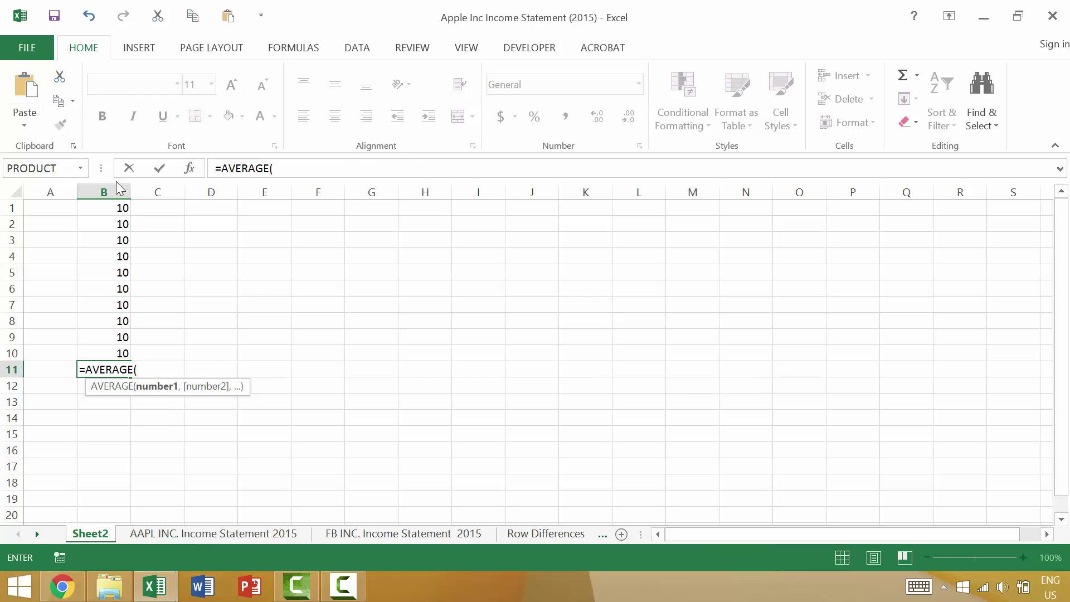
left_click(122, 208)
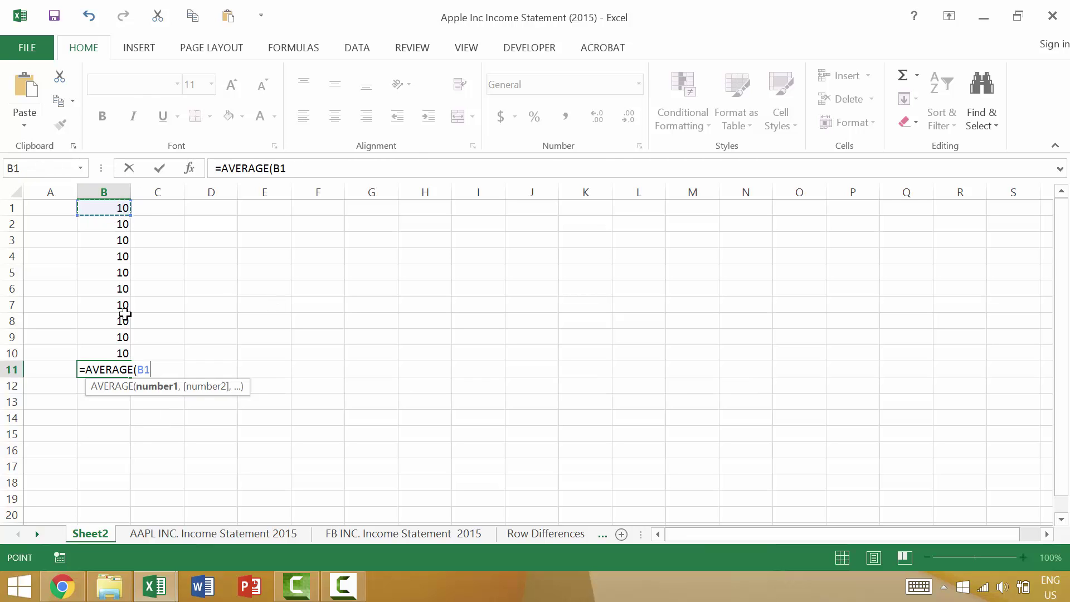
left_click(124, 351, "shift")
key("Return")
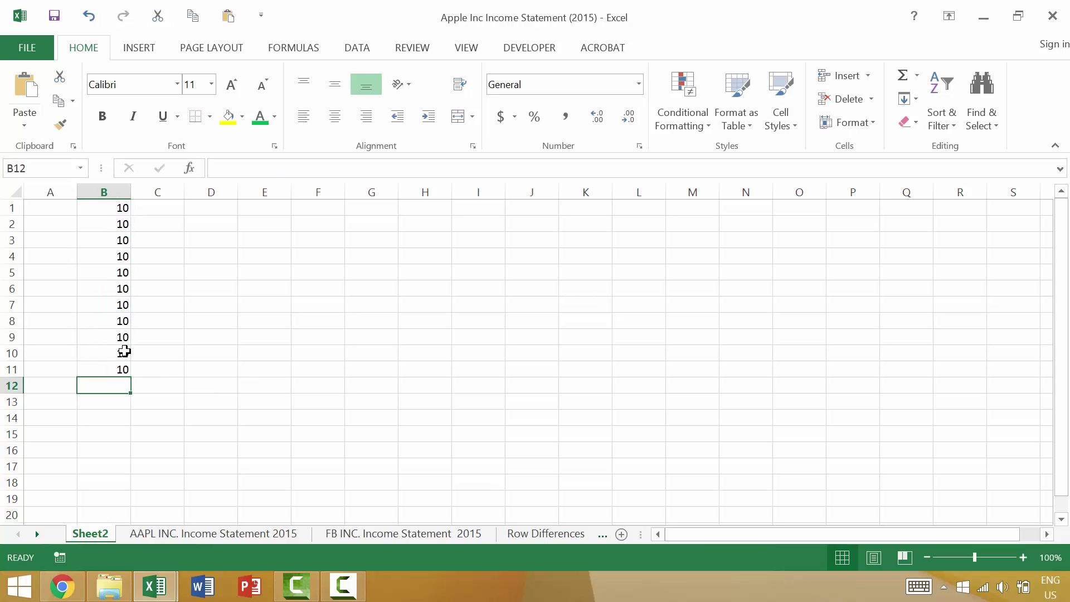
- Clear B11 and enter a PRODUCT formula that multiplies the range B1:B10
key("Up")
key("Right")
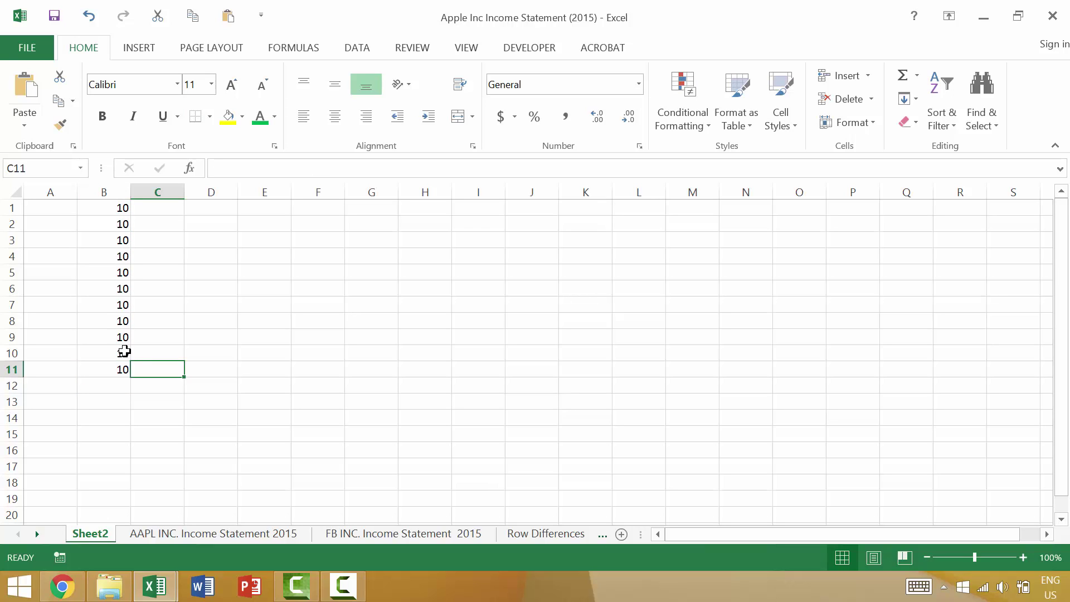
key("Left")
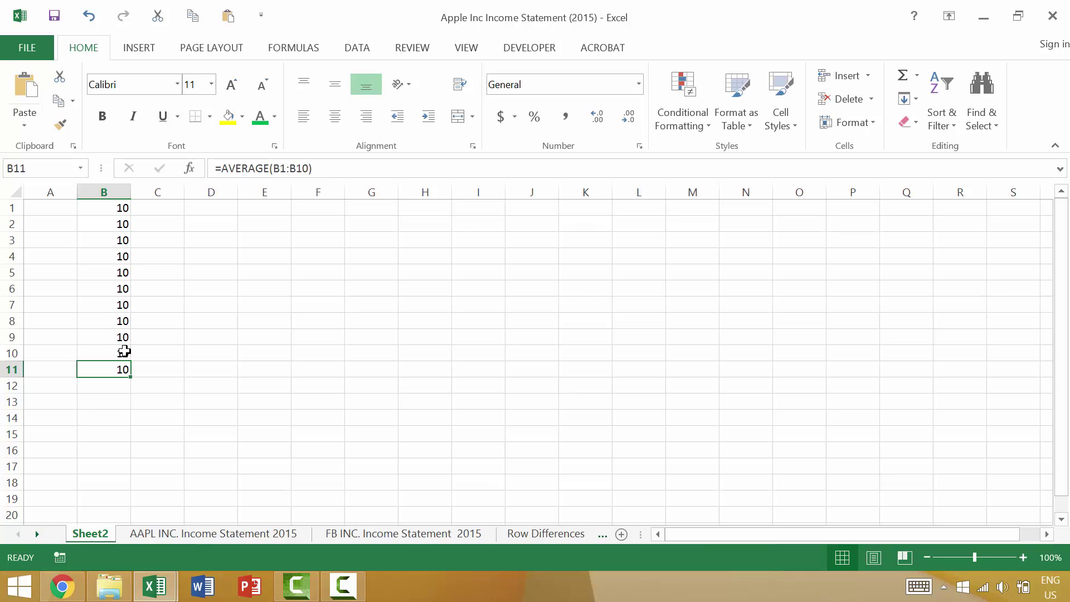
key("Delete")
type("=prod")
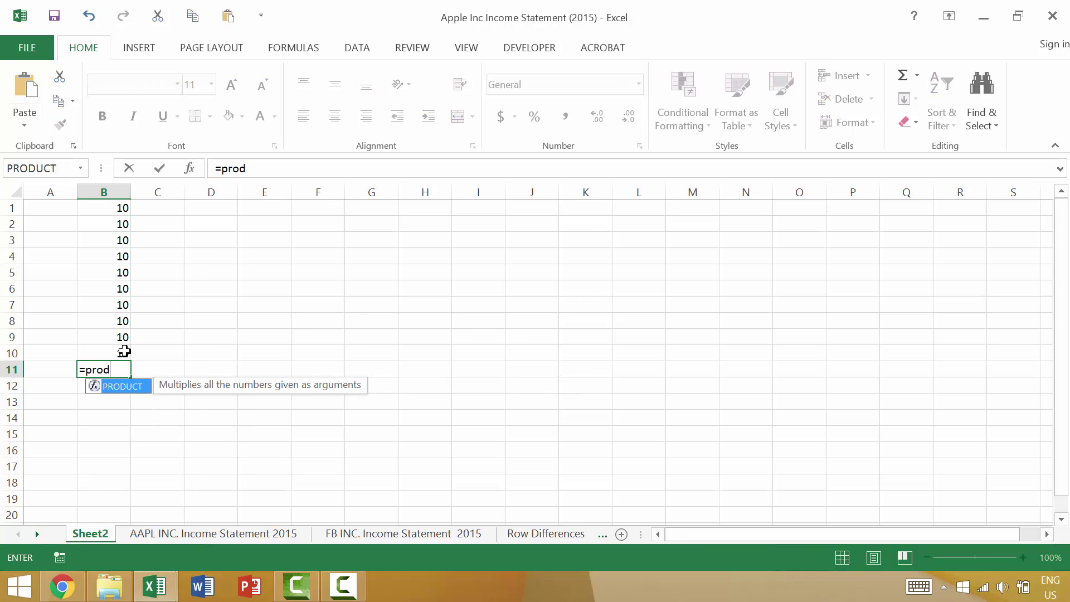
key("Tab")
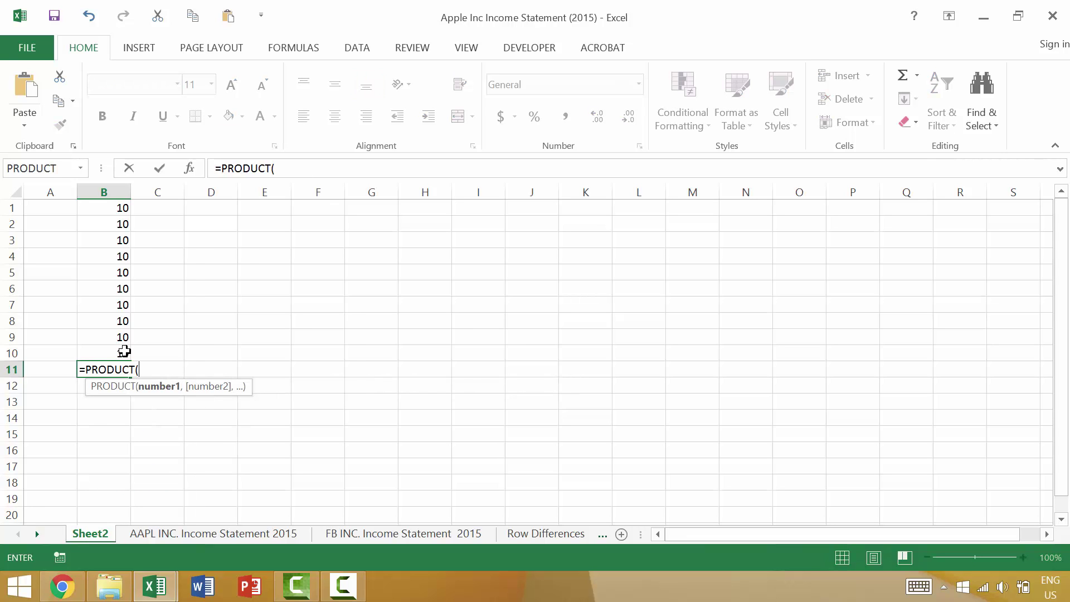
left_click(124, 352)
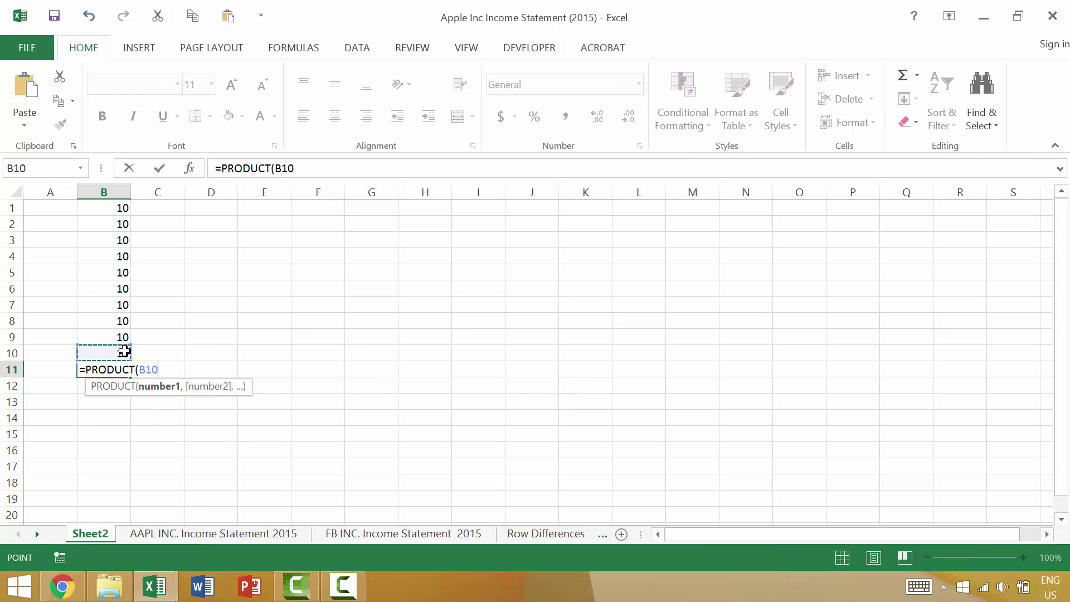
left_click(117, 208, "shift")
key("Return")
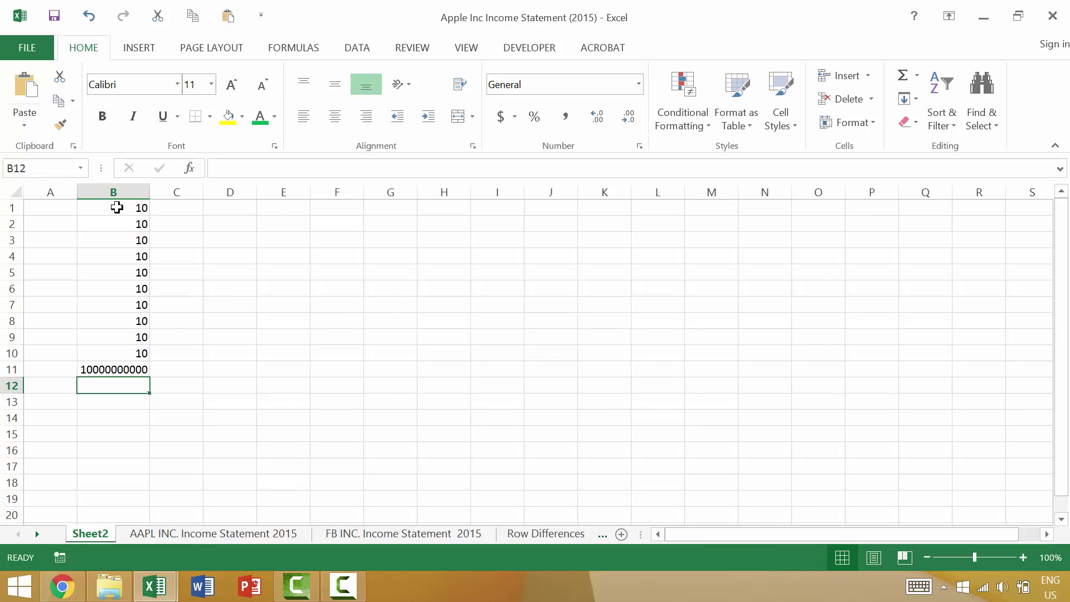
- Move the active cell to E1 and back to B11, and examine the formula behind B11 and the range it references
key("Up")
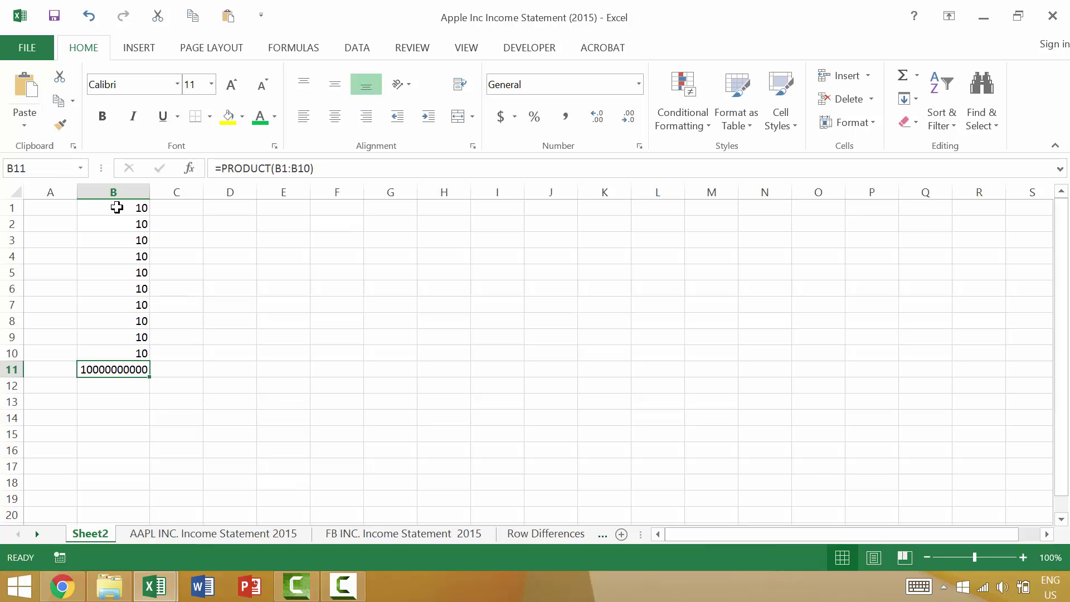
key("Right")
key("Right")
key("Right")
key("Right")
key("Up")
key("Up")
key("Up")
key("Up")
key("Up")
key("Up")
key("Up")
key("Up")
key("Up")
key("Up")
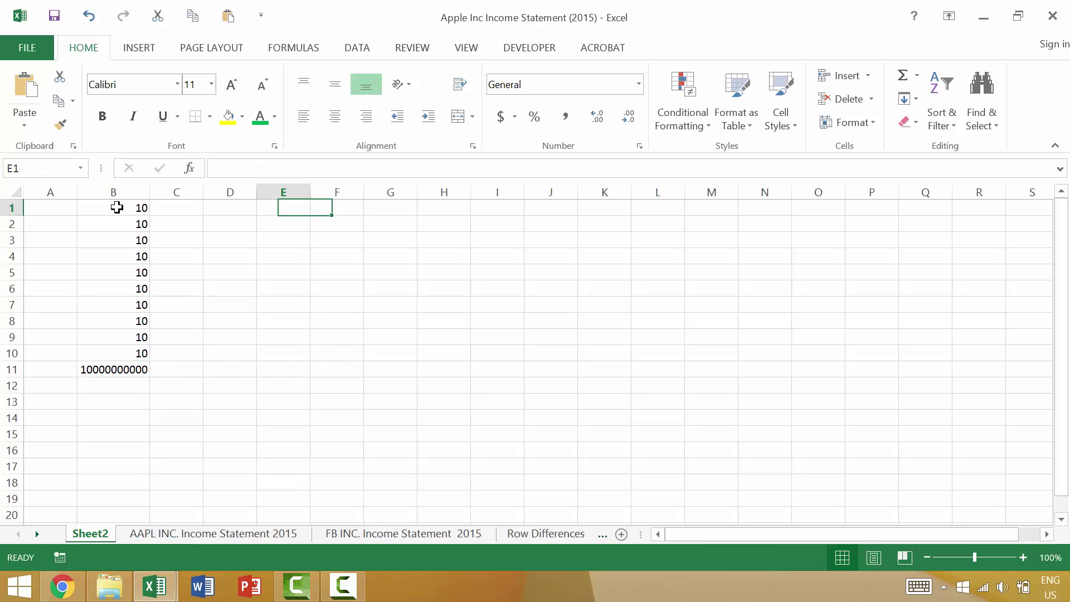
key("Left")
key("Left")
key("Left")
key("Down")
key("Down")
key("Down")
key("Down")
key("Down")
key("Down")
key("Down")
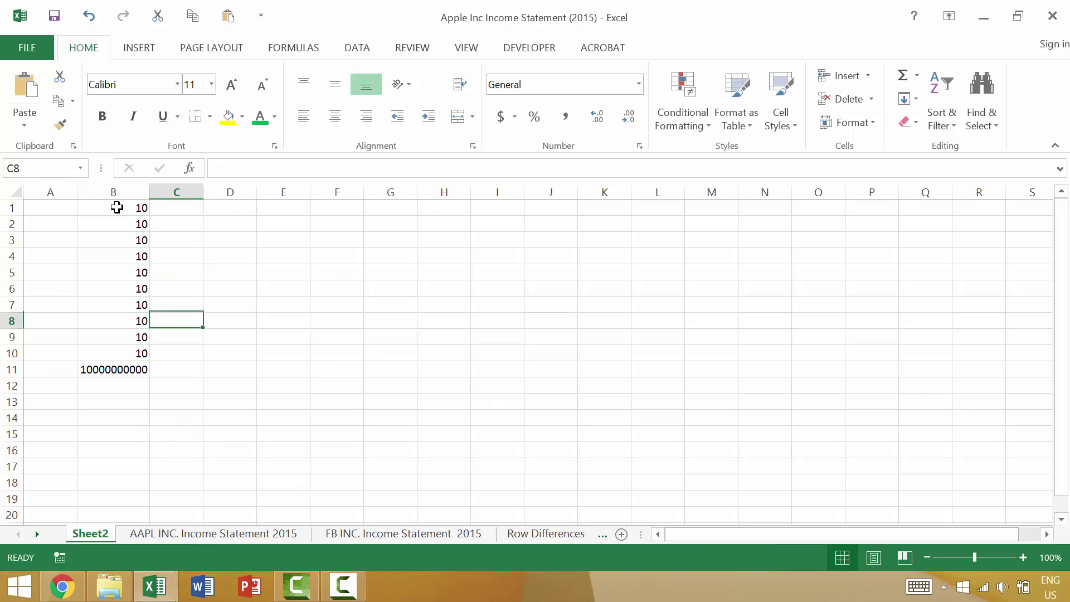
key("Left")
key("Down")
key("Down")
key("Down")
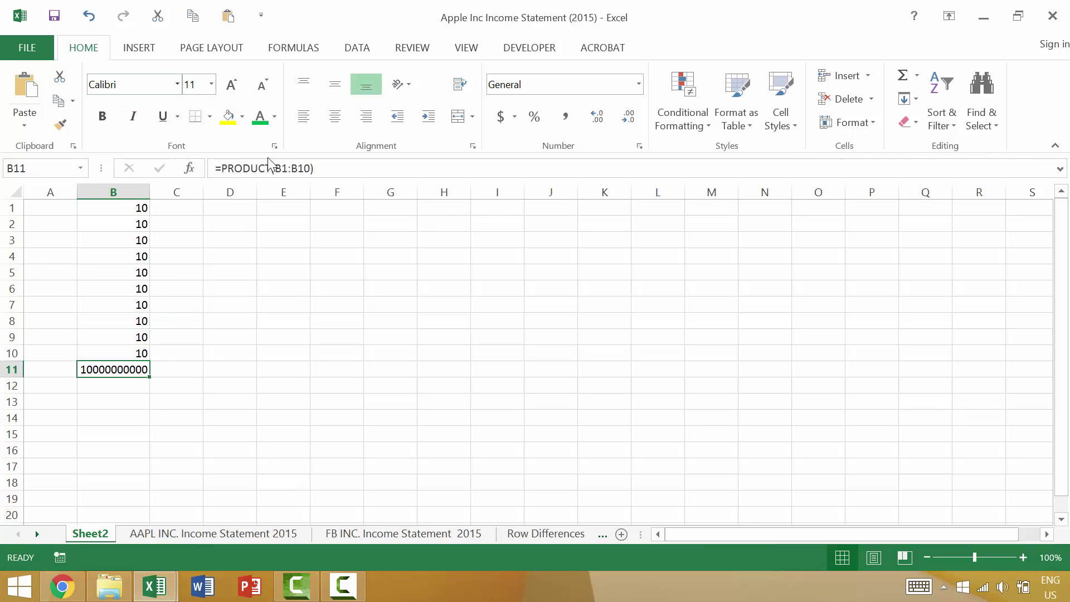
left_click(290, 167)
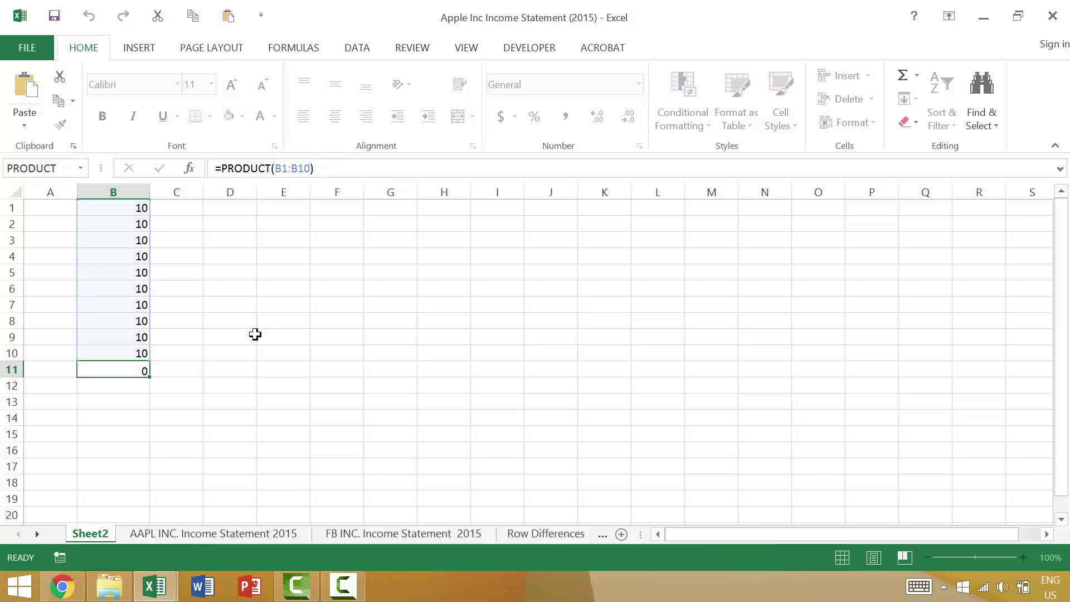
- Enter the value 1 in both D11 and E11
key("Tab")
key("Tab")
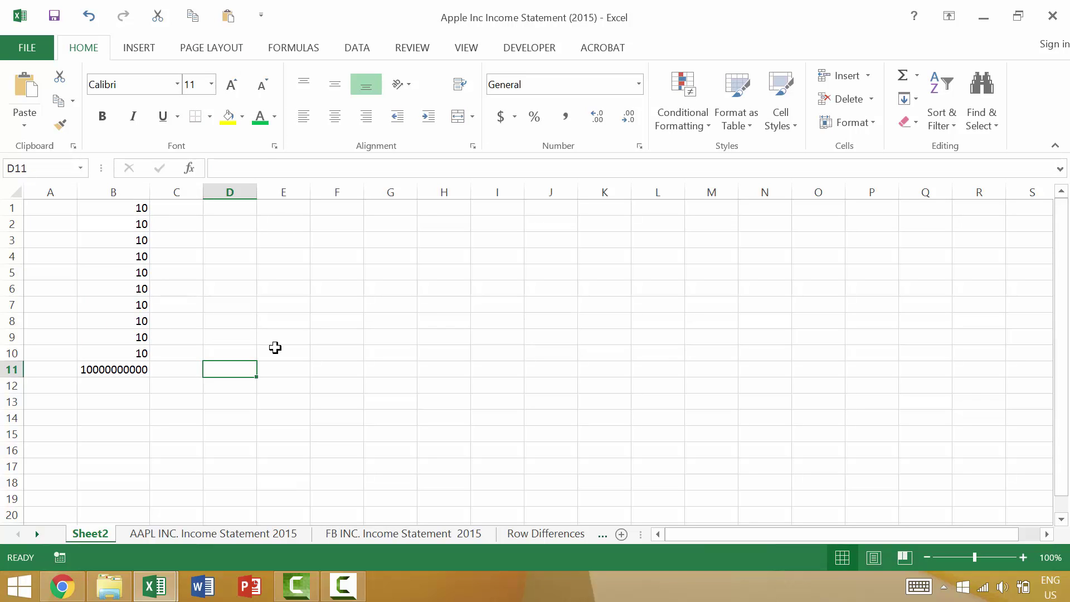
type("1")
key("Tab")
type("1")
key("Tab")
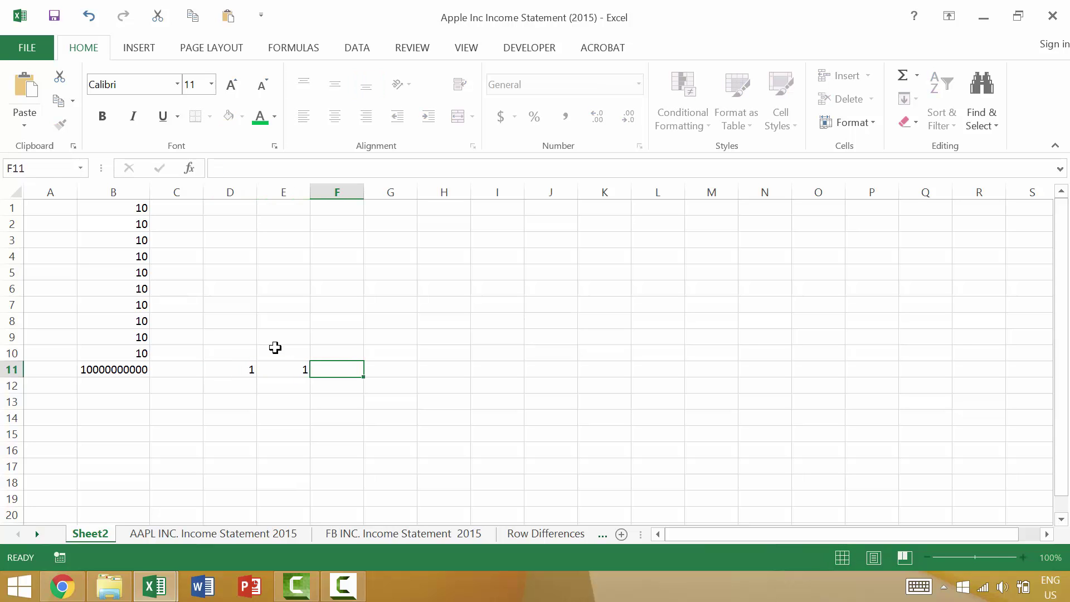
- Start a formula in F11 that adds cells D11 and E11
type("=")
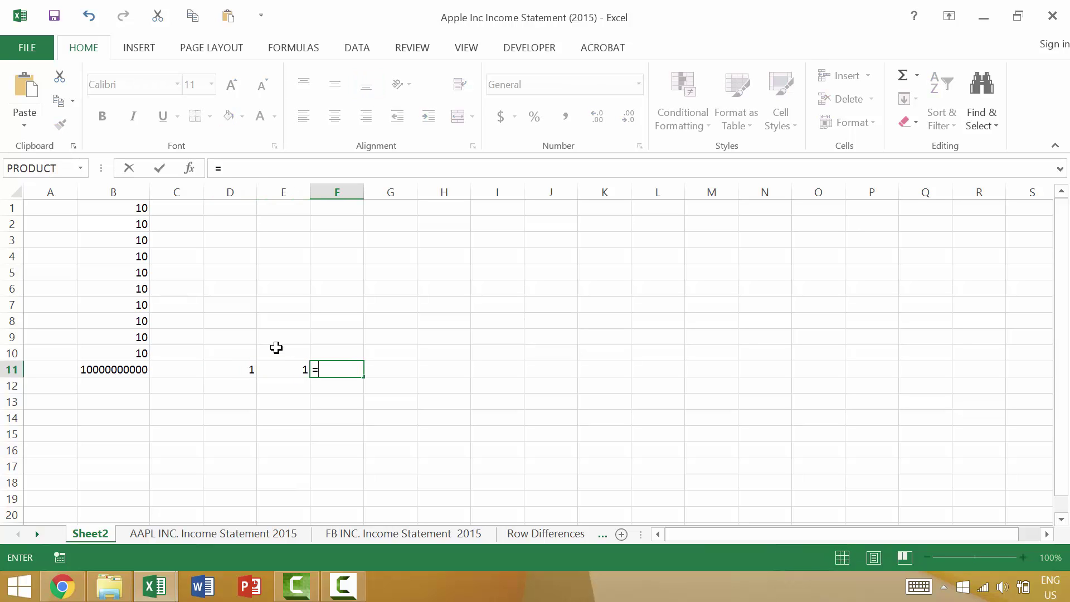
left_click(247, 368)
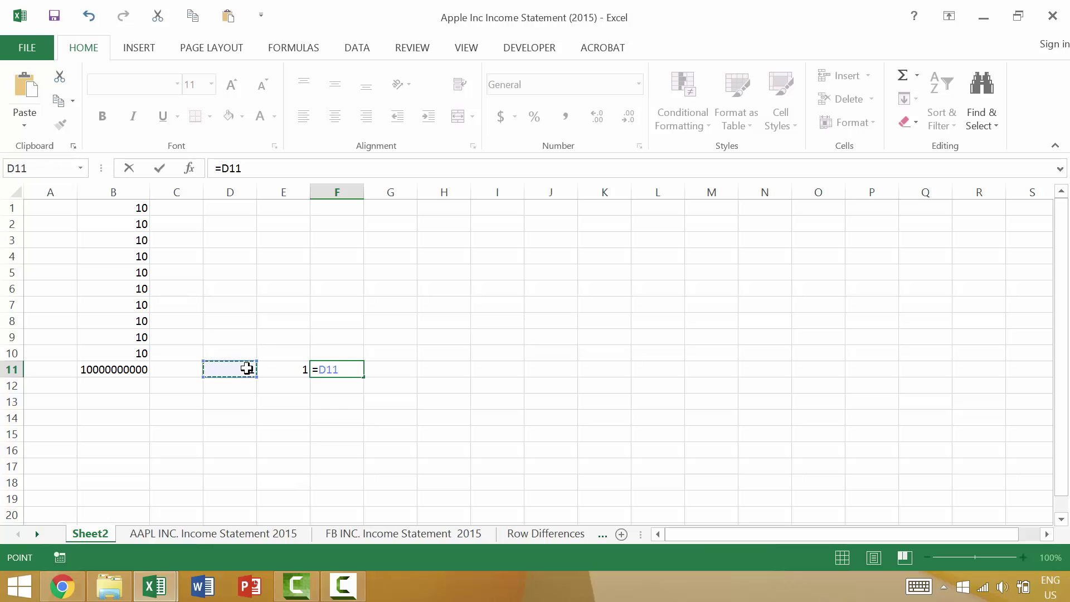
type("+")
left_click(303, 366)
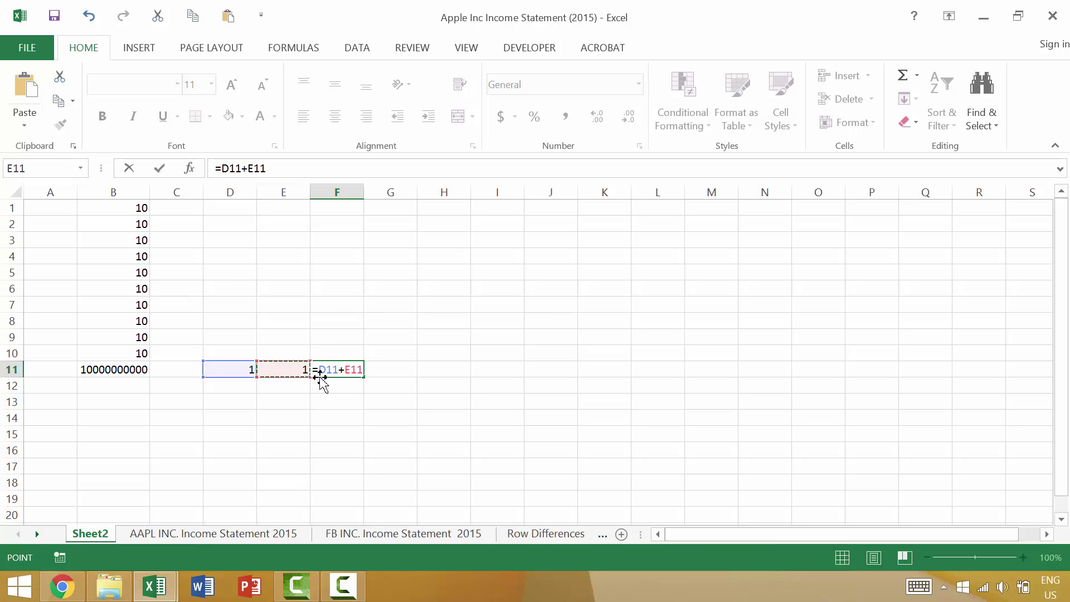
- Make the D11 reference absolute in F11's formula and enter it as =$D$11+E11
key("F2")
type("#")
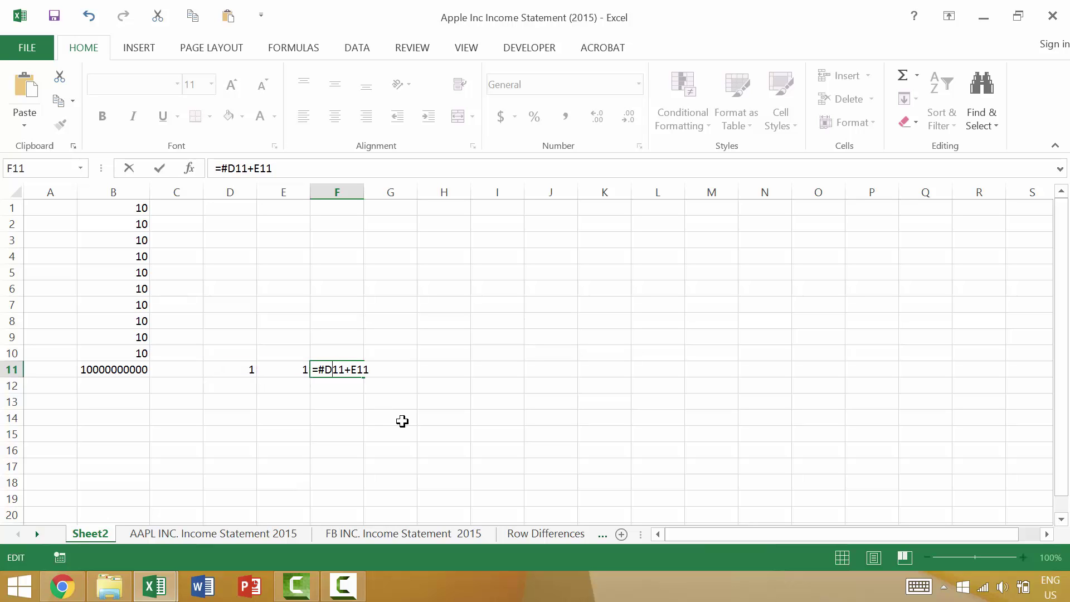
key("BackSpace")
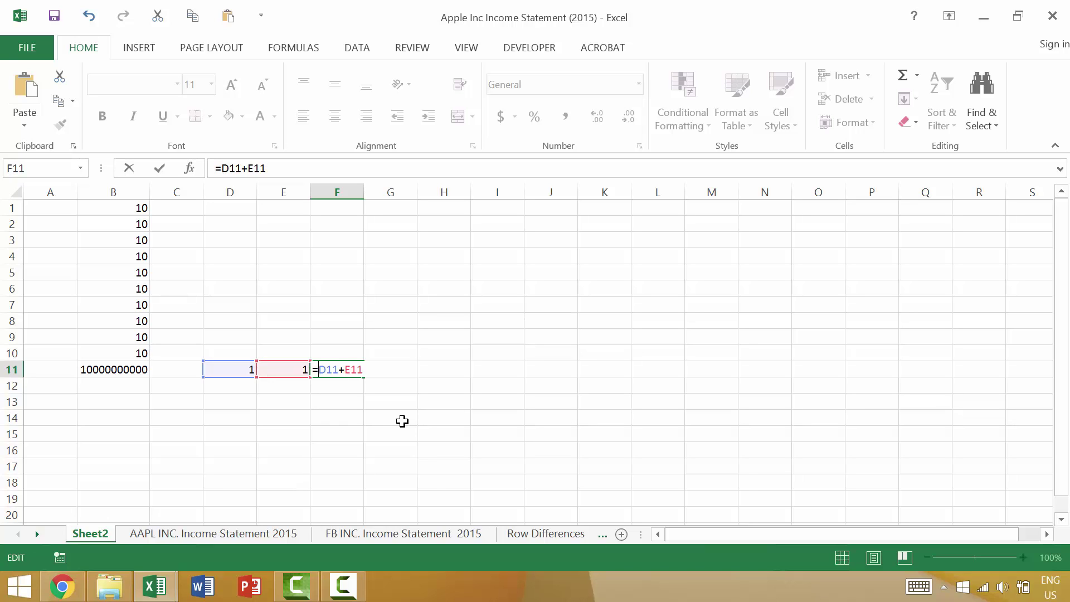
type("$")
key("Right")
type("$")
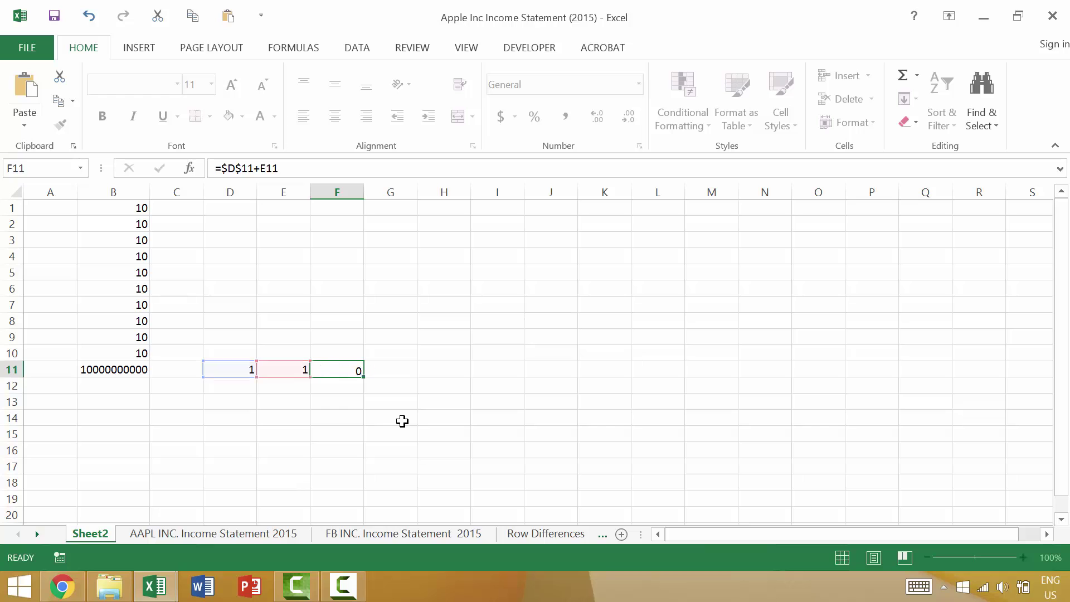
key("Return")
key("Up")
key("Right")
key("Right")
key("Right")
key("Right")
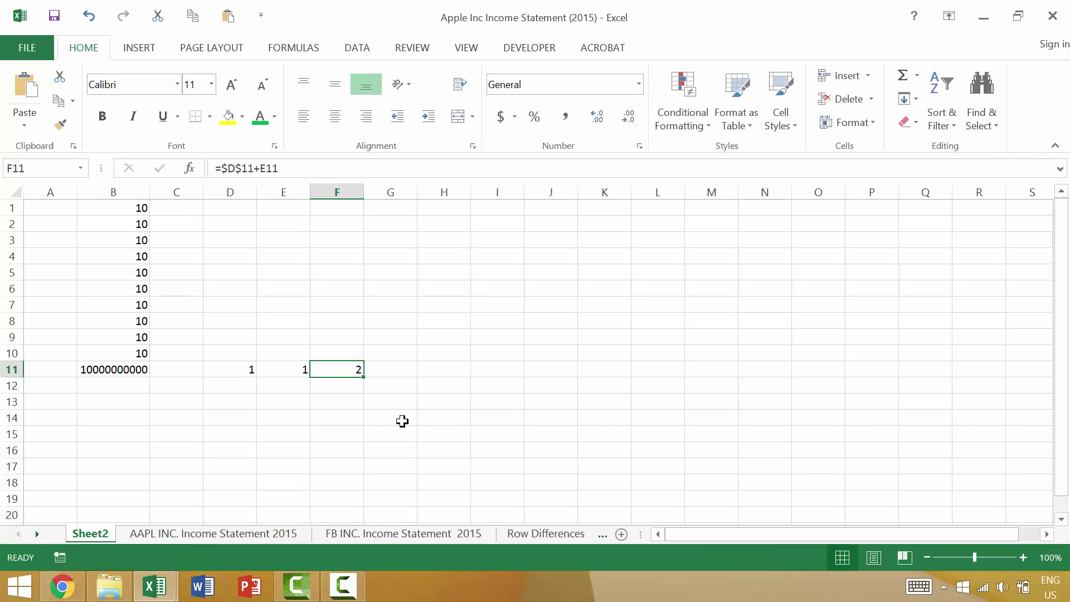
- Cycle the E11 reference in F11's formula through its absolute, mixed and relative forms, and enter the formula
left_click(276, 164)
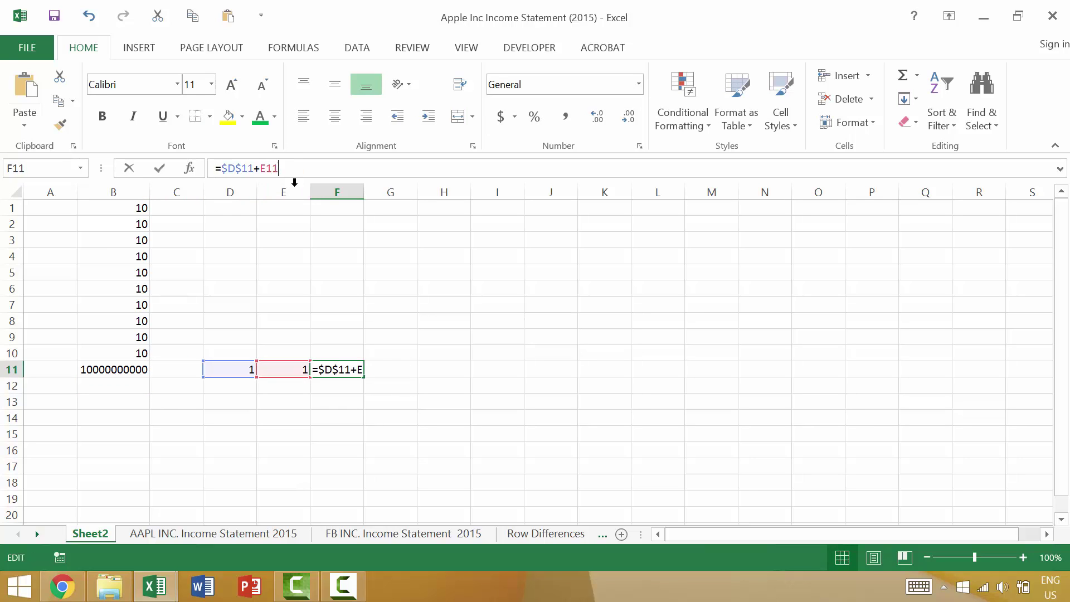
key("F4")
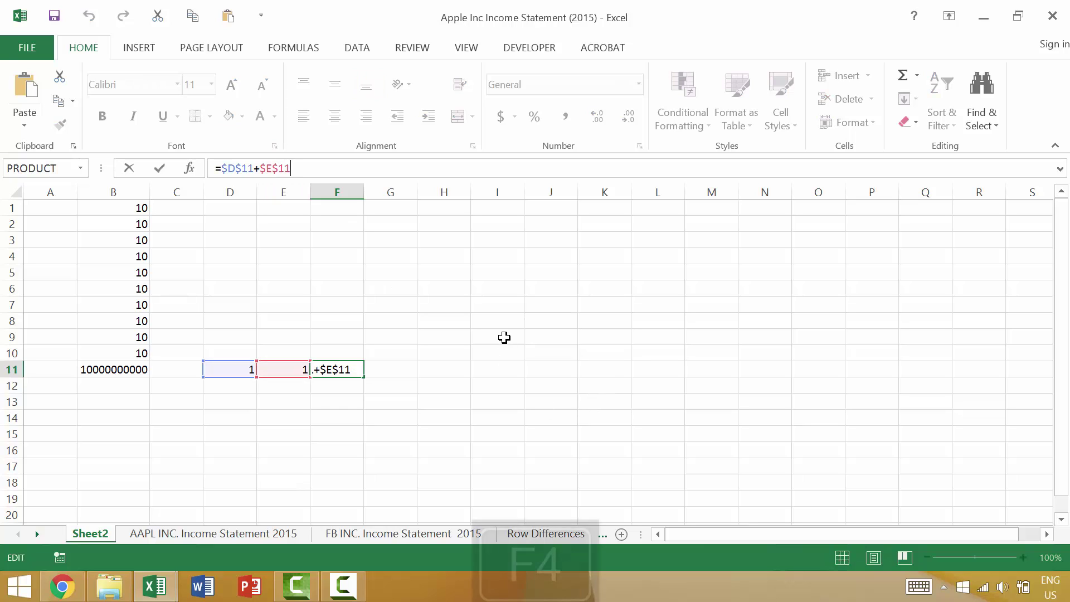
key("F4")
key("F4")
key("F4")
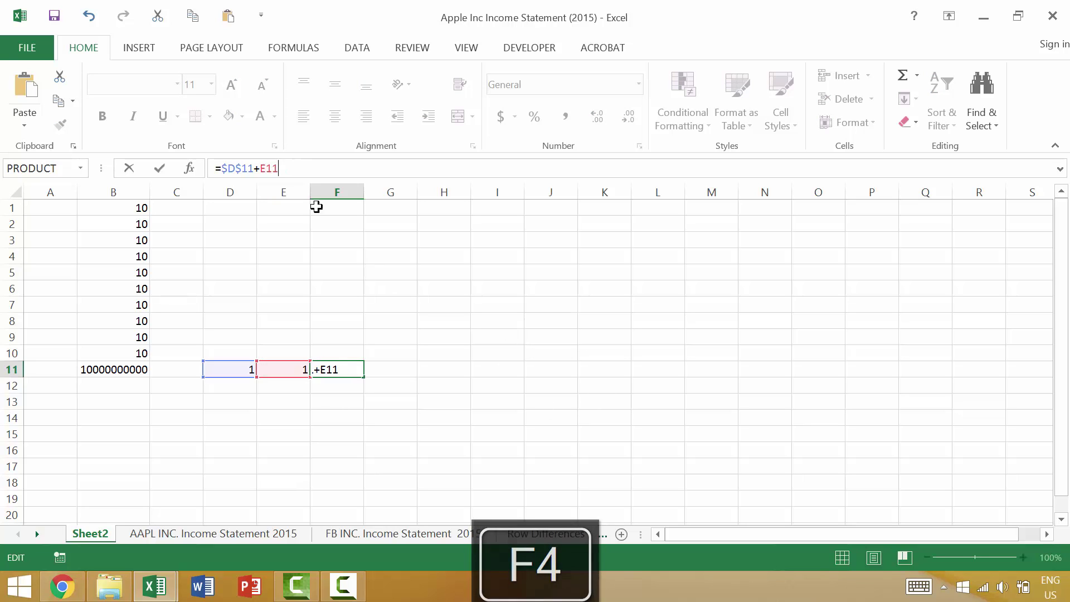
key("F4")
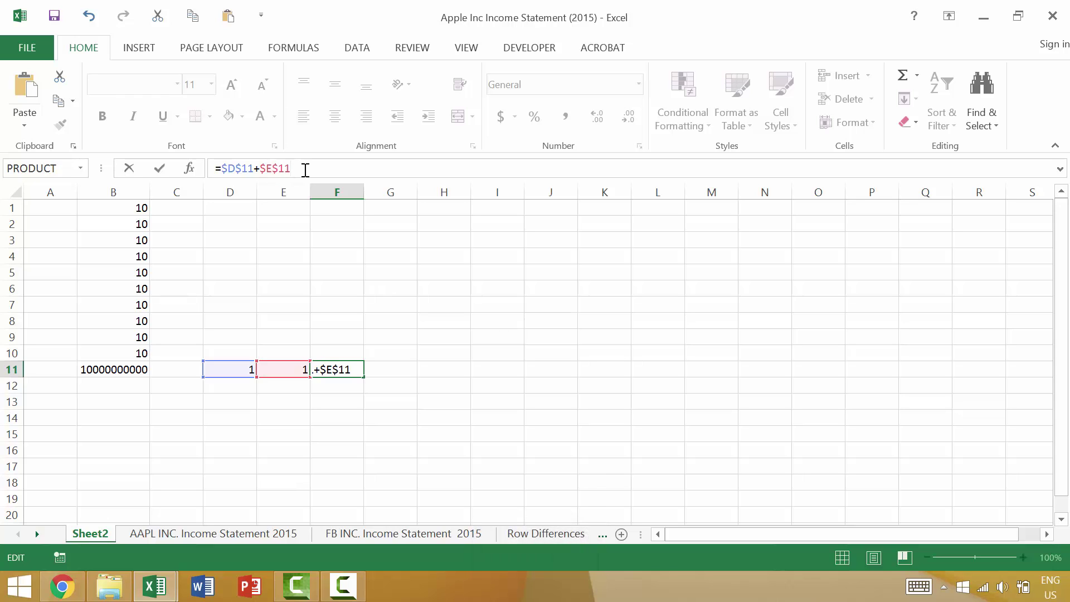
key("F4")
key("F4")
key("Return")
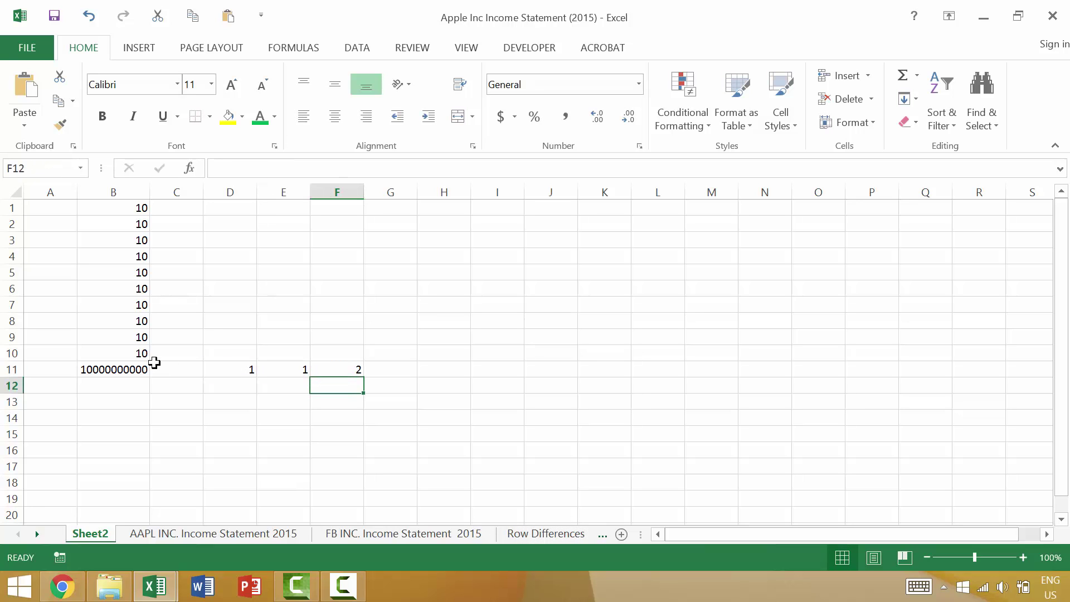
- Try cycling only the B1 reference in B11's PRODUCT formula through its absolute and mixed forms, and cancel the edit
left_click(120, 370)
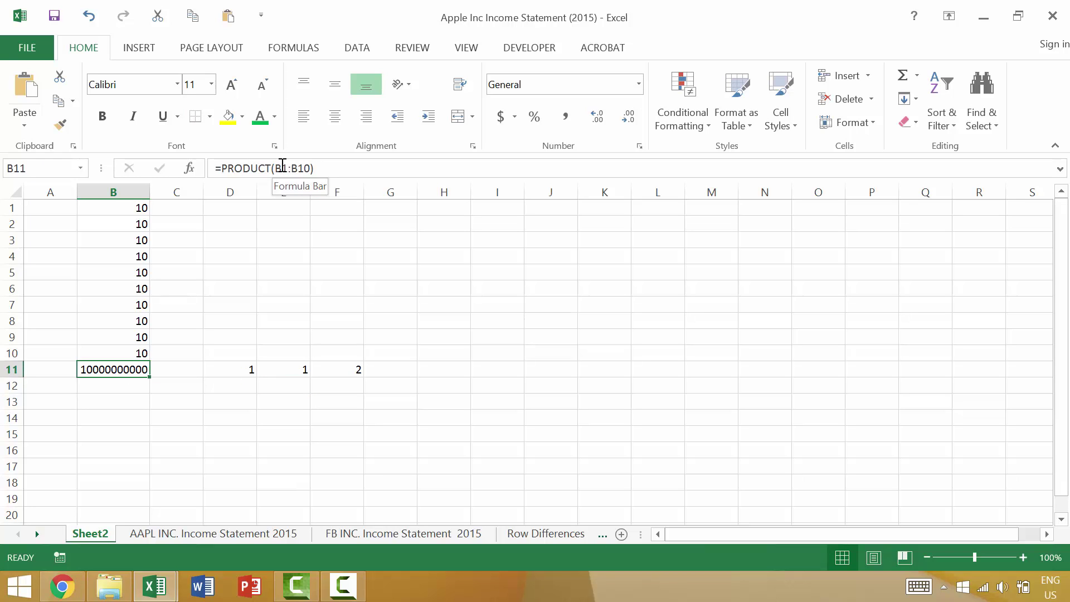
left_click(299, 173)
key("F4")
key("F4")
key("F4")
key("F4")
key("F4")
key("F4")
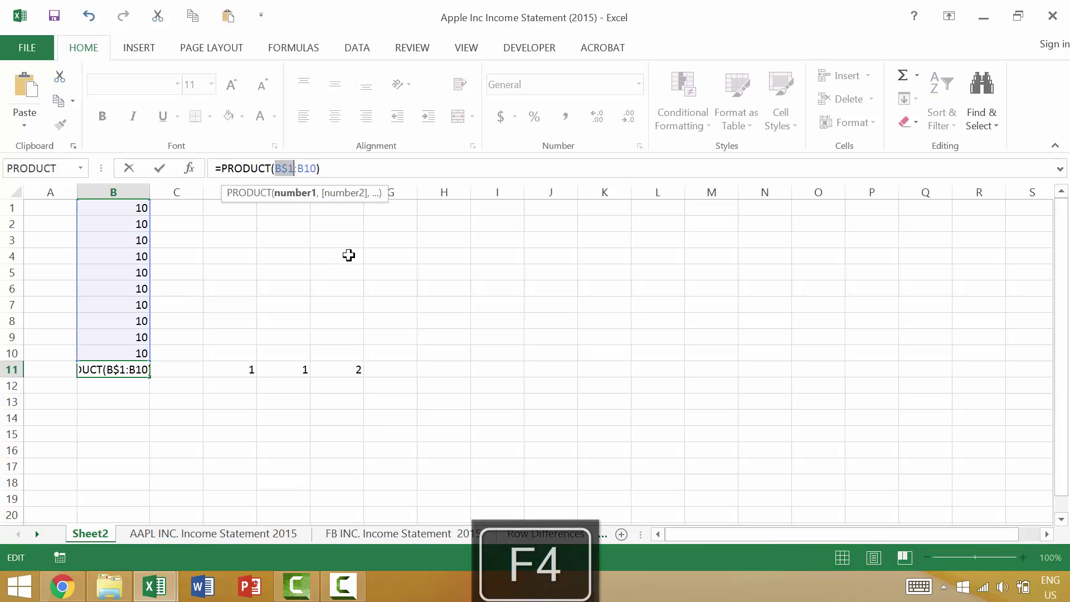
double_click(328, 170)
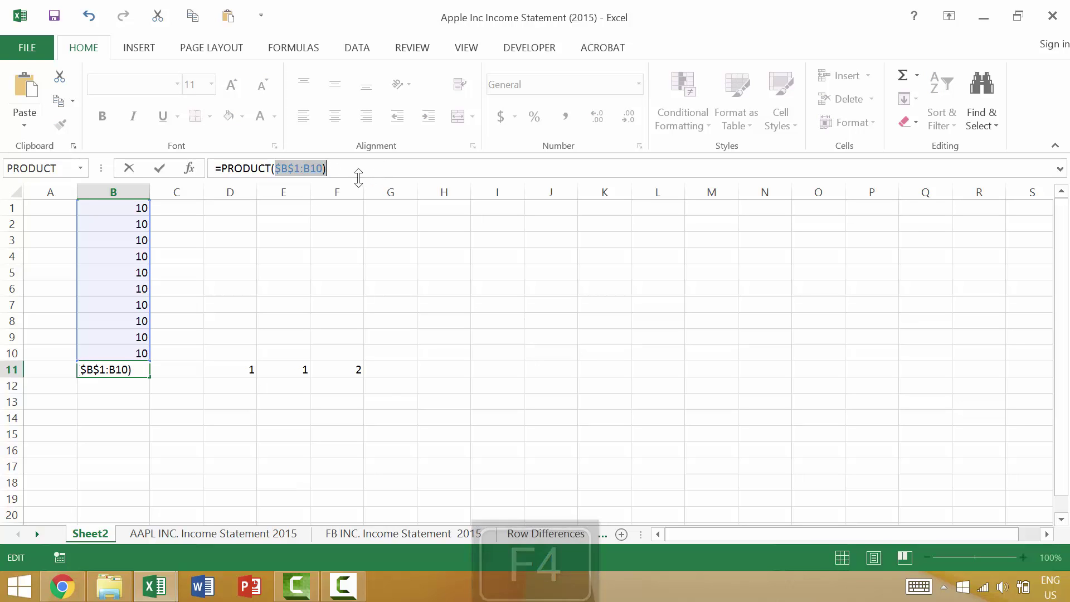
key("Escape")
- Cycle the whole B1:B10 range in B11's PRODUCT formula through its reference forms and enter it as B$1:B$10
left_click(276, 168)
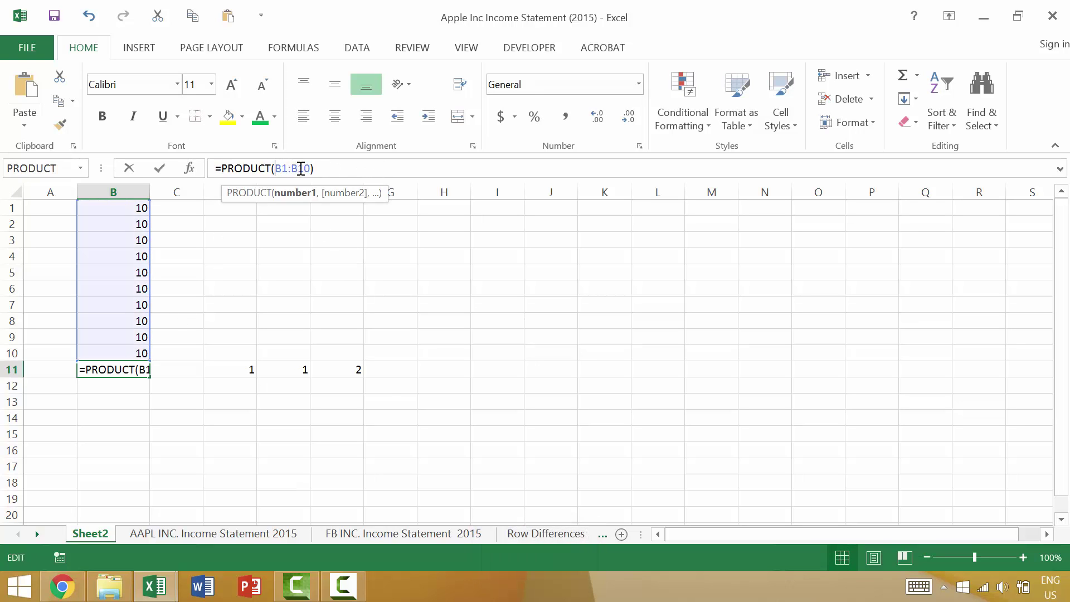
double_click(301, 168)
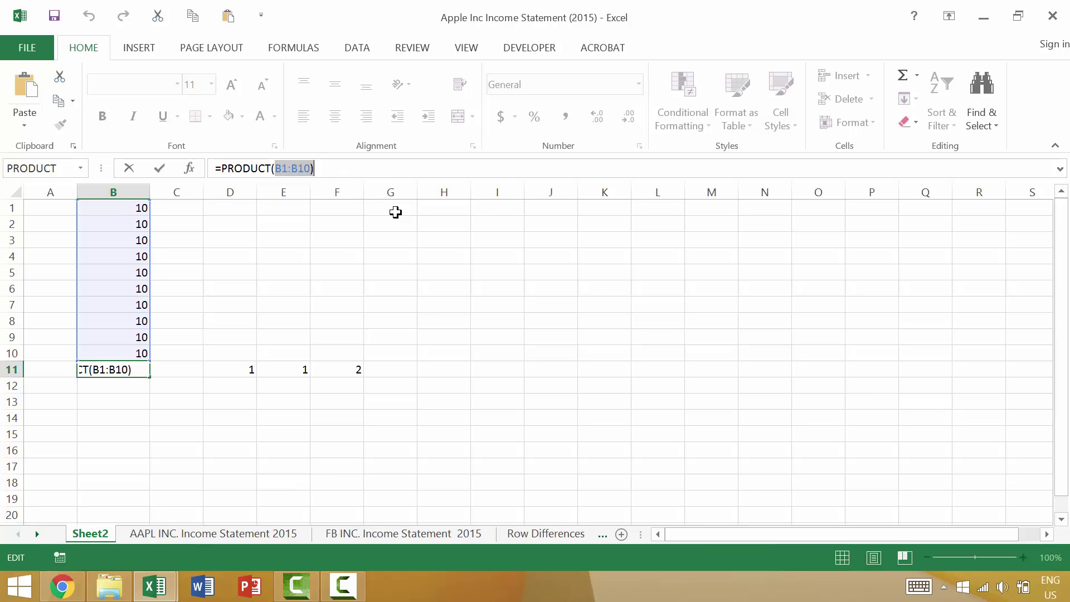
key("F4")
key("F4")
key("F4")
key("F4")
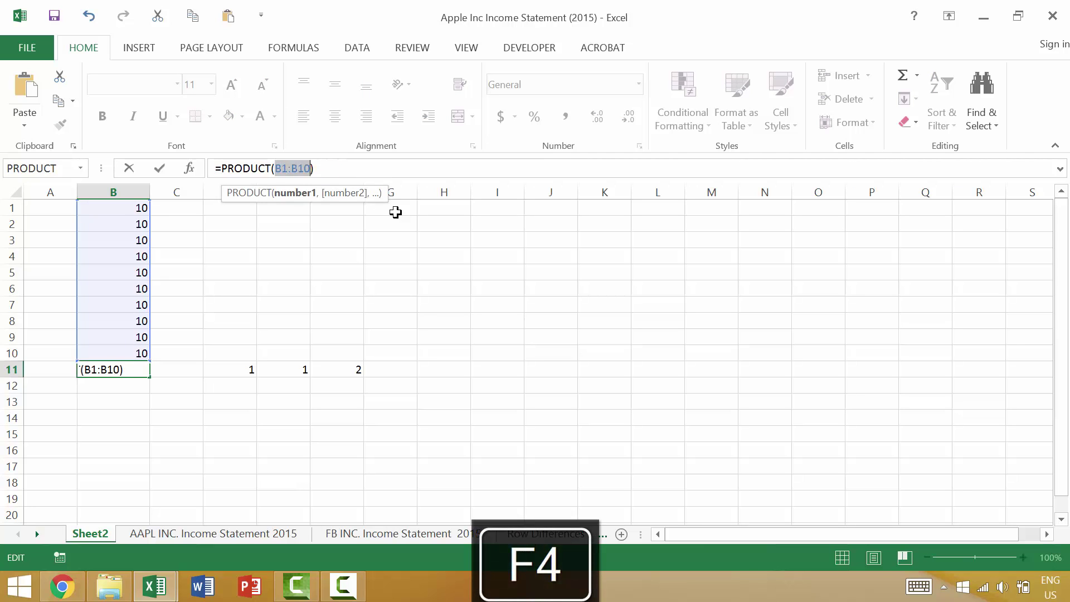
key("F4")
key("F4")
key("F4")
key("F4")
key("F4")
key("F4")
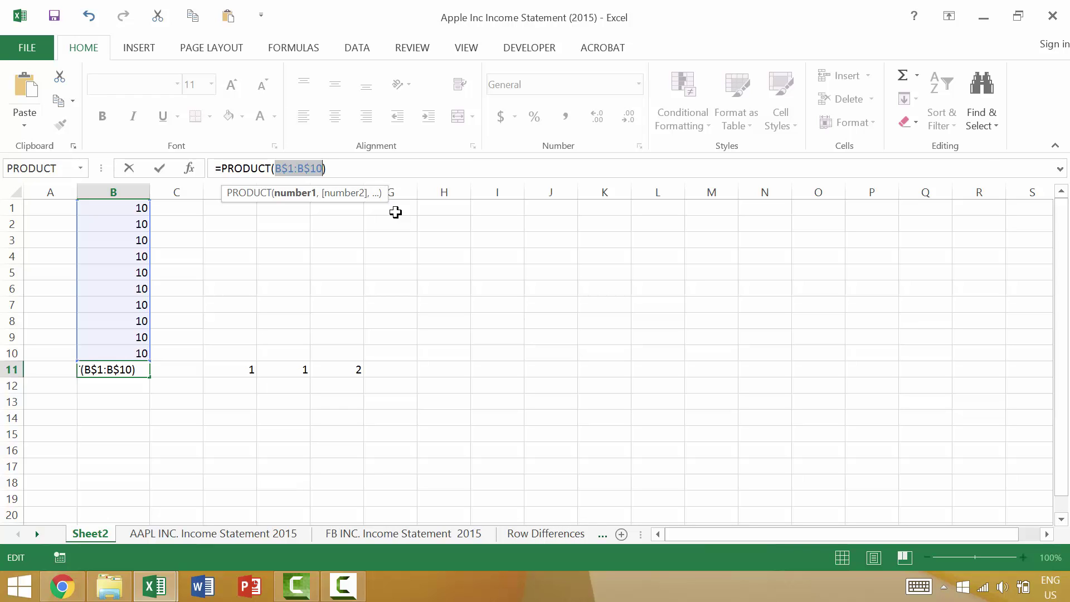
key("Return")
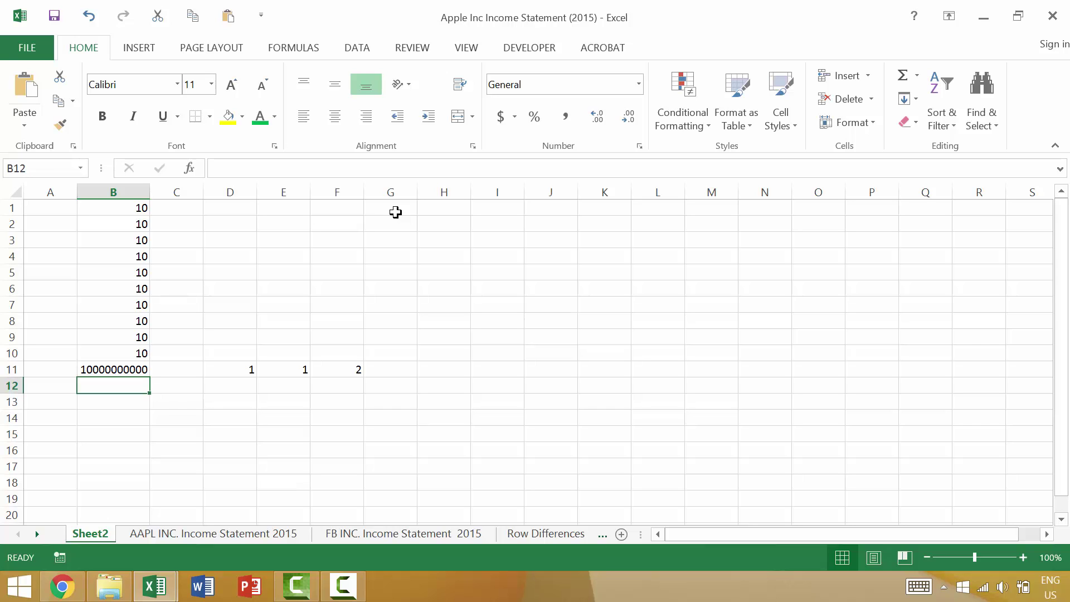
- Clear B11, try an AutoSum of B1:B10 there and cancel the sum
key("Up")
key("Delete")
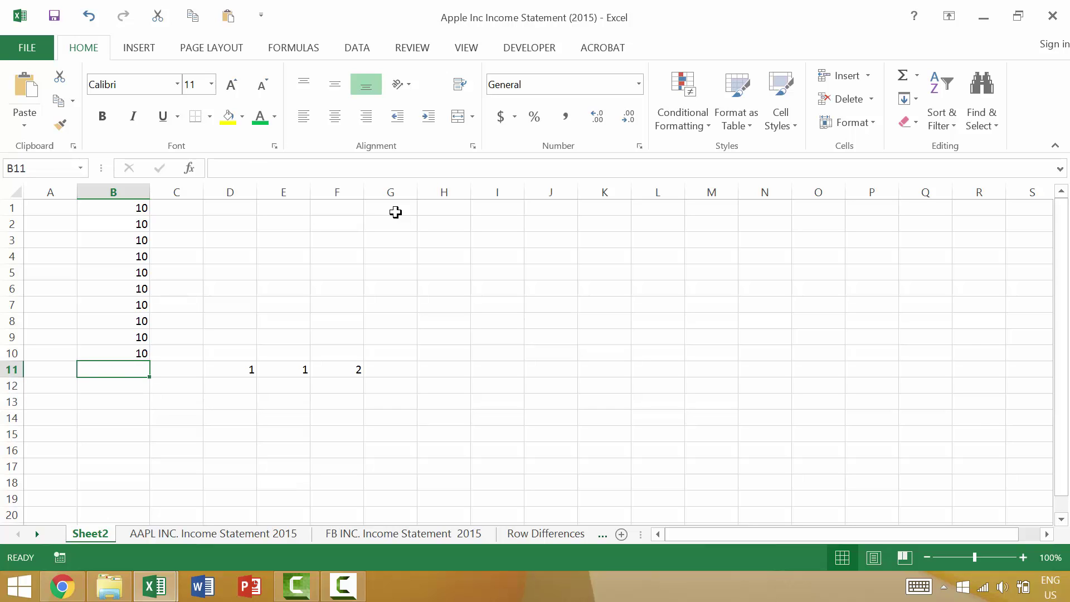
key("alt+equal")
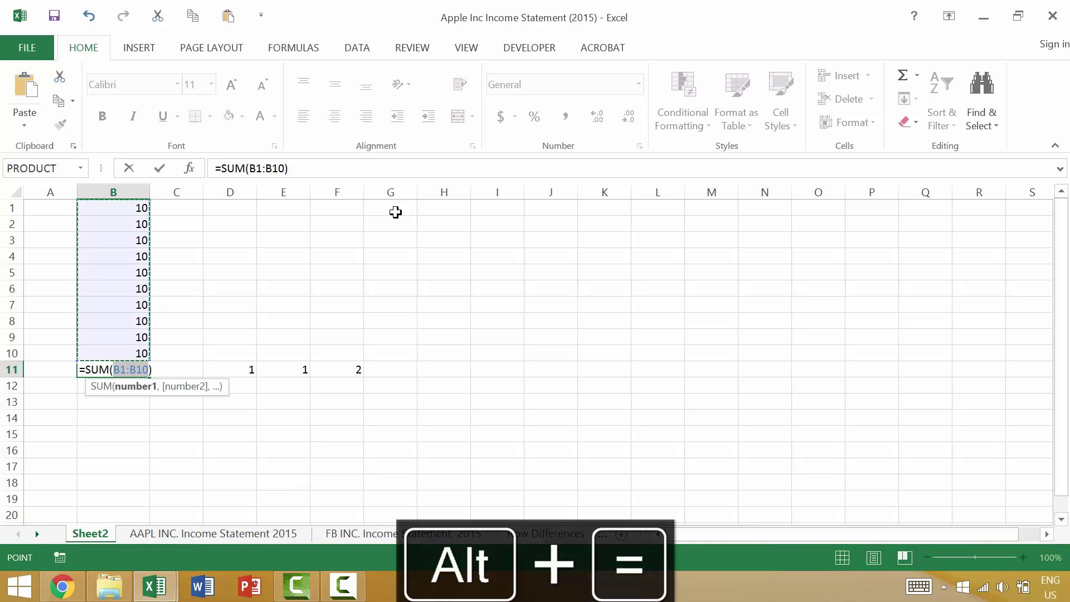
key("Escape")
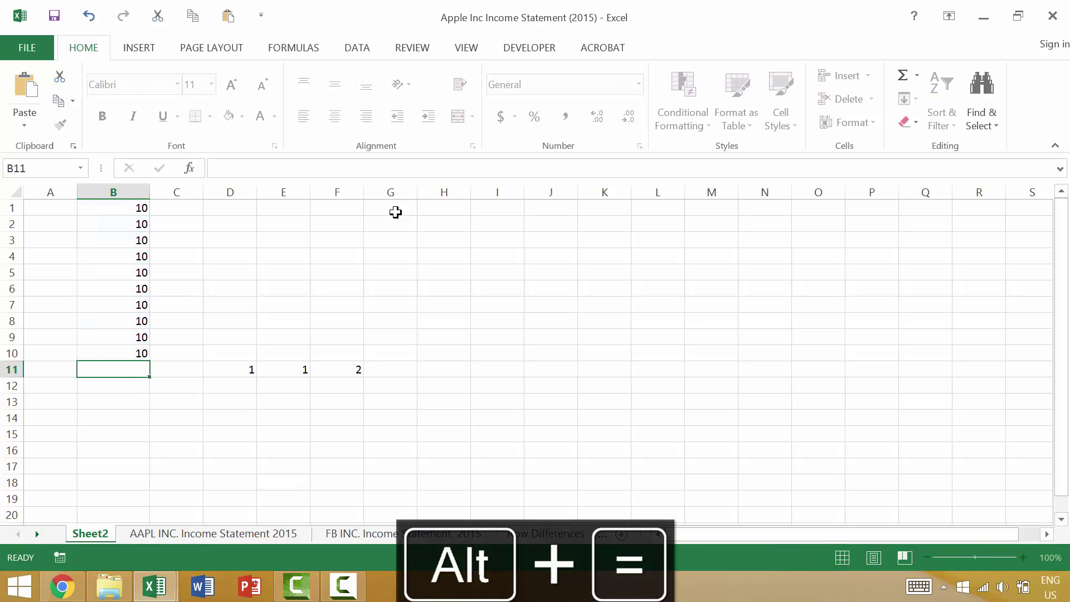
- Enter a SUM formula over the range B1:B10 in B11, and undo the entry
type("=sum")
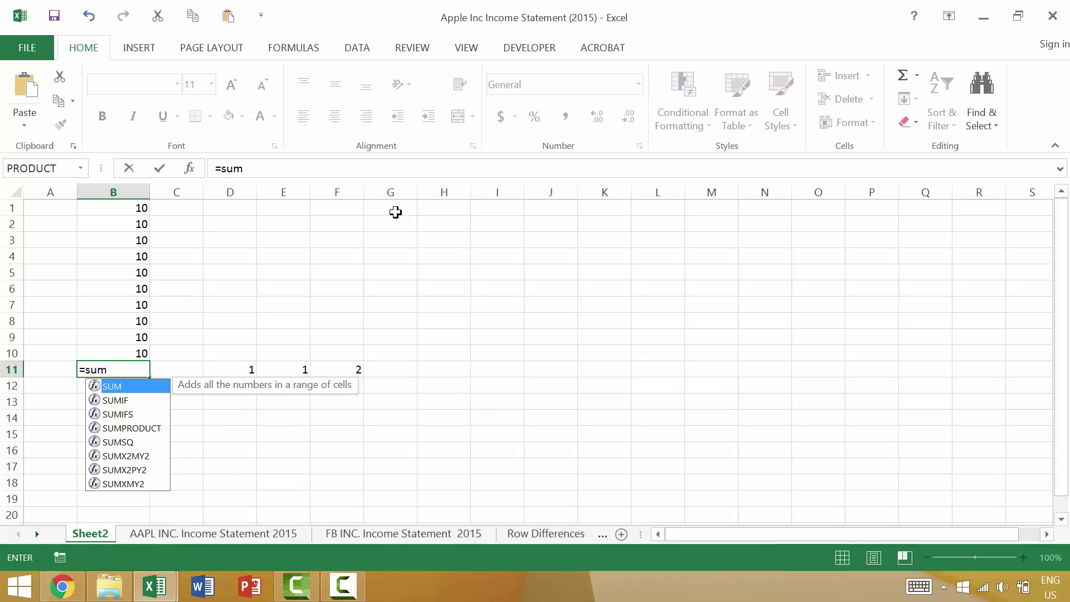
key("Tab")
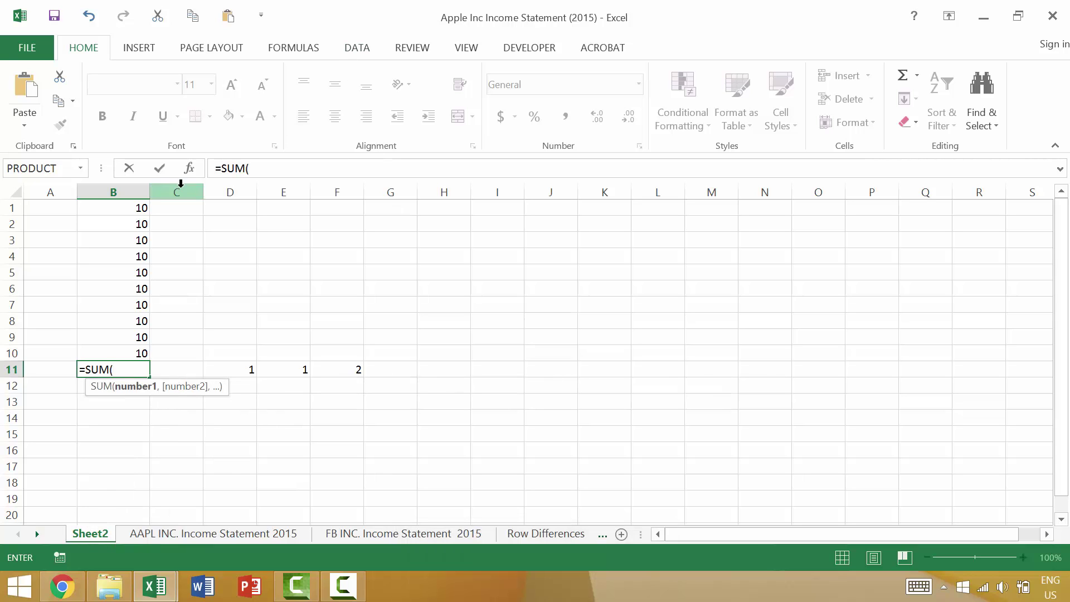
left_click(142, 209)
left_click_drag(132, 316, 146, 355)
key("Return")
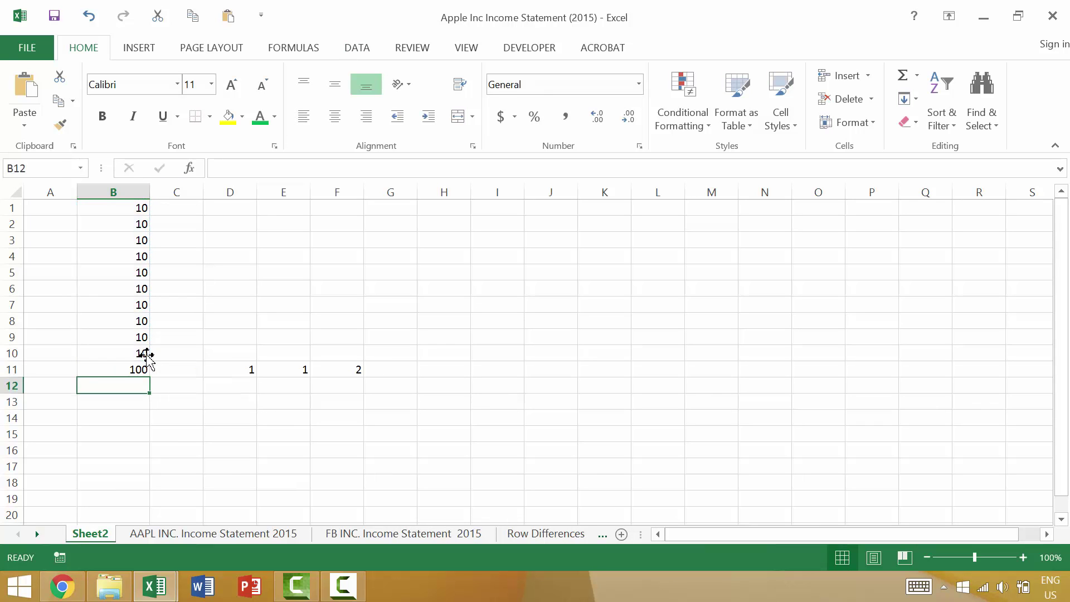
key("ctrl+z")
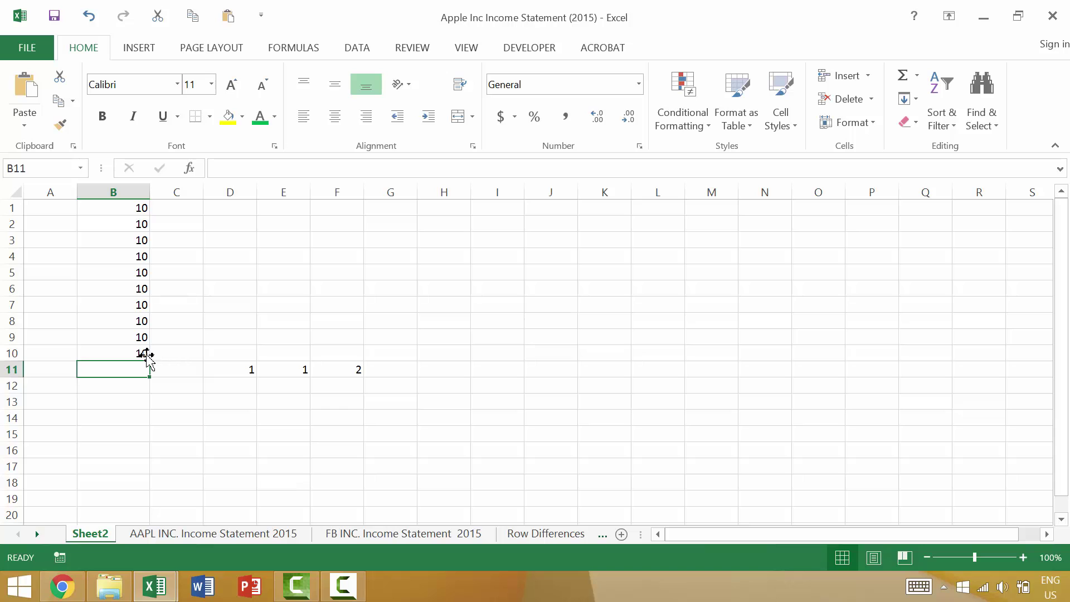
left_click(297, 50)
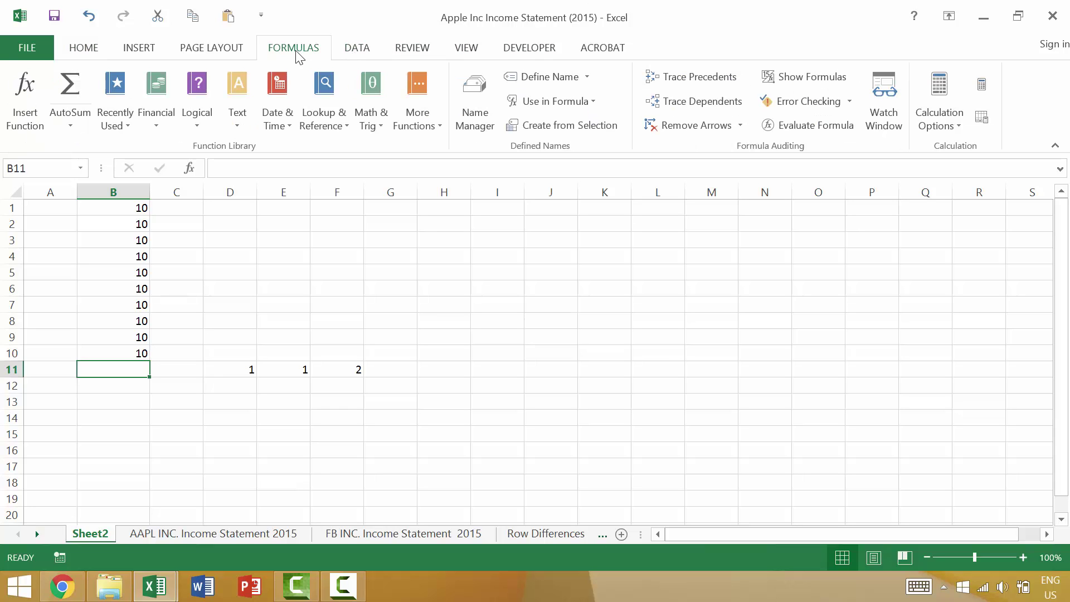
left_click(29, 94)
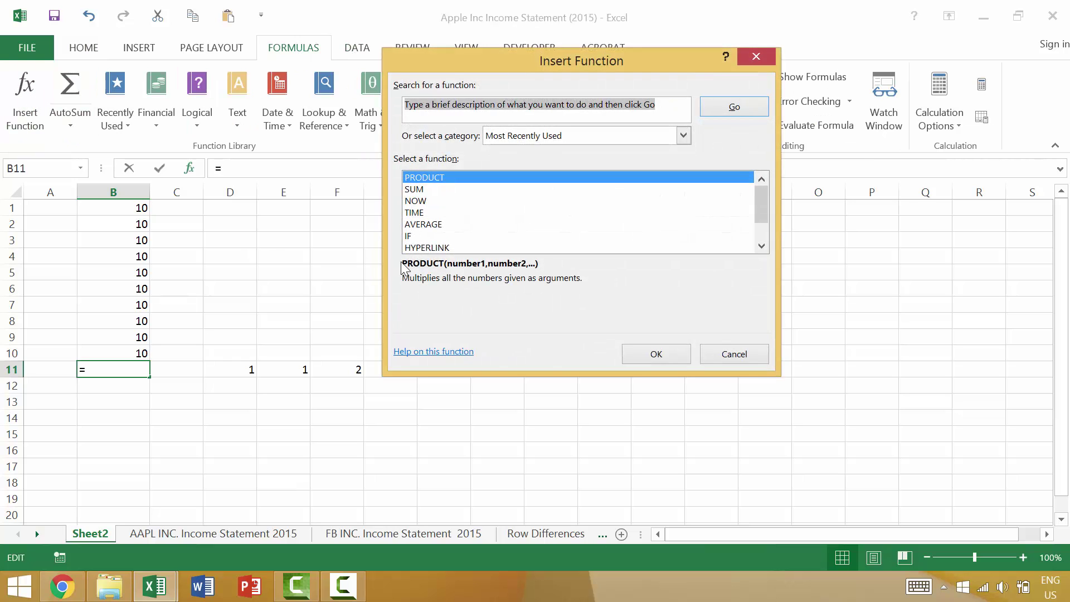
key("Escape")
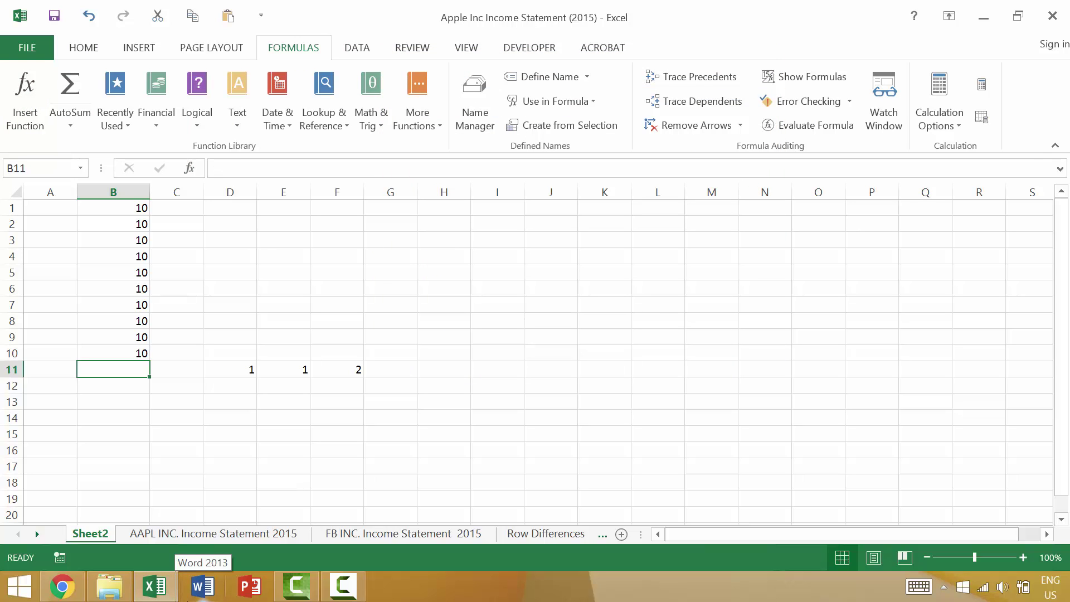
- Insert the AVERAGE function from the Statistical category into B11, averaging the range B1:B10
key("shift+F3")
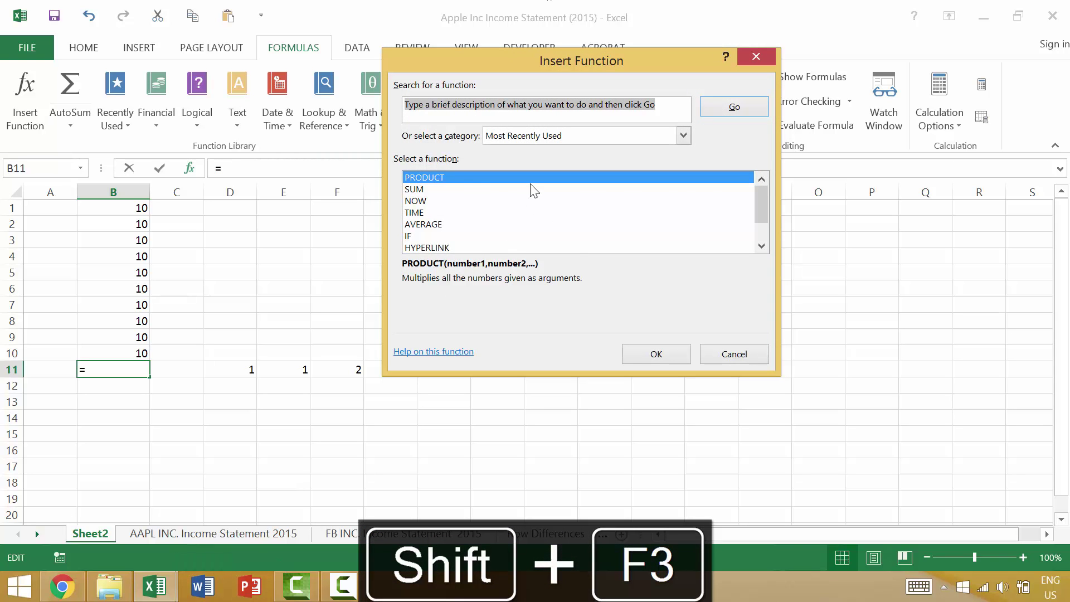
left_click(681, 137)
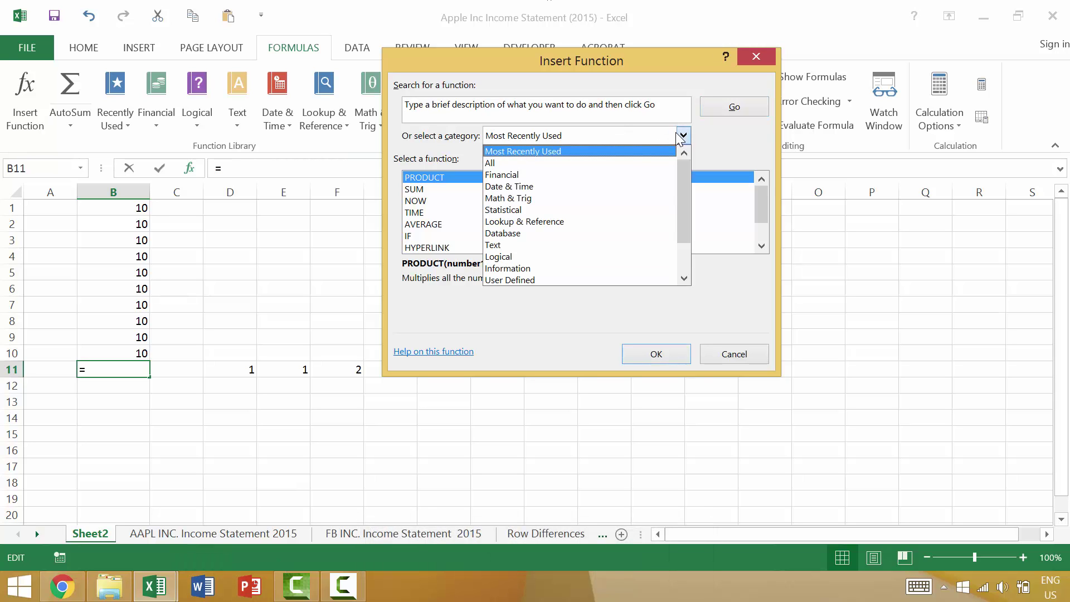
left_click(631, 174)
left_click(683, 136)
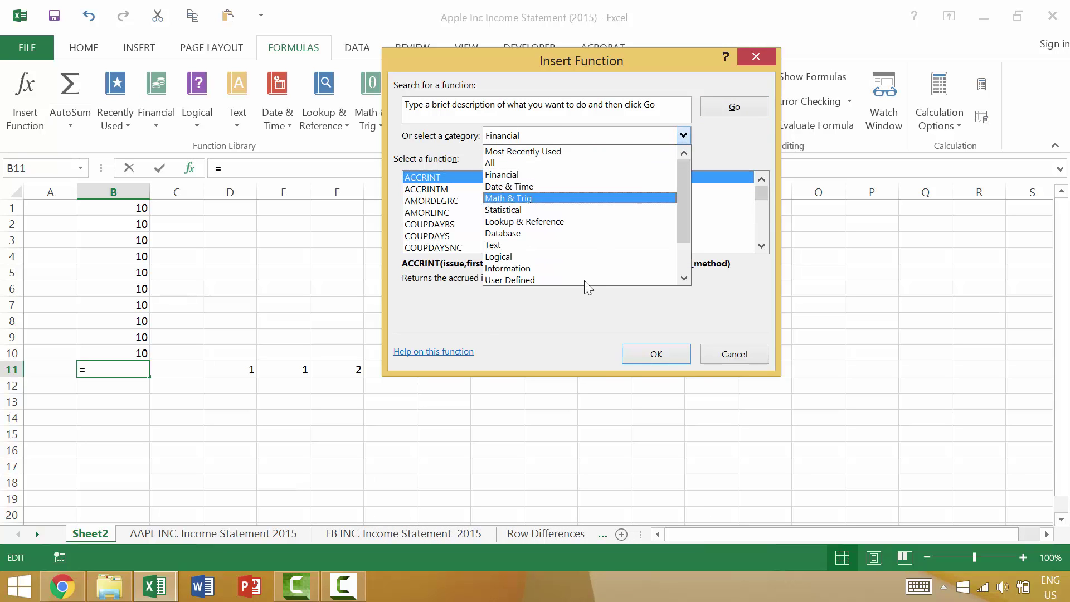
left_click(602, 219)
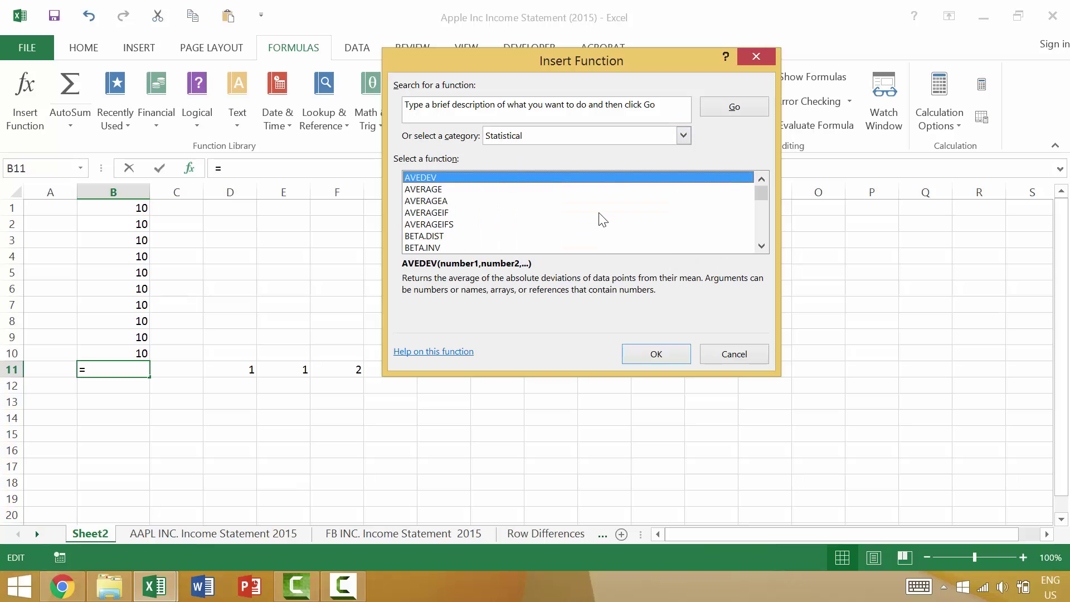
left_click(450, 189)
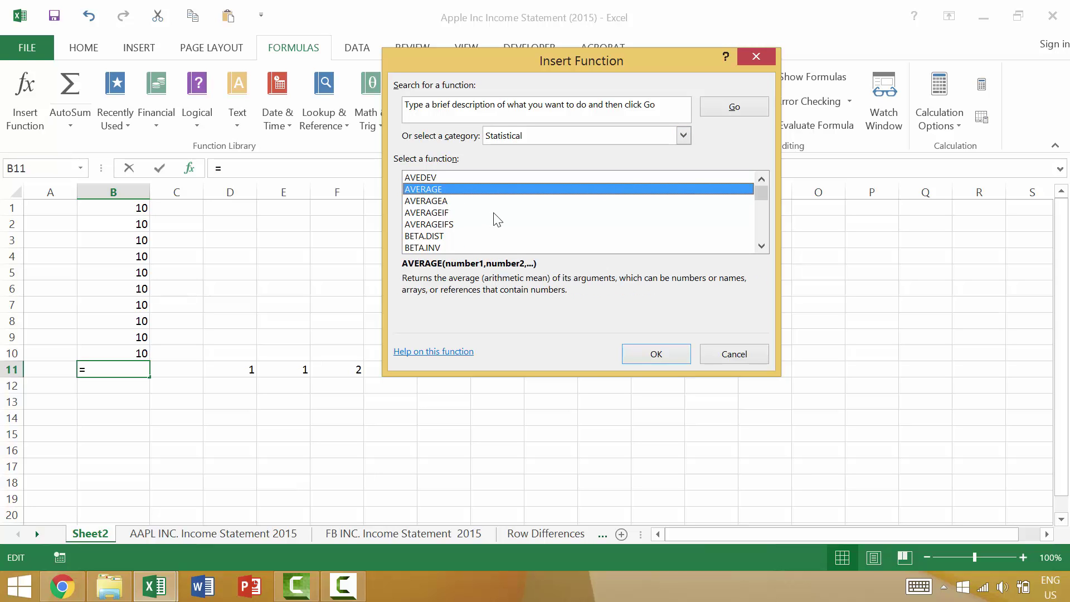
left_click(663, 354)
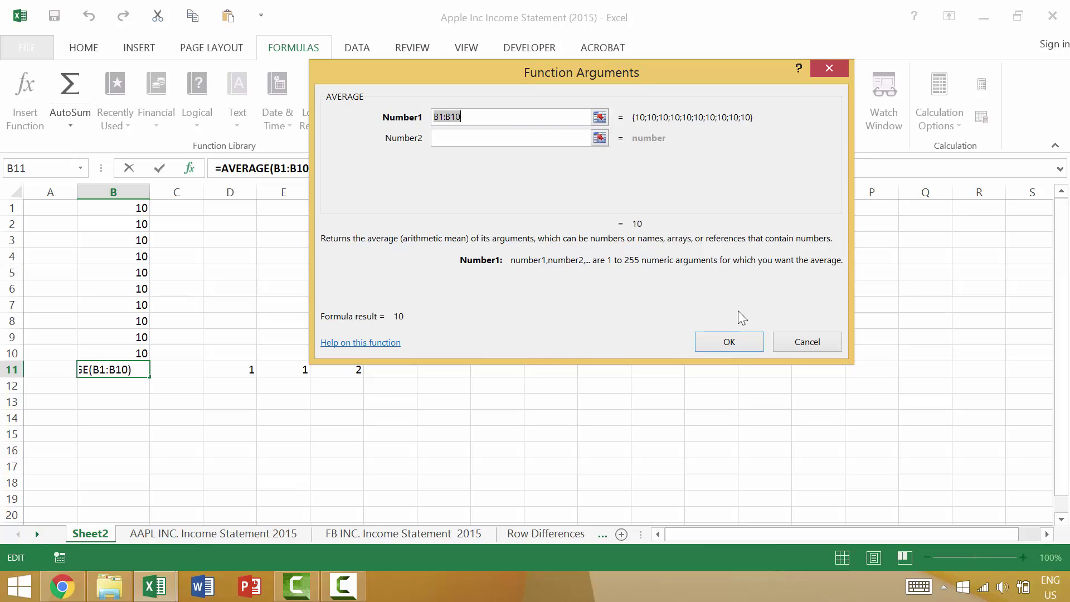
left_click(729, 346)
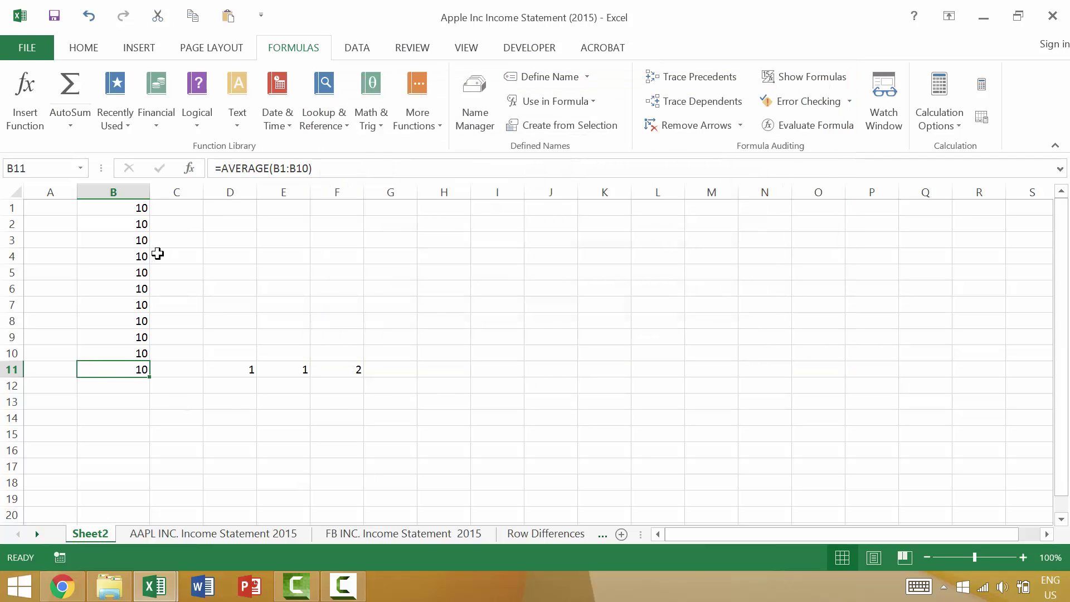
- Change the value in cell B1 to 12
left_click(151, 206)
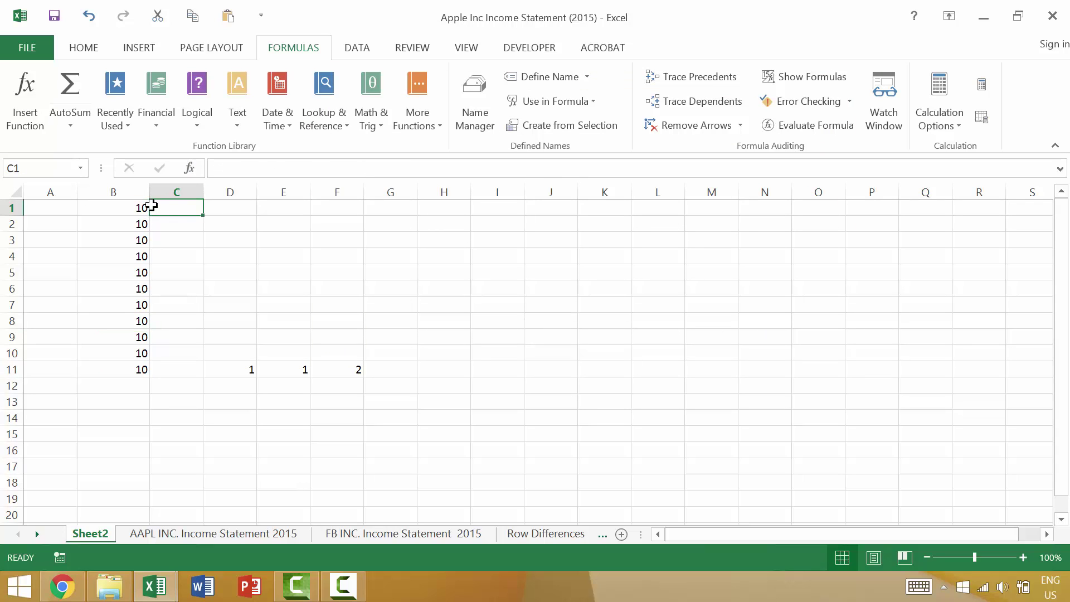
key("Left")
type("12")
key("Return")
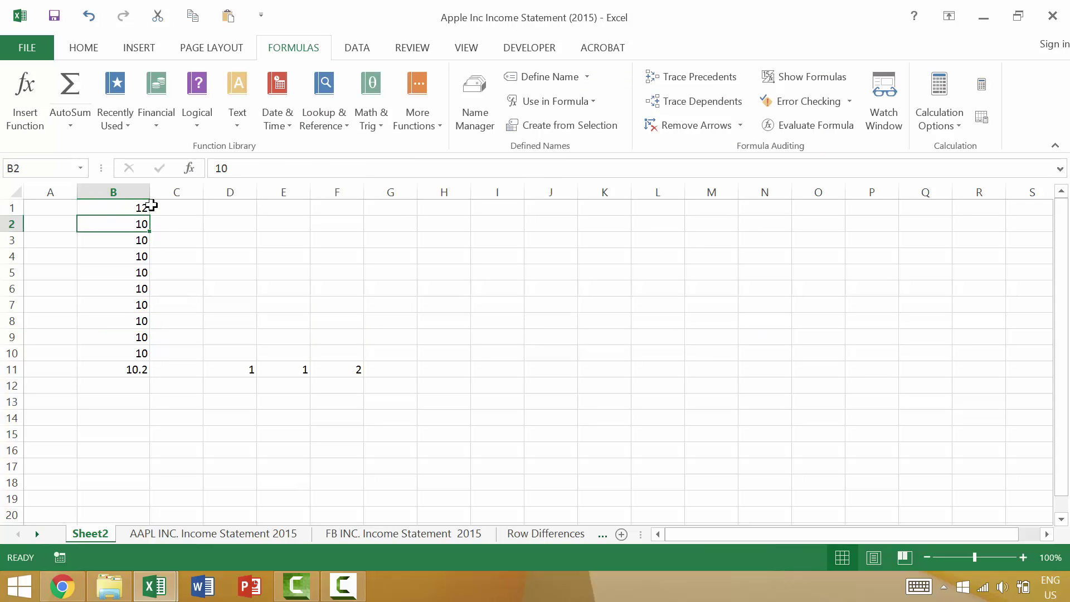
- Enter 11 in cell B10 and replace it with 8
key("Down")
key("Down")
key("Down")
key("Down")
key("Down")
key("Down")
key("Down")
key("Down")
type("11")
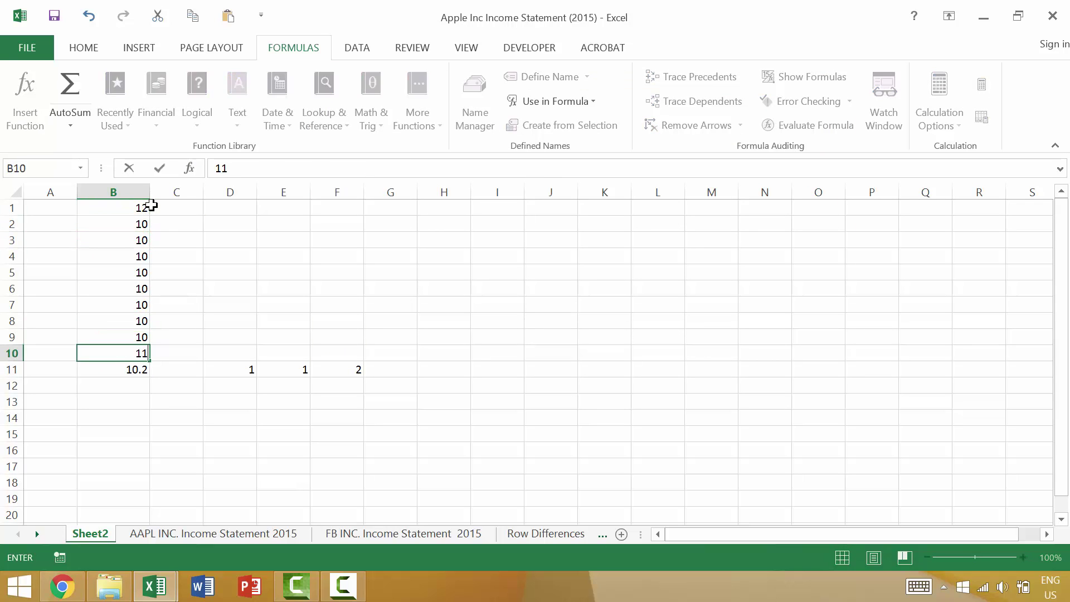
key("Return")
key("Up")
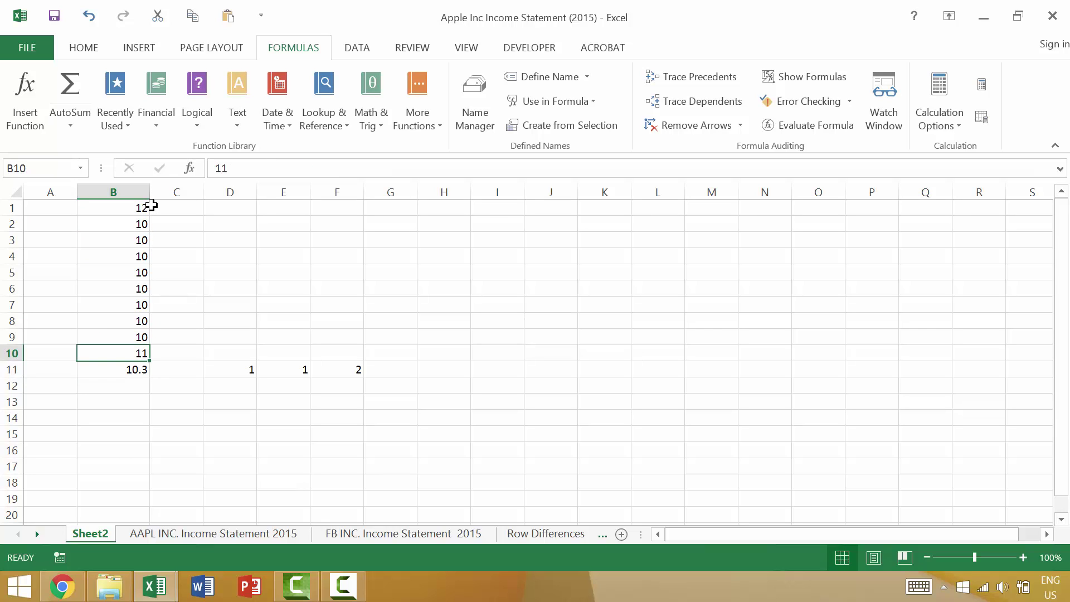
type("8")
key("Return")
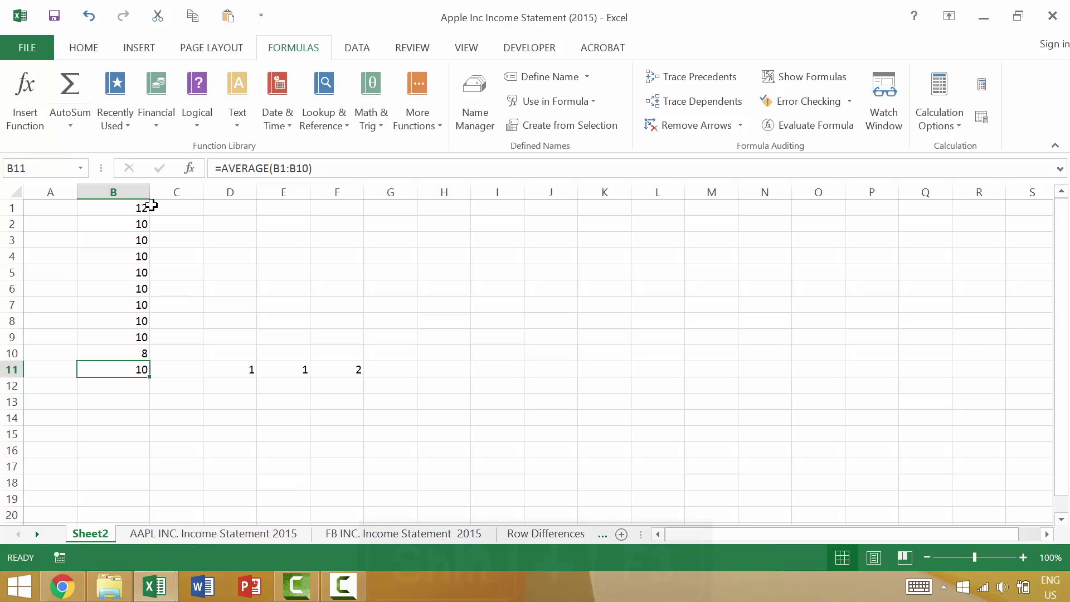
key("shift+F3")
key("Return")
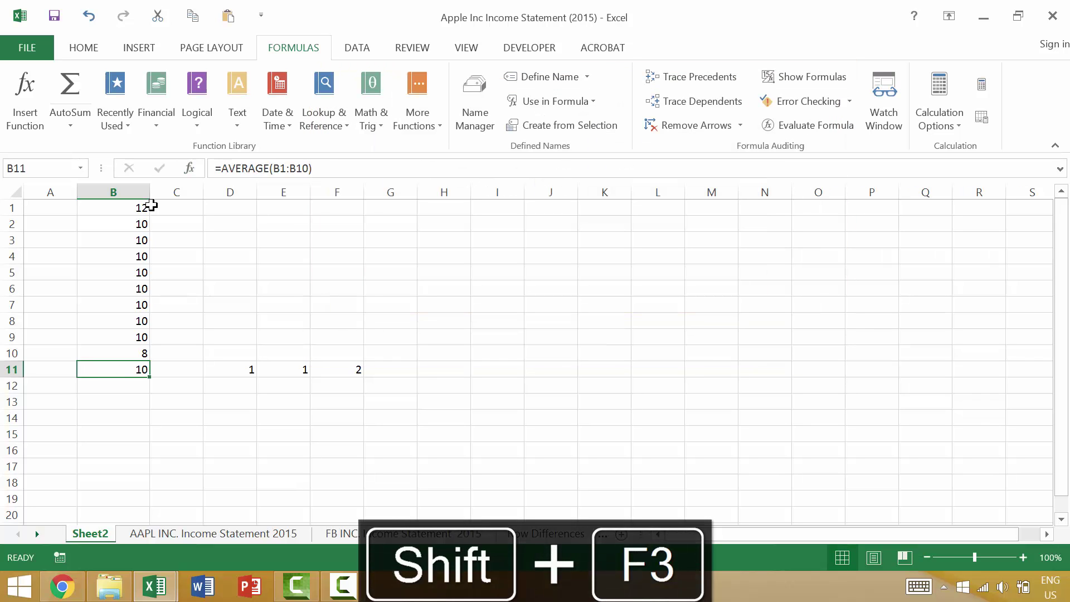
- Total the row values D11:F11 in G11 with AutoSum
key("Right")
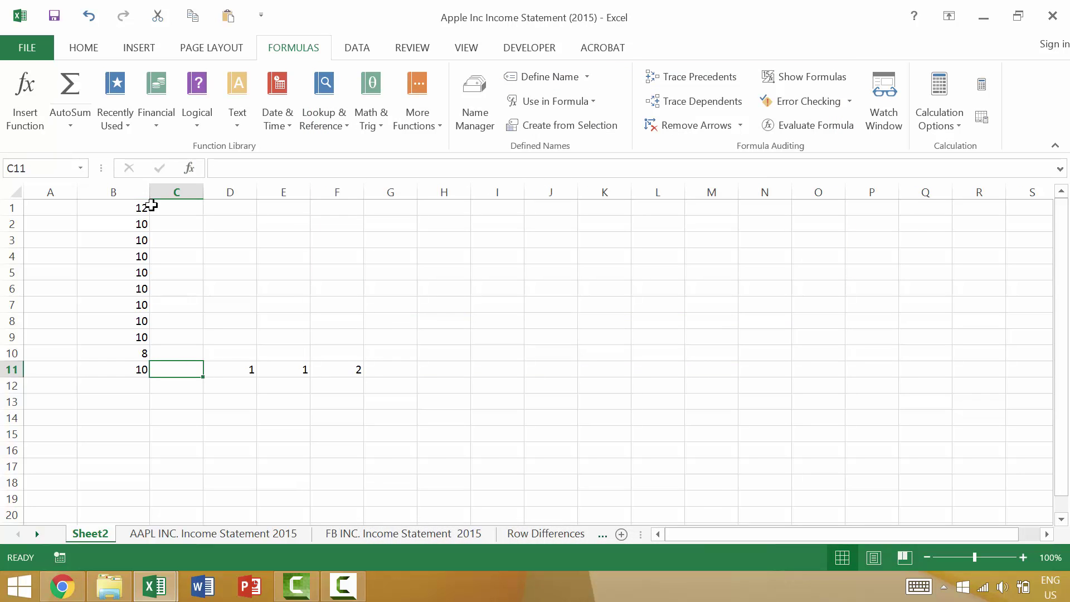
key("Down")
key("Down")
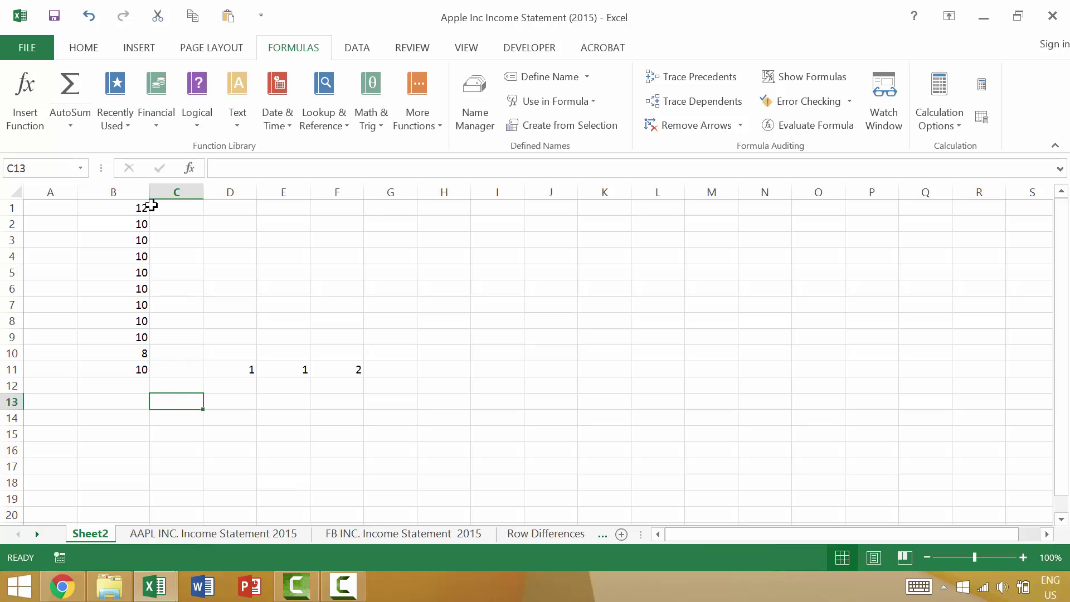
key("Right")
key("Right")
key("Right")
key("Right")
key("Up")
key("Up")
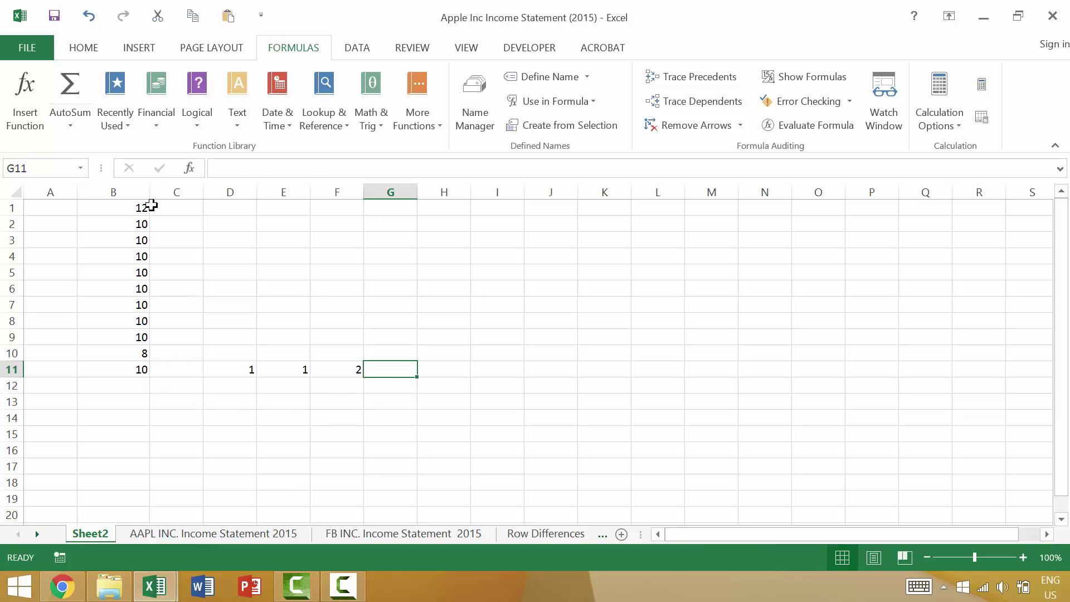
key("alt+equal")
key("Return")
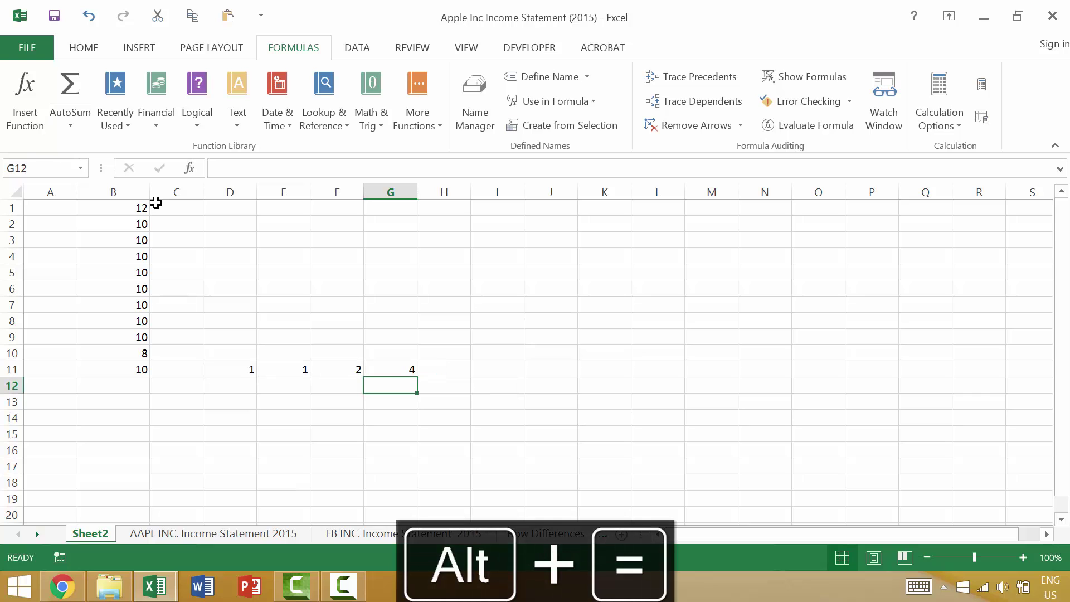
- Try an AutoSum of G11 in H11 and cancel the formula
key("Up")
key("Right")
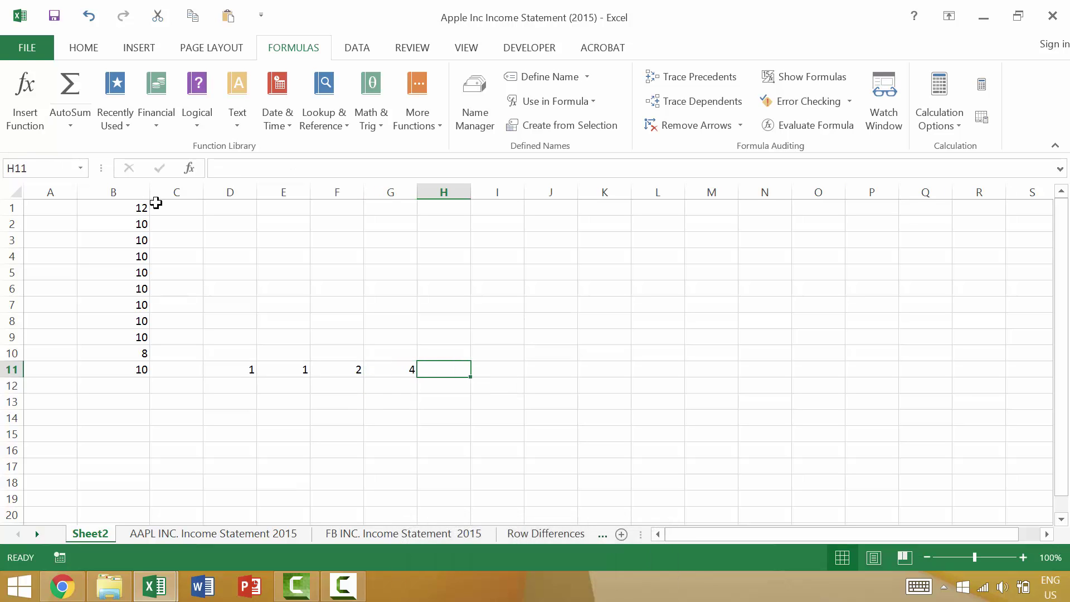
key("alt+equal")
key("Escape")
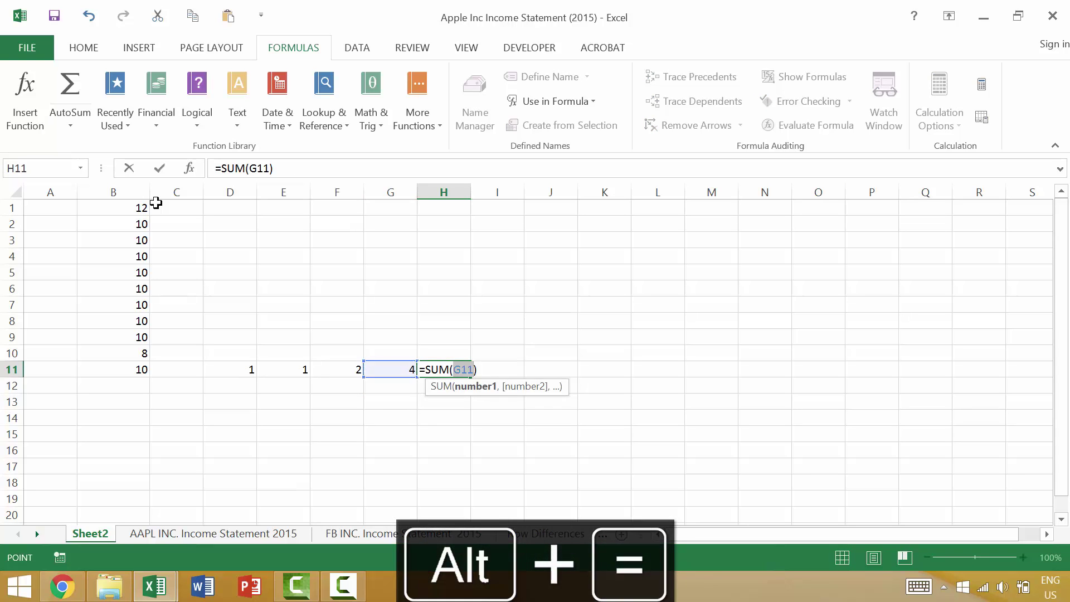
- Clear the total in G11, try AutoSum over D11:F11 there again and cancel it
key("Left")
key("Delete")
key("alt+equal")
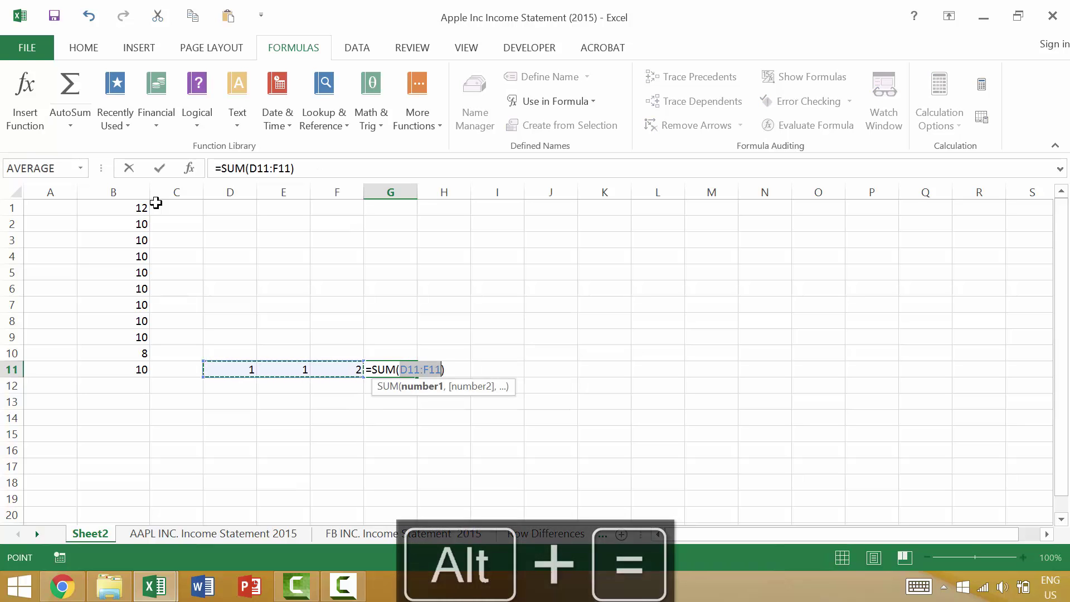
key("Escape")
- Fill the range E12:E15 with the value 1 in a single entry
key("Left")
key("Left")
key("Down")
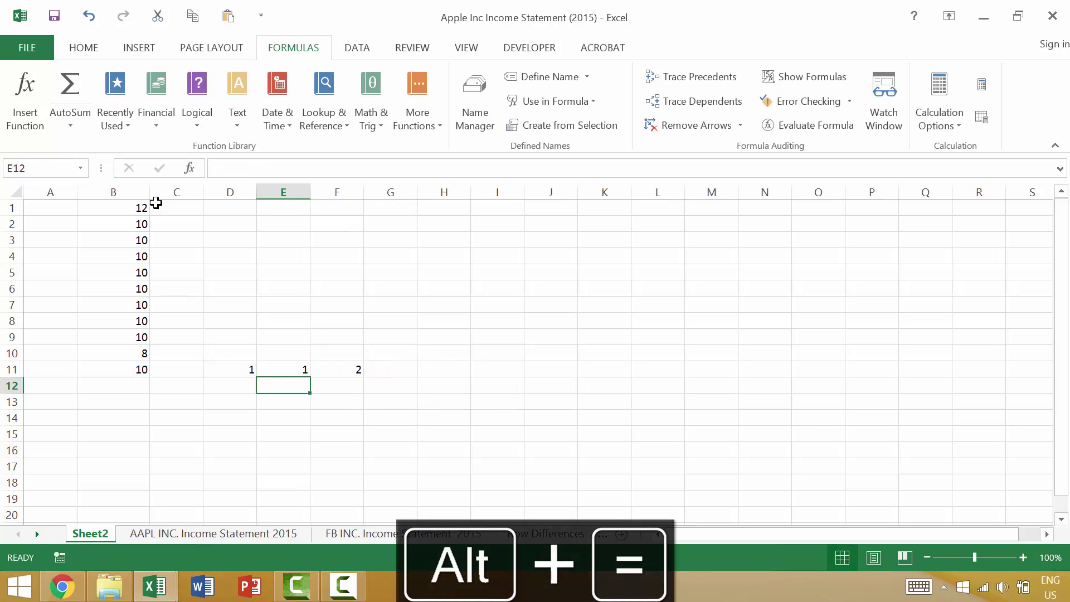
key("shift+Down")
key("shift+Down")
key("shift+Down")
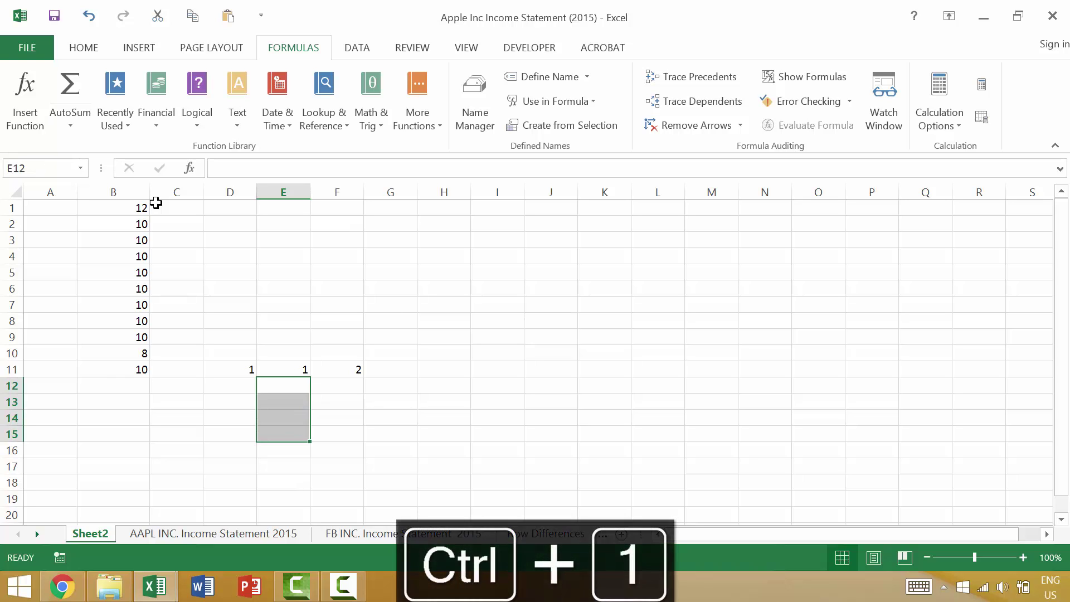
type("1")
key("ctrl+Return")
- Total the column values E11:E15 in E16 with AutoSum
key("Down")
key("Down")
key("Down")
key("Down")
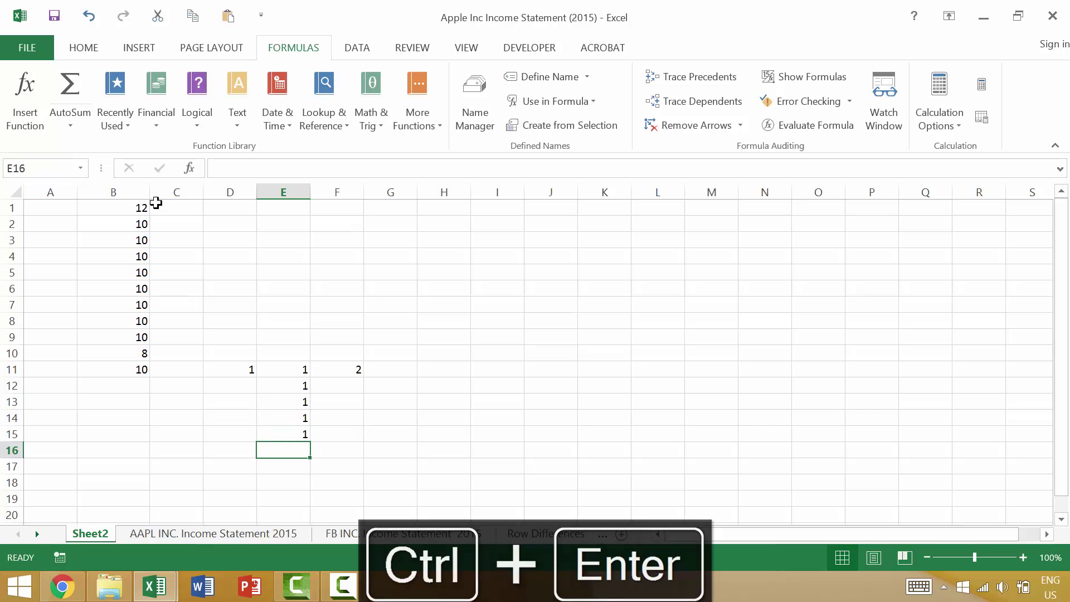
key("alt+equal")
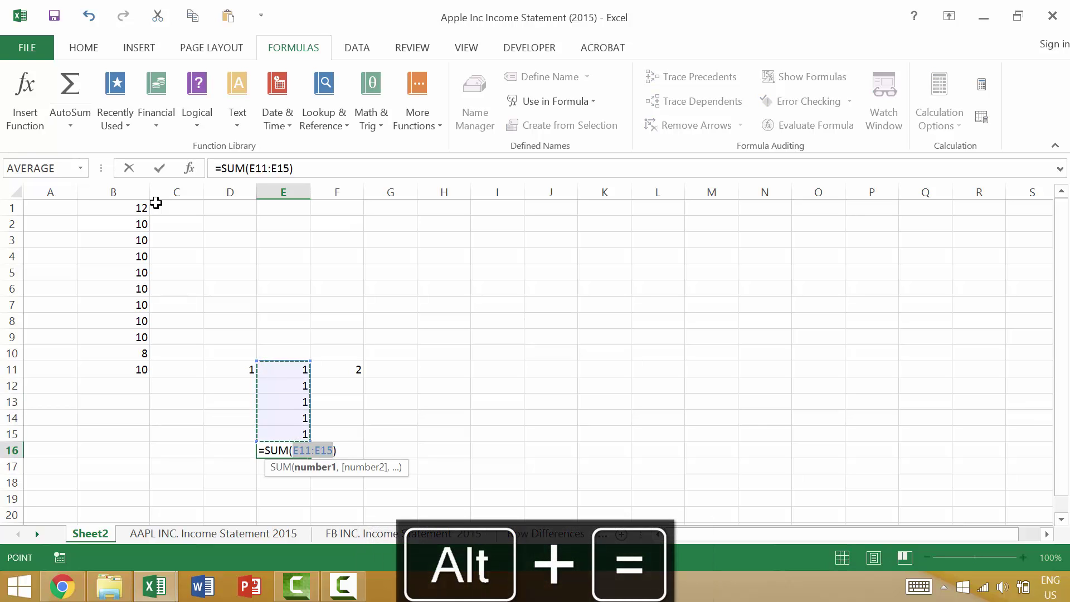
key("Return")
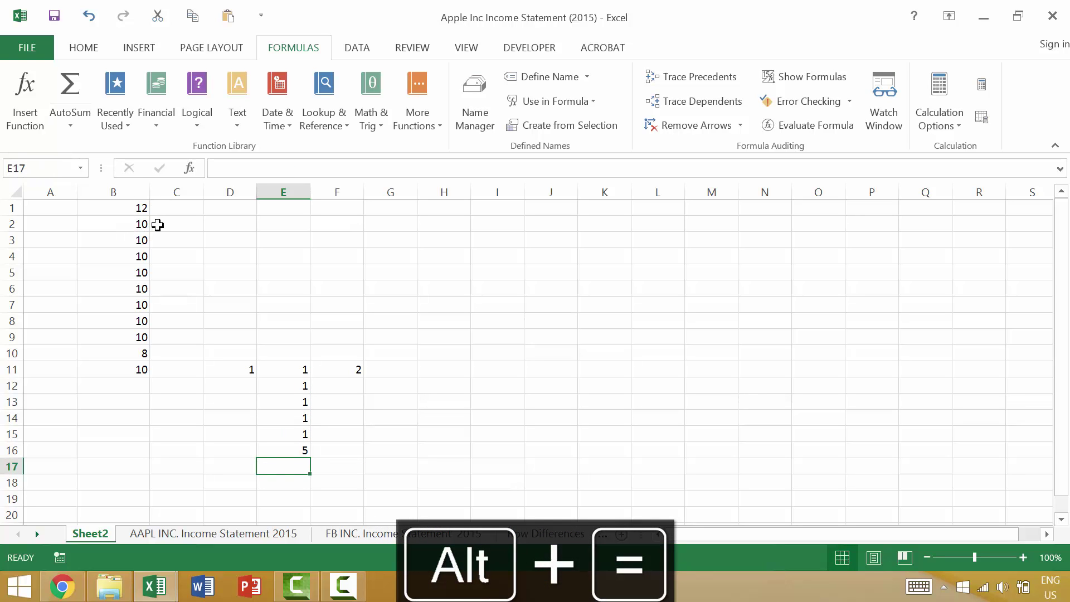
- Fill the block H1:K7 with the value 5 in a single entry
left_click(179, 209)
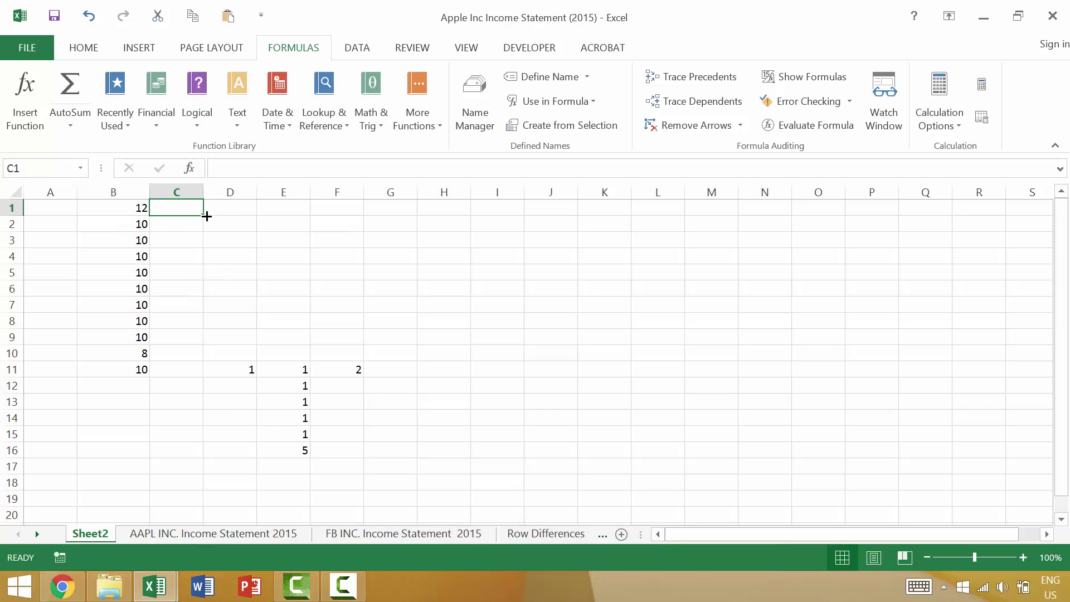
left_click_drag(443, 205, 592, 310)
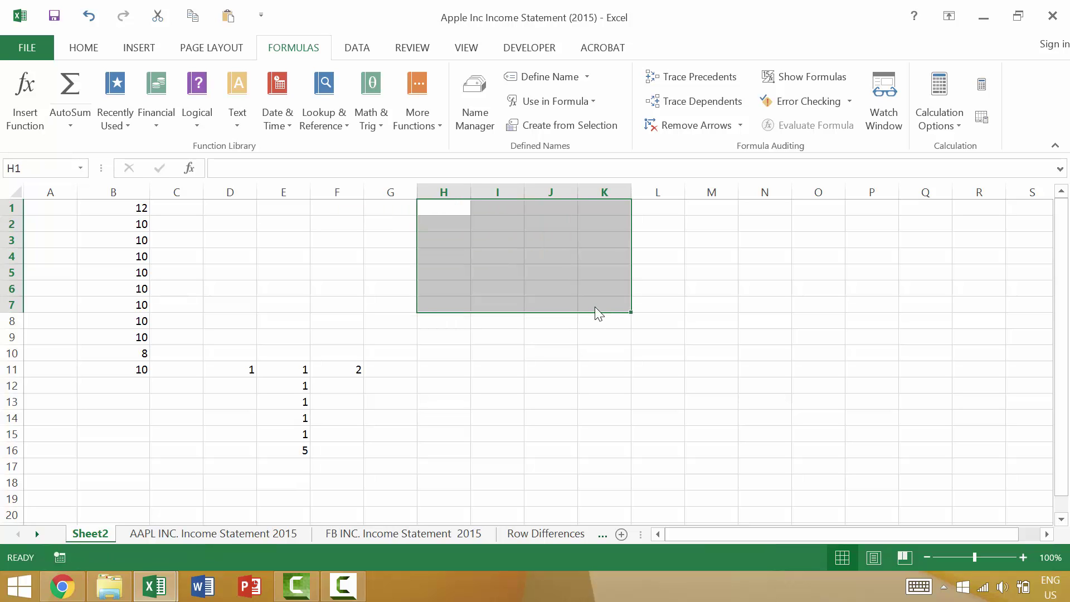
type("5")
key("alt+Return")
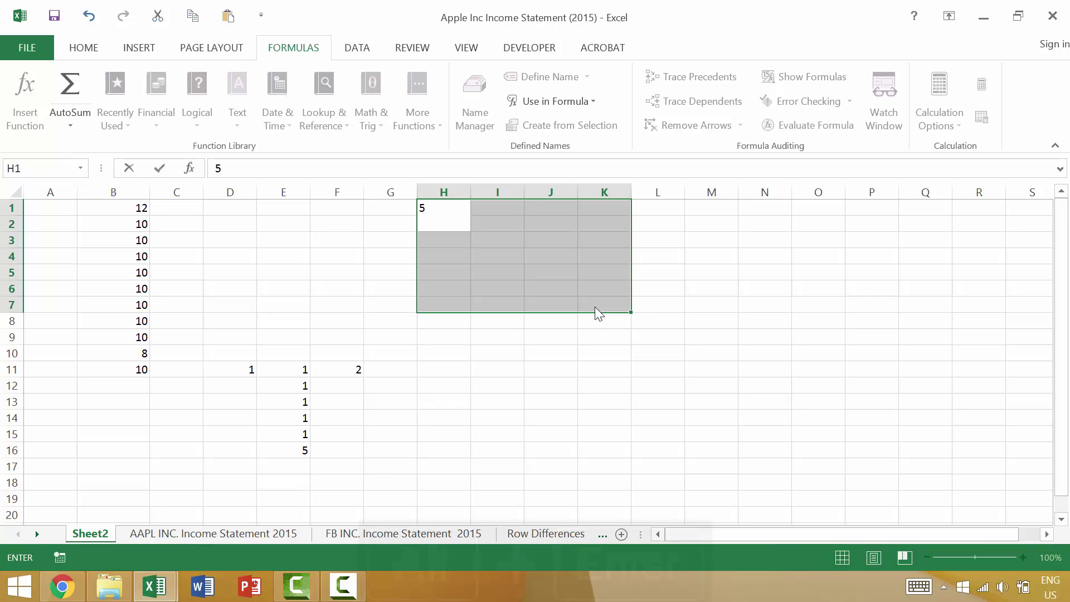
key("ctrl+Return")
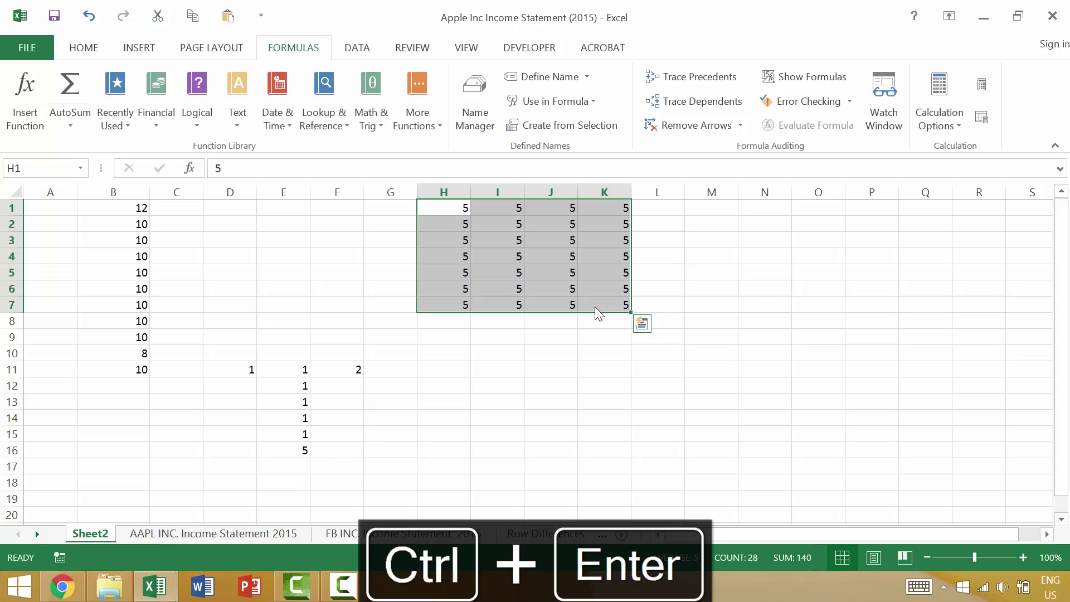
- Total the column values H1:H7 in H8 with AutoSum
key("Down")
key("Down")
key("Down")
key("Down")
key("Down")
key("Down")
key("Down")
key("Down")
key("Up")
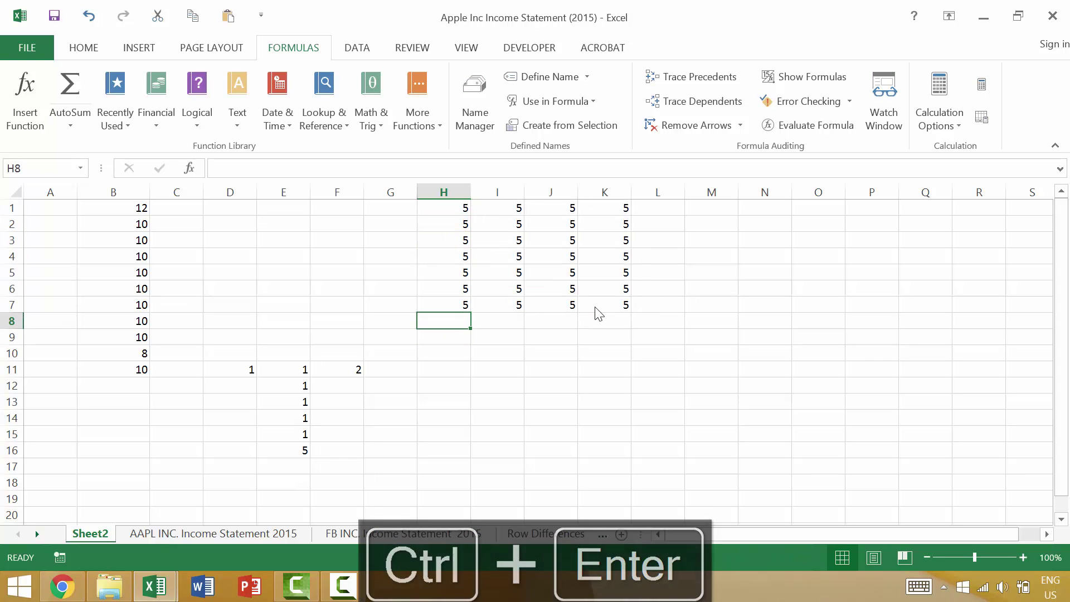
key("alt+equal")
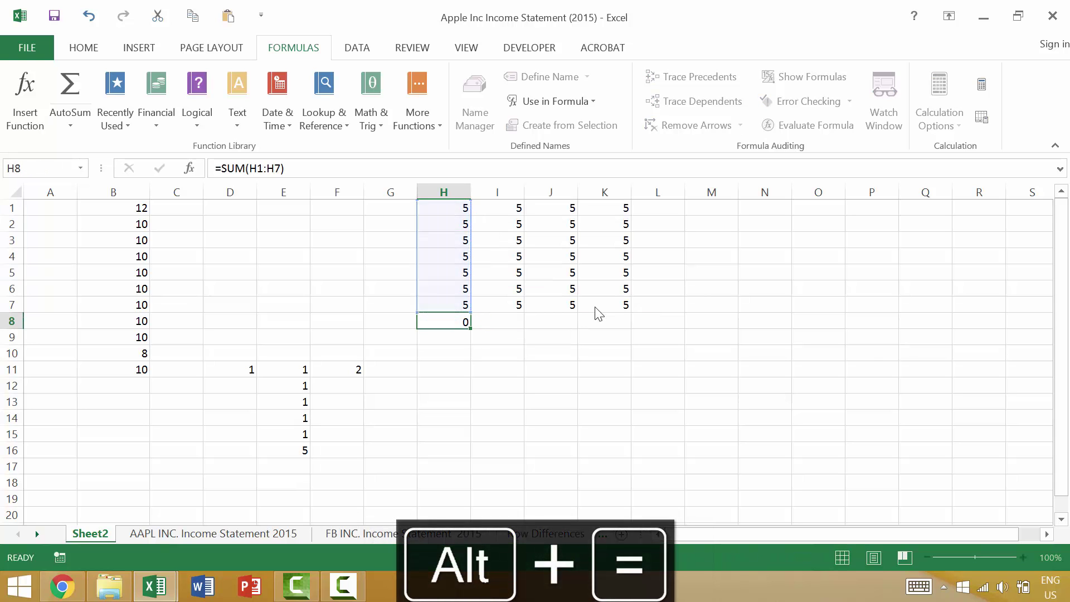
key("ctrl+Return")
- Total the first row of the block, H1:K1, in L1 with AutoSum
key("Up")
key("Up")
key("Up")
key("Up")
key("Up")
key("Up")
key("Up")
key("Right")
key("Right")
key("Right")
key("Right")
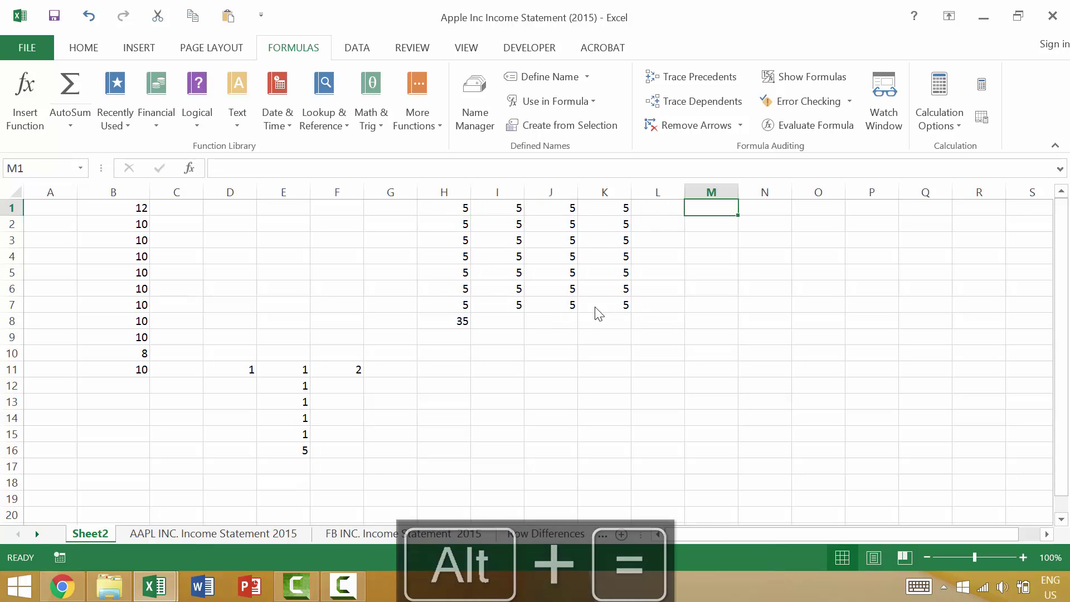
key("alt+equal")
key("ctrl+Return")
- Add AutoSum row totals for columns H to K to the whole range L2:L7 at once
key("Down")
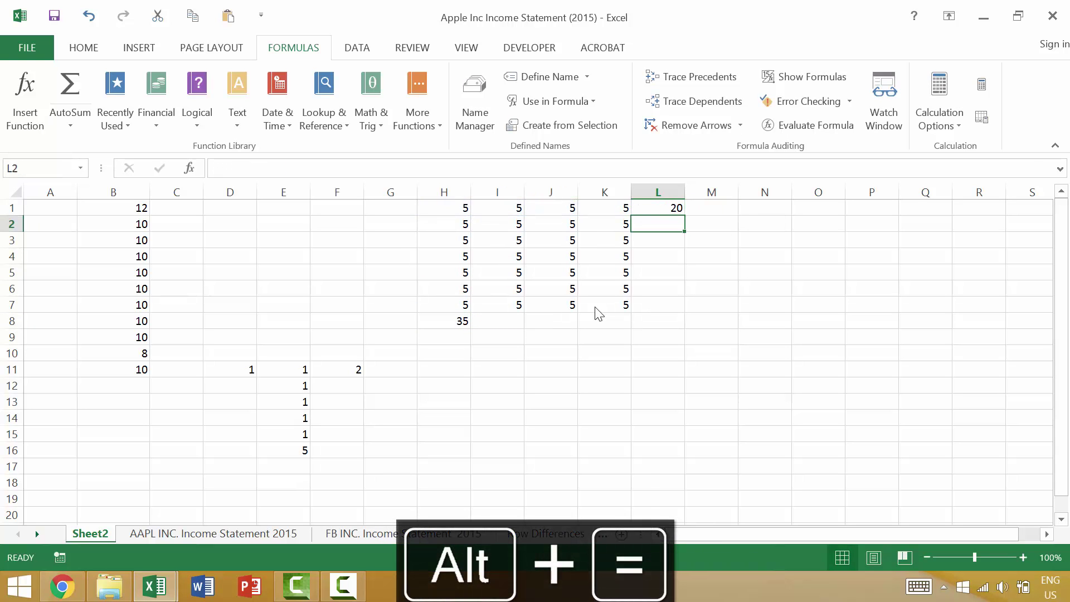
key("shift+Down")
key("shift+Down")
key("shift+Down")
key("shift+Down")
key("shift+Down")
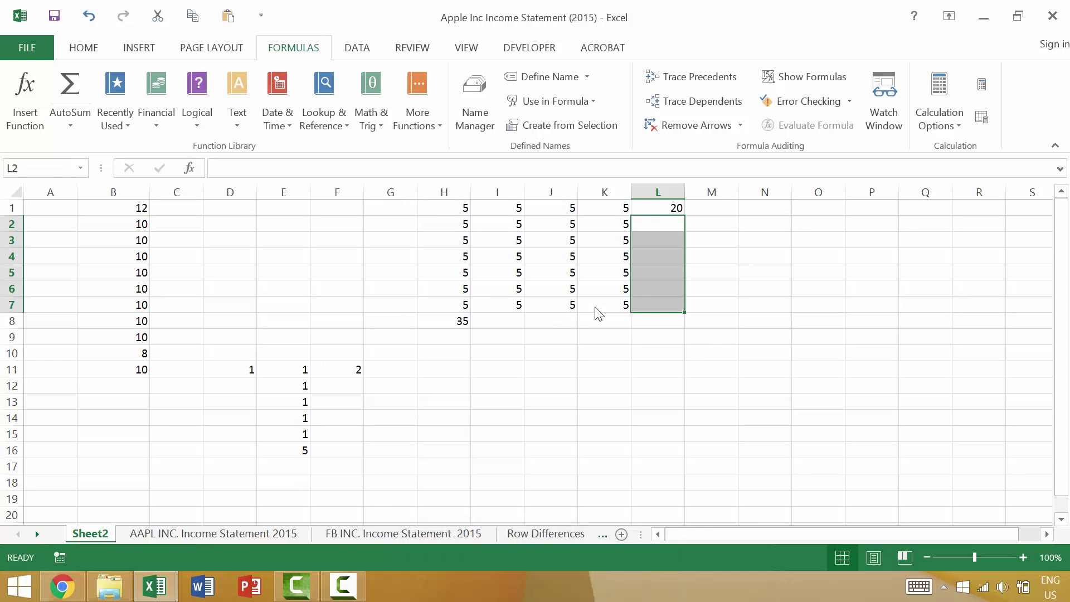
key("alt+equal")
key("Down")
key("Down")
key("Down")
key("Down")
key("Down")
key("Down")
key("Down")
key("Down")
key("Down")
key("Down")
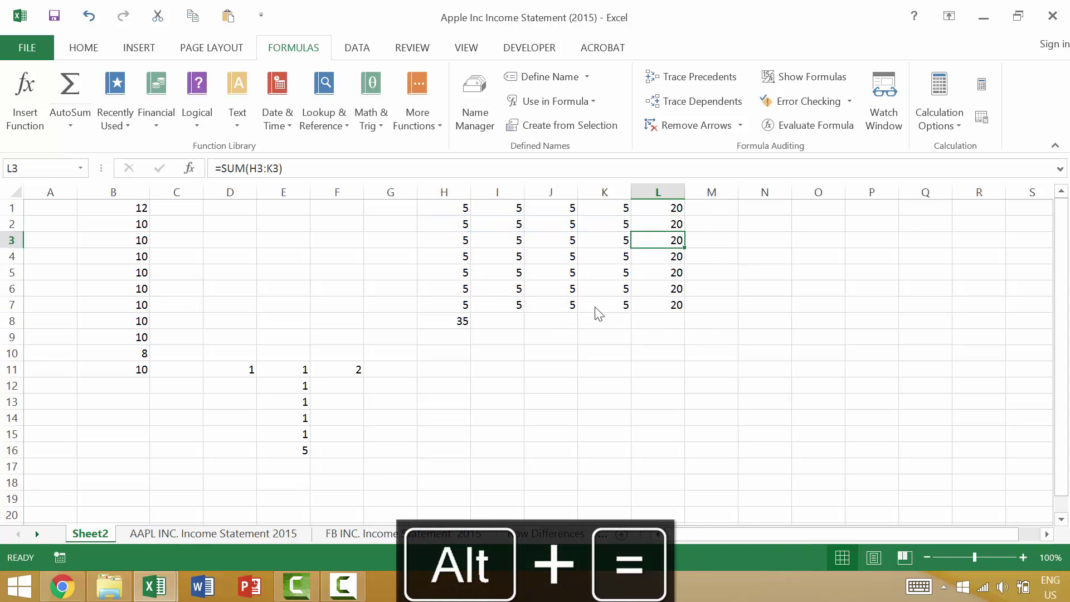
- Add AutoSum column totals for columns I to L to the whole range I8:L8 at once
key("Left")
key("Left")
key("Left")
key("Left")
key("Left")
key("Up")
key("Up")
key("Right")
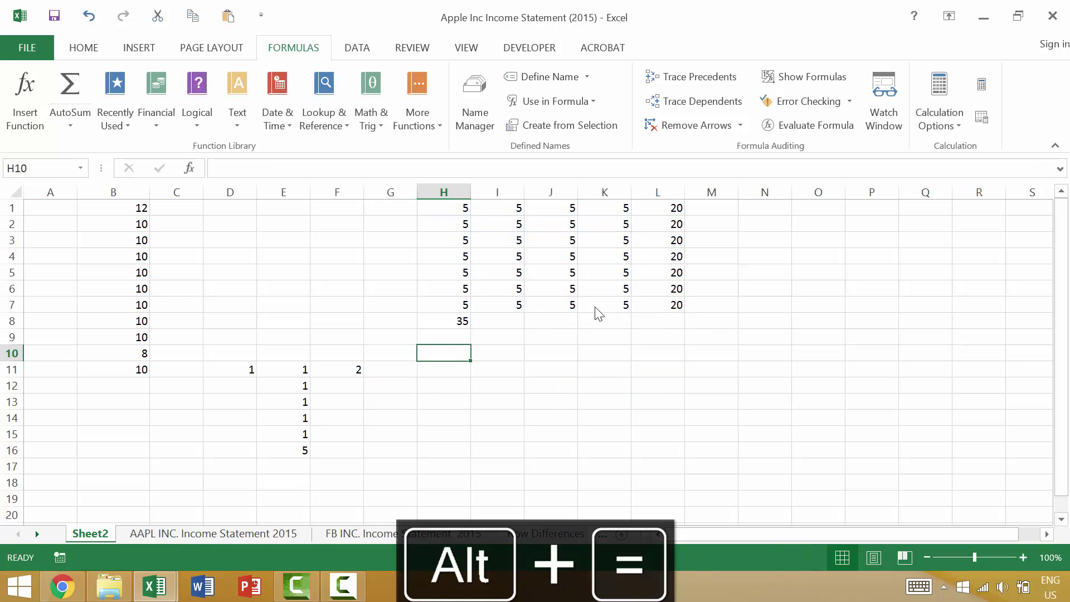
key("Up")
key("Up")
key("Right")
key("shift+Right")
key("shift+Right")
key("shift+Right")
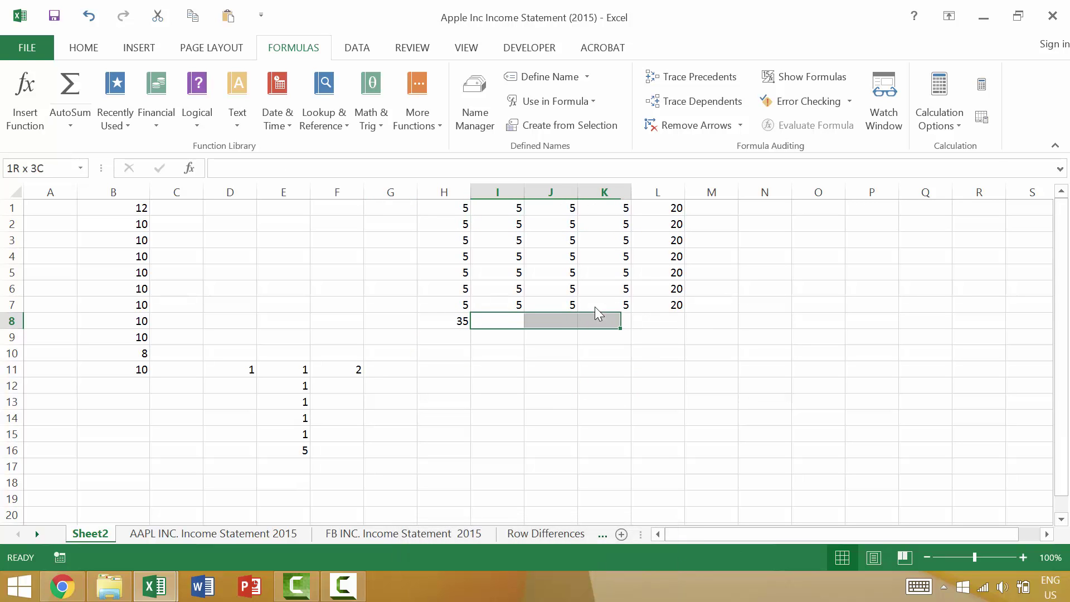
key("alt+equal")
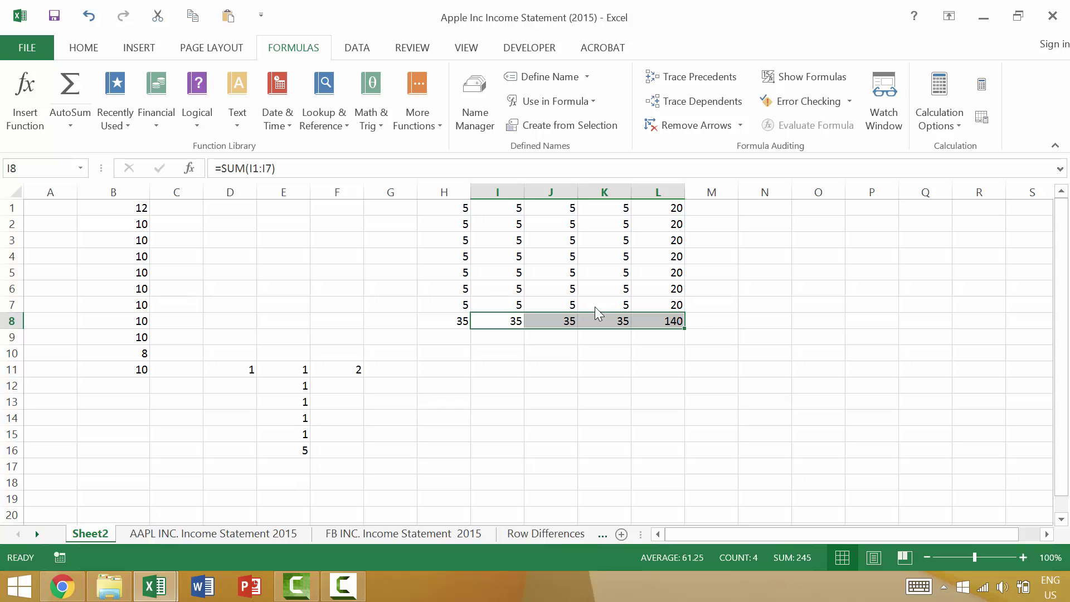
key("Left")
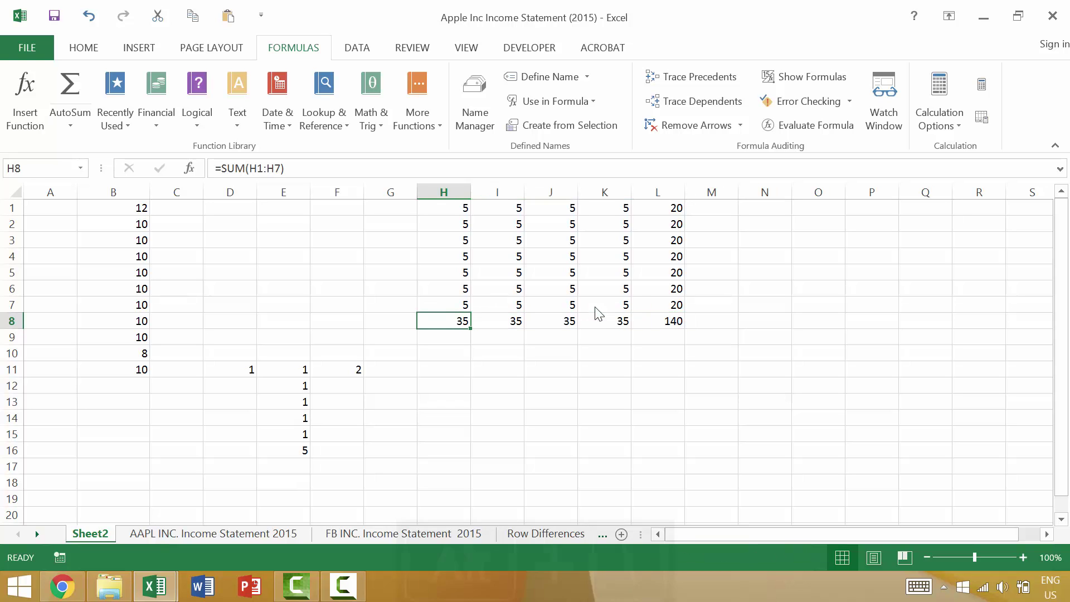
key("alt+apostrophe")
key("Escape")
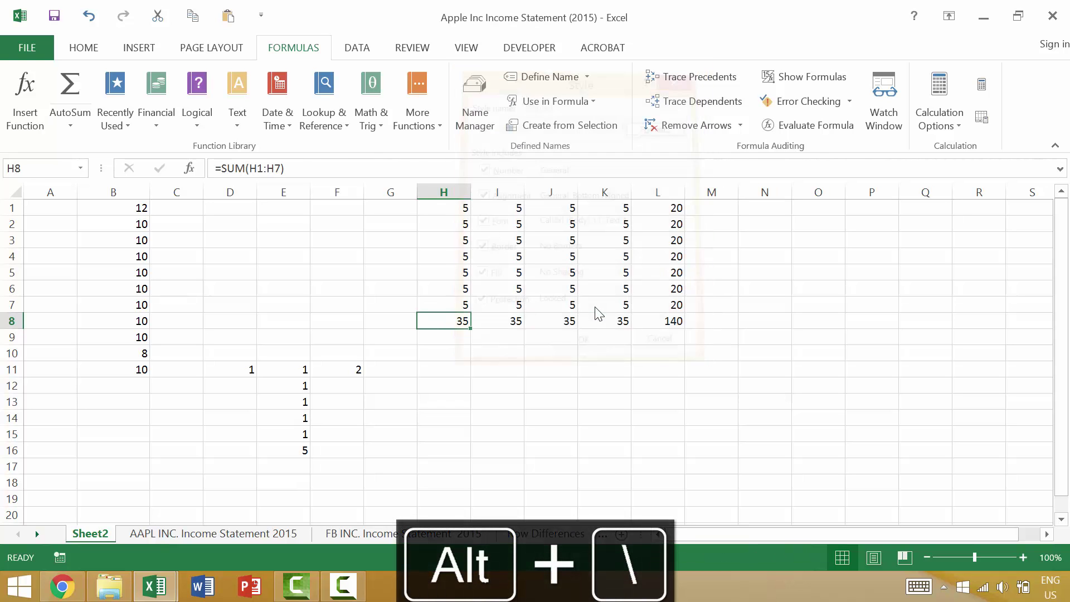
key("ctrl+backslash")
key("ctrl+apostrophe")
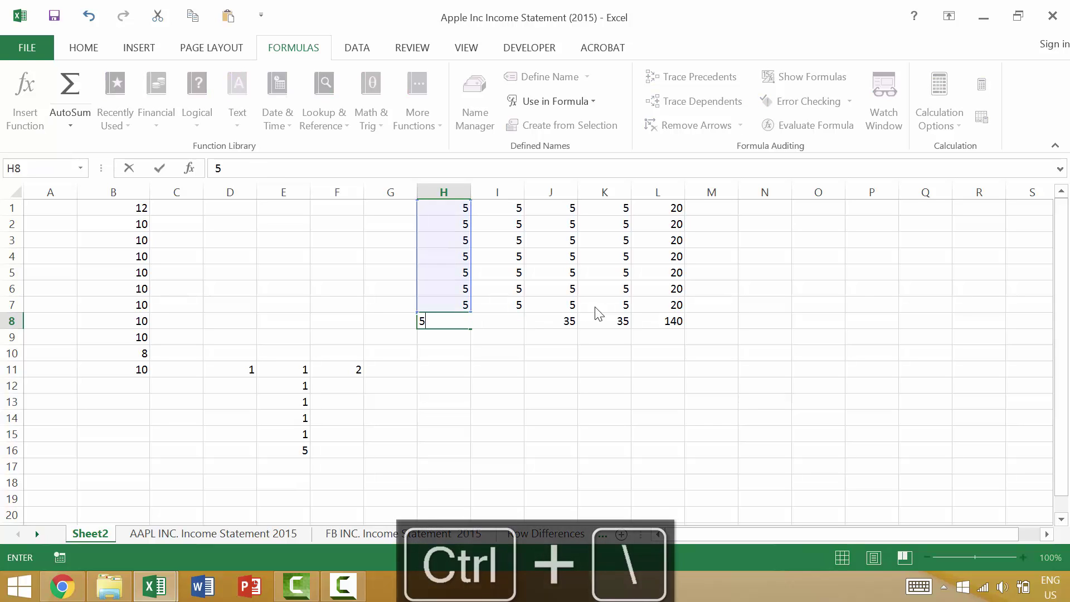
key("Escape")
key("ctrl+apostrophe")
key("ctrl+apostrophe")
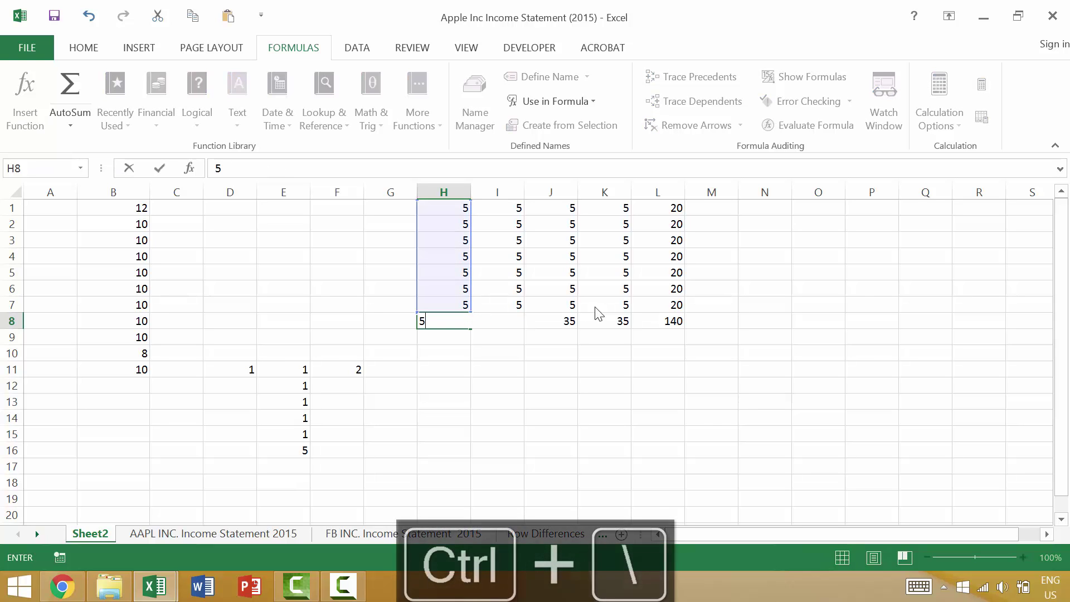
key("Escape")
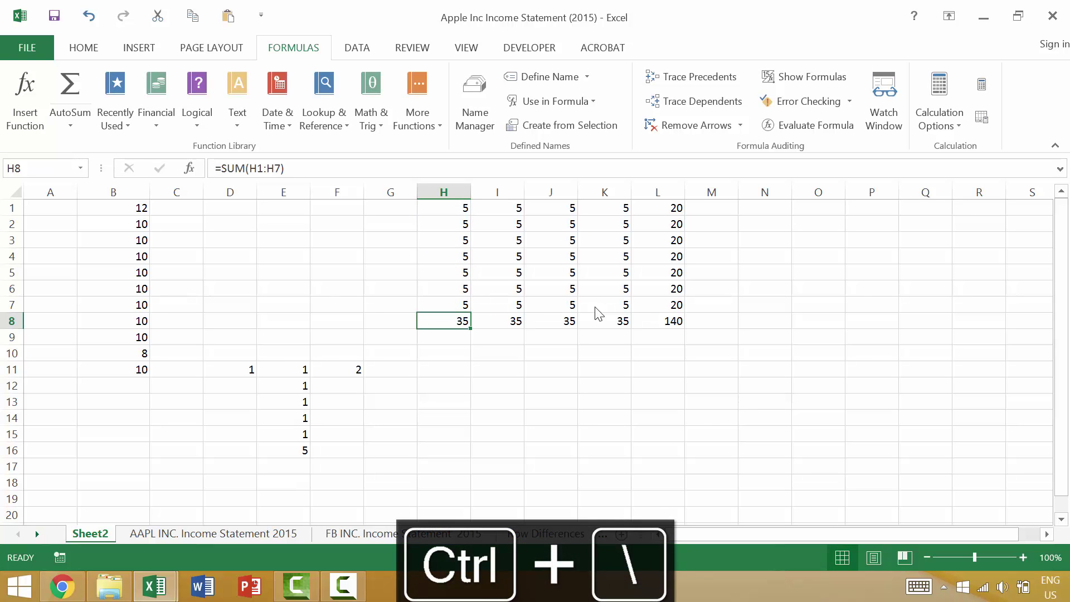
left_click(311, 169)
key("ctrl+backslash")
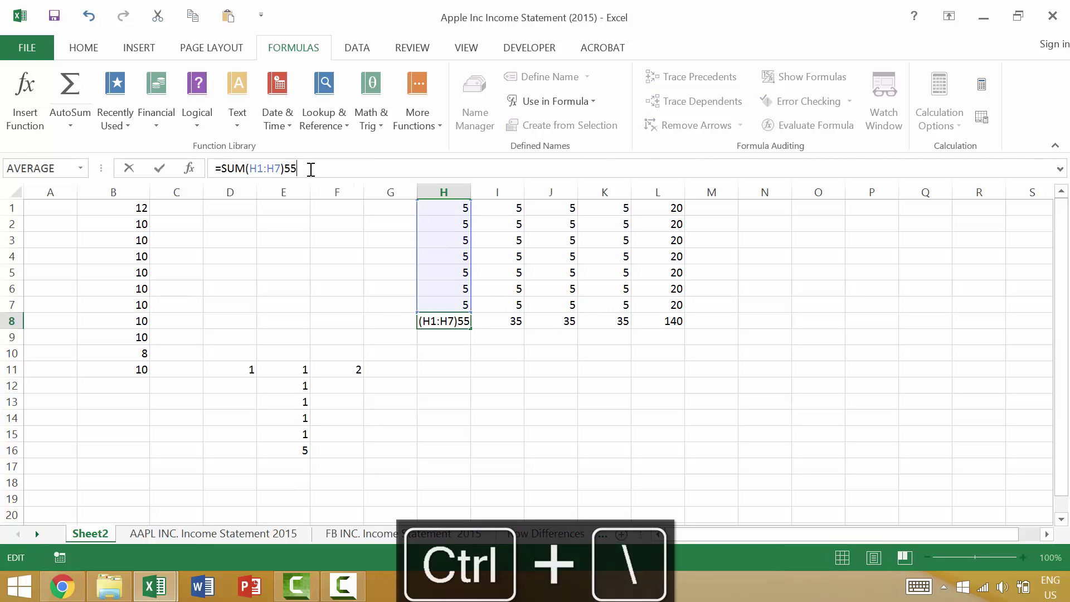
key("Escape")
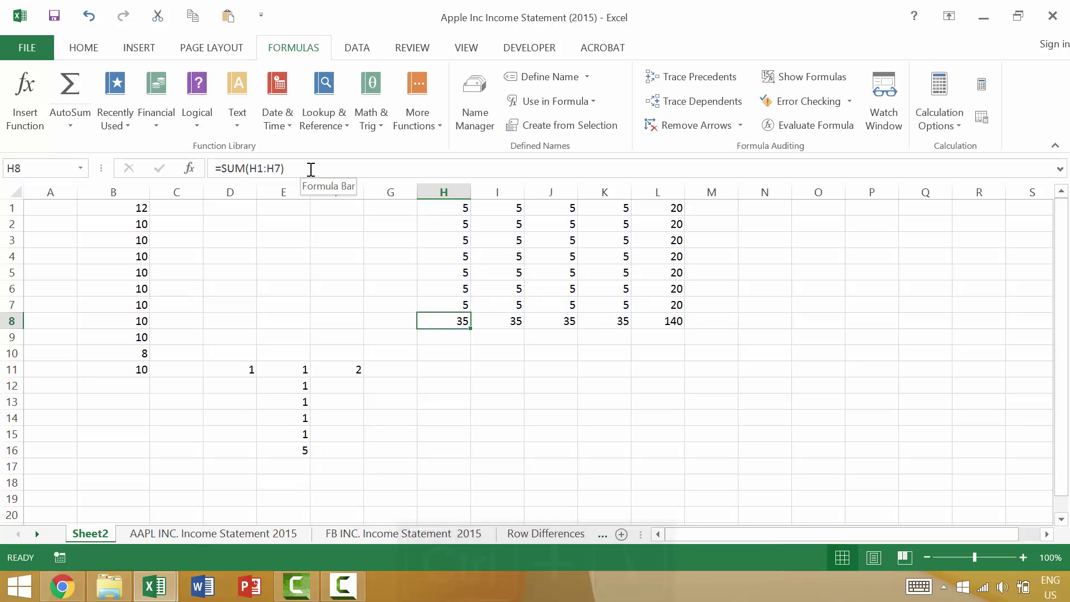
- Try starting a SUM formula in H9 and bringing up its arguments, then discard the entry
key("Down")
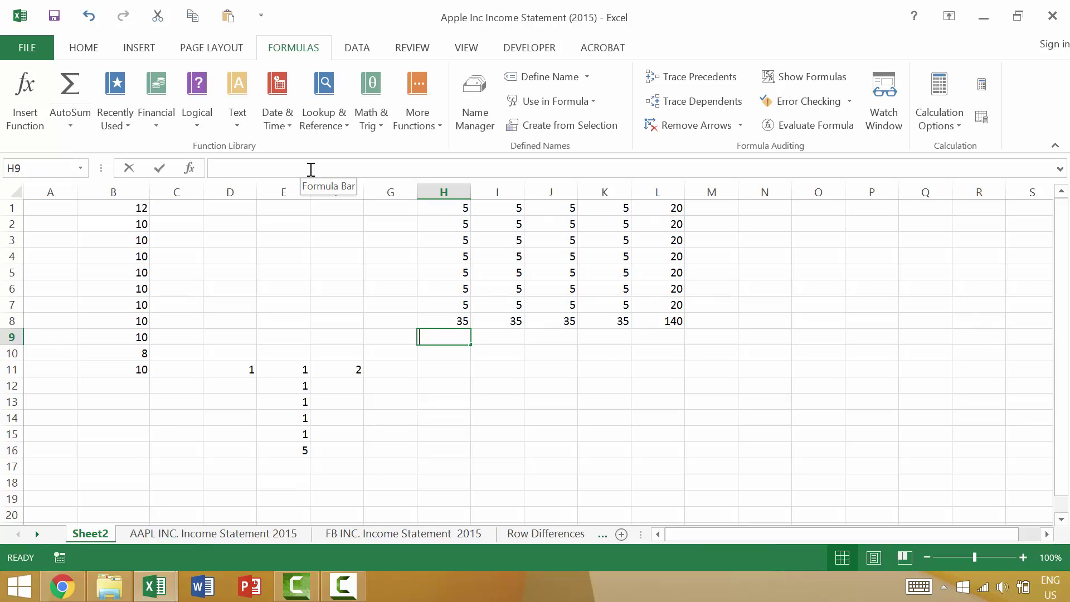
type("=sum")
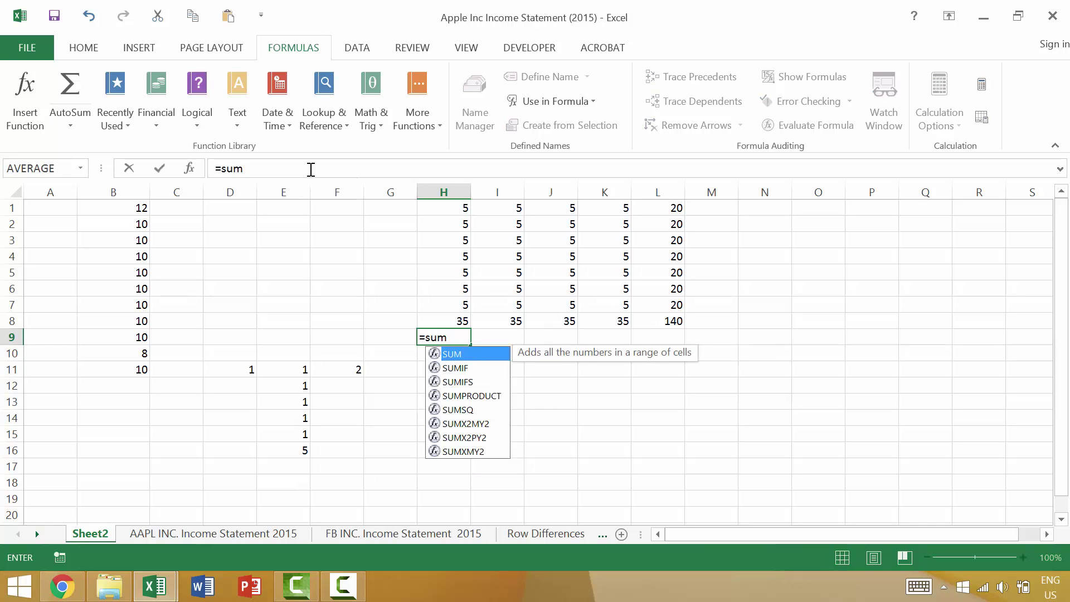
key("alt+equal")
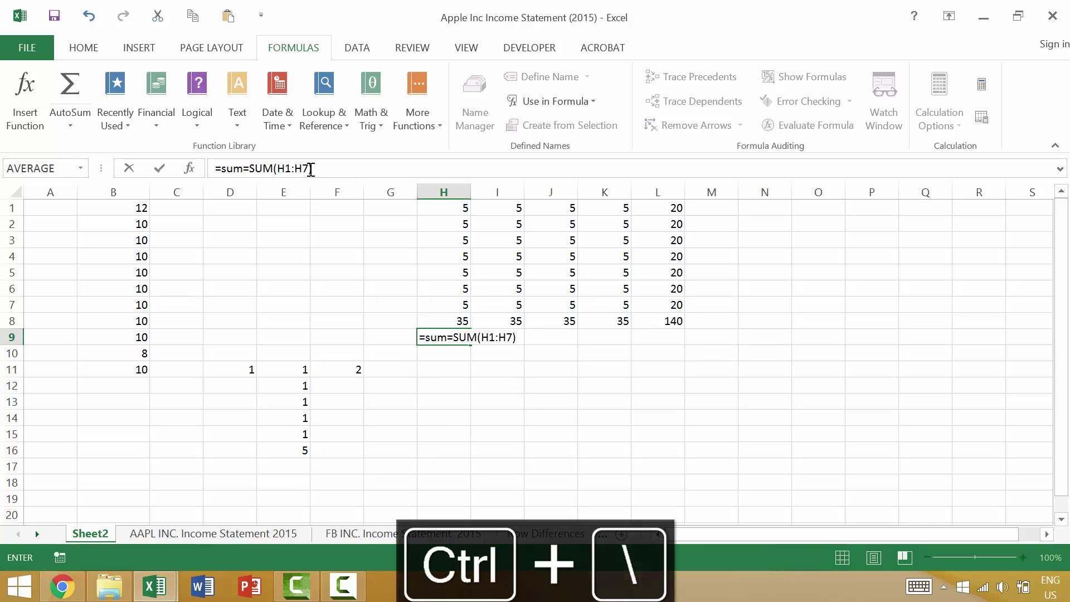
key("BackSpace")
key("BackSpace")
key("BackSpace")
key("BackSpace")
key("BackSpace")
key("BackSpace")
key("BackSpace")
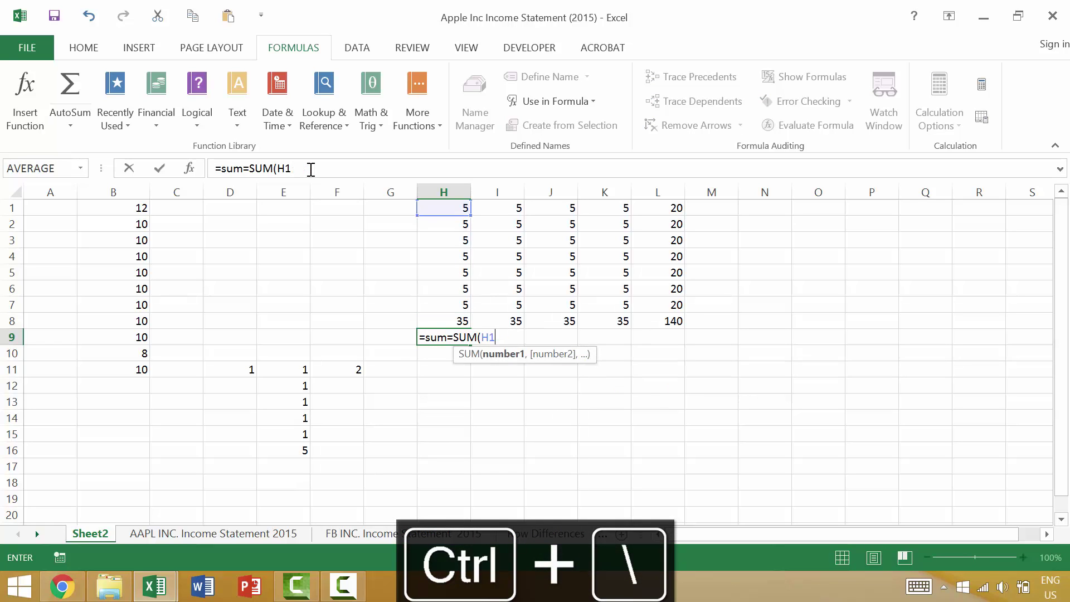
key("BackSpace")
key("BackSpace")
key("BackSpace")
key("BackSpace")
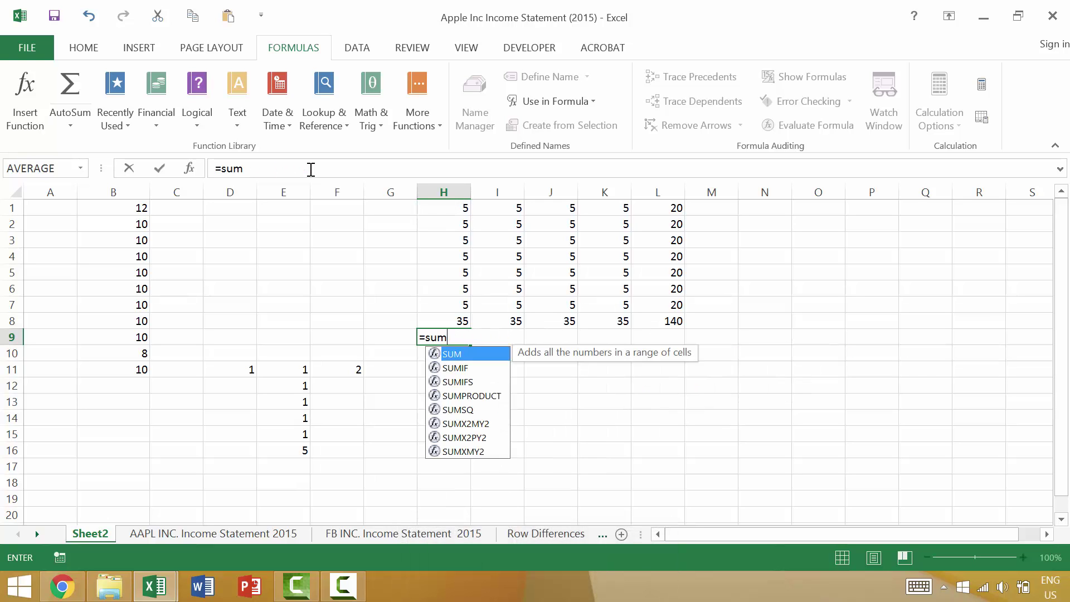
key("ctrl+comma")
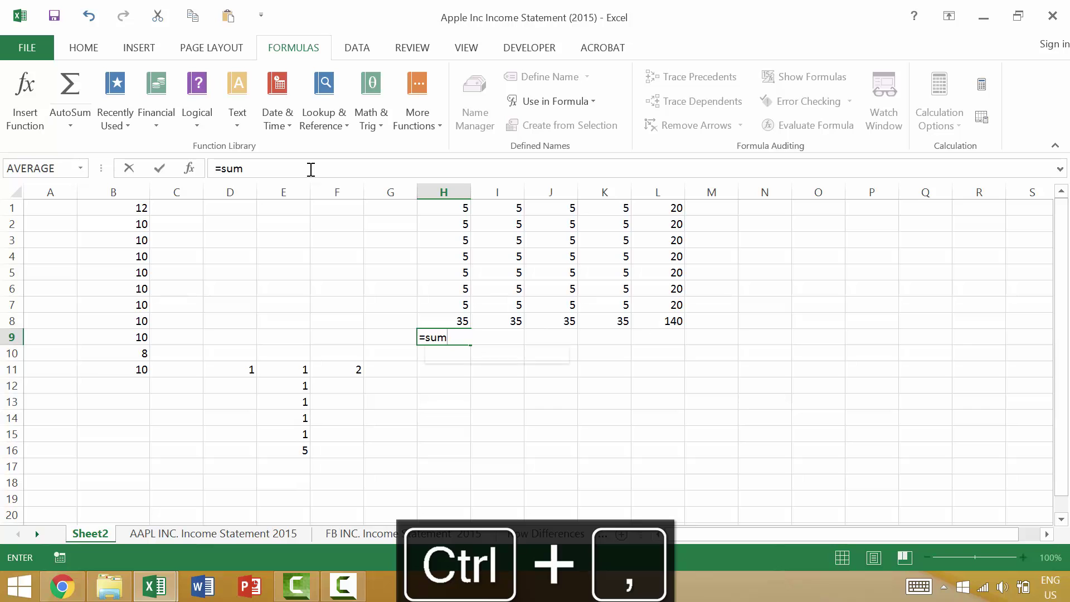
type("(")
key("BackSpace")
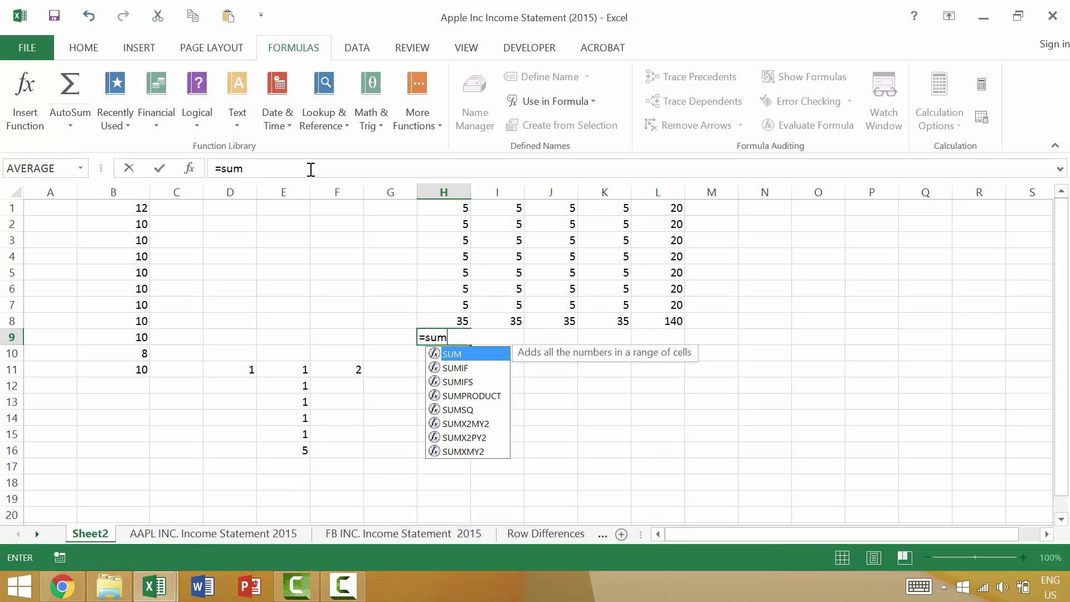
key("Escape")
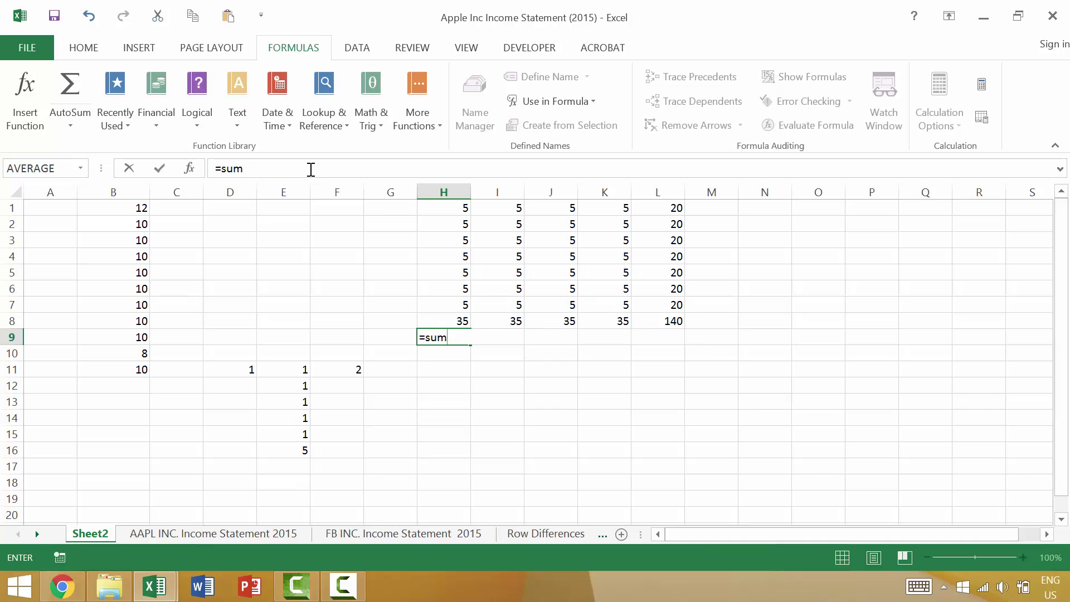
key("Escape")
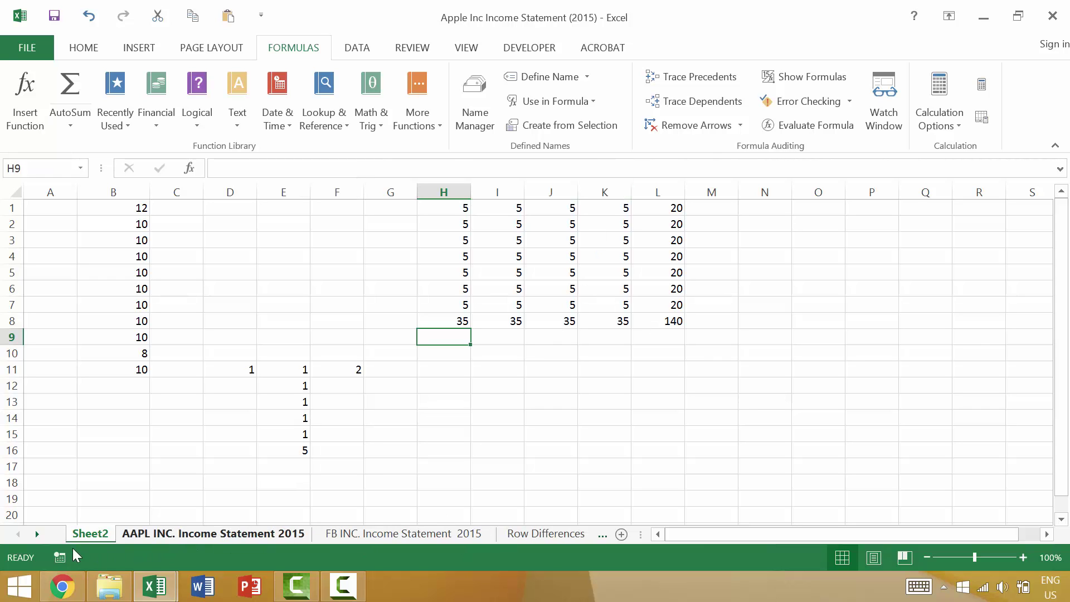
- Enter the column headings "Stock A" in I12 and "Stock B" in J12
left_click(37, 534)
left_click(37, 534)
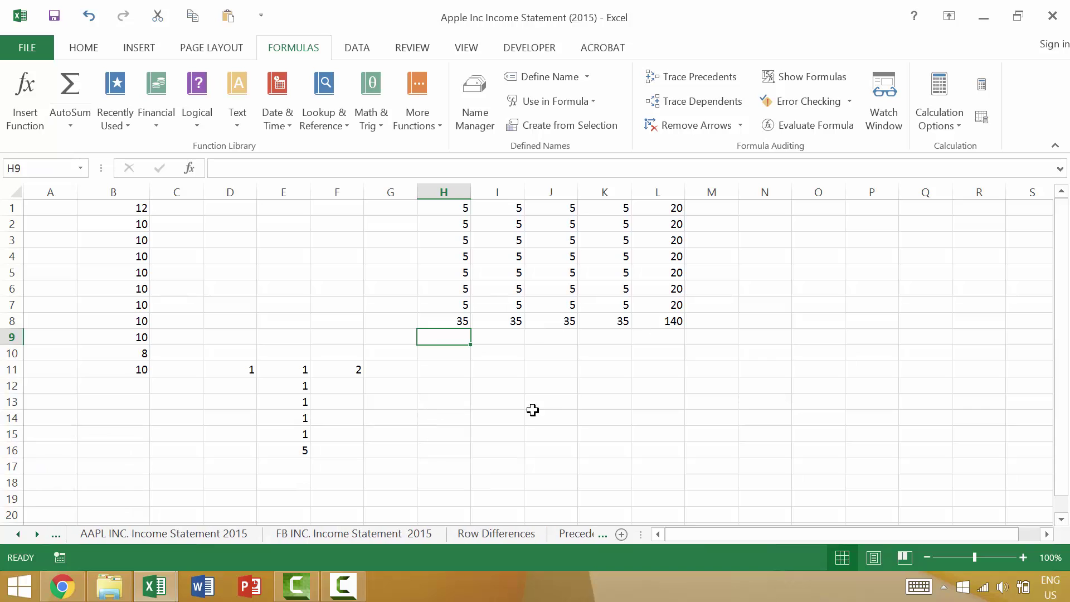
left_click(515, 387)
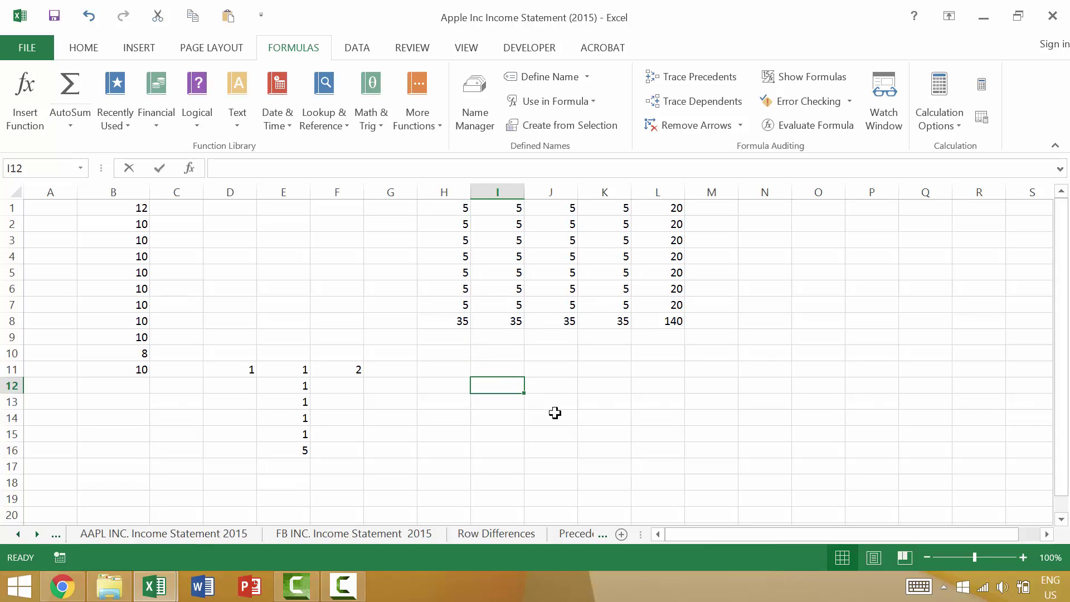
type("Stoc")
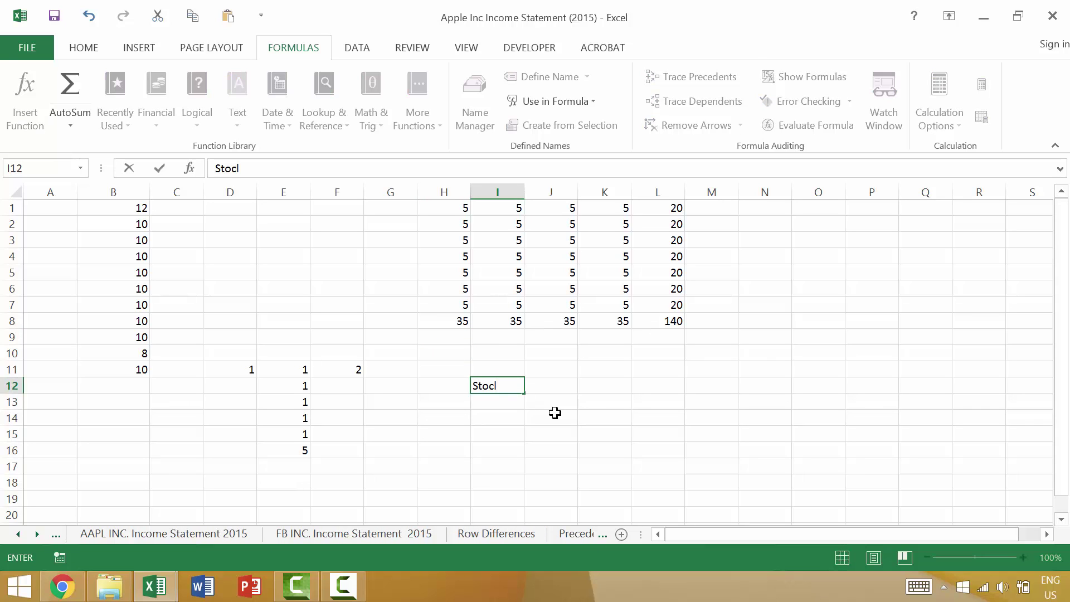
type("k A")
key("Tab")
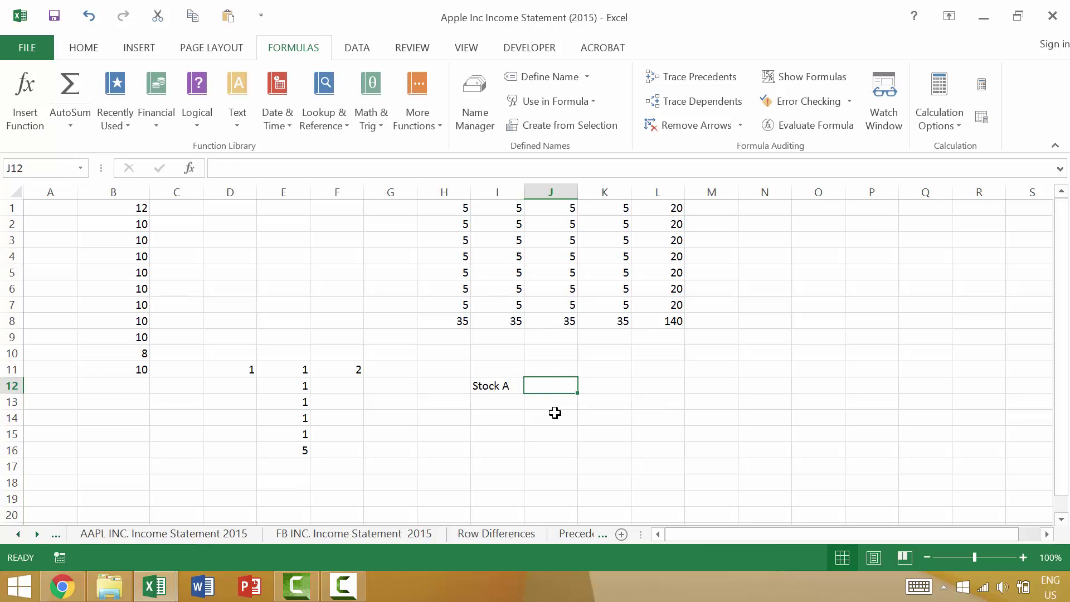
type("Stock B")
key("ctrl+Return")
key("Return")
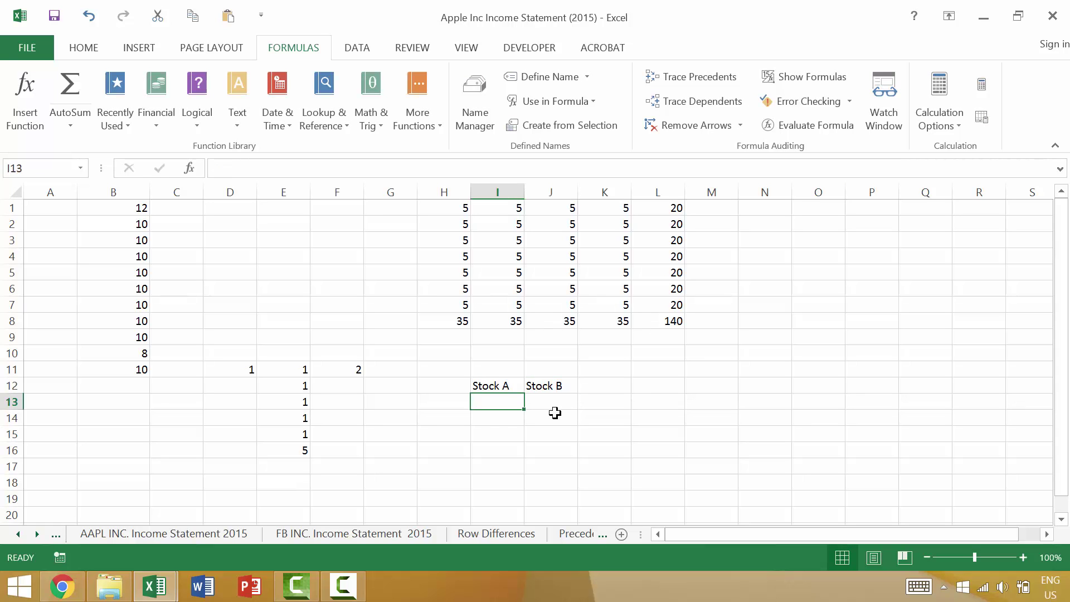
- Label the first row of the stock table "# Shares" in H13
key("Left")
type("QU")
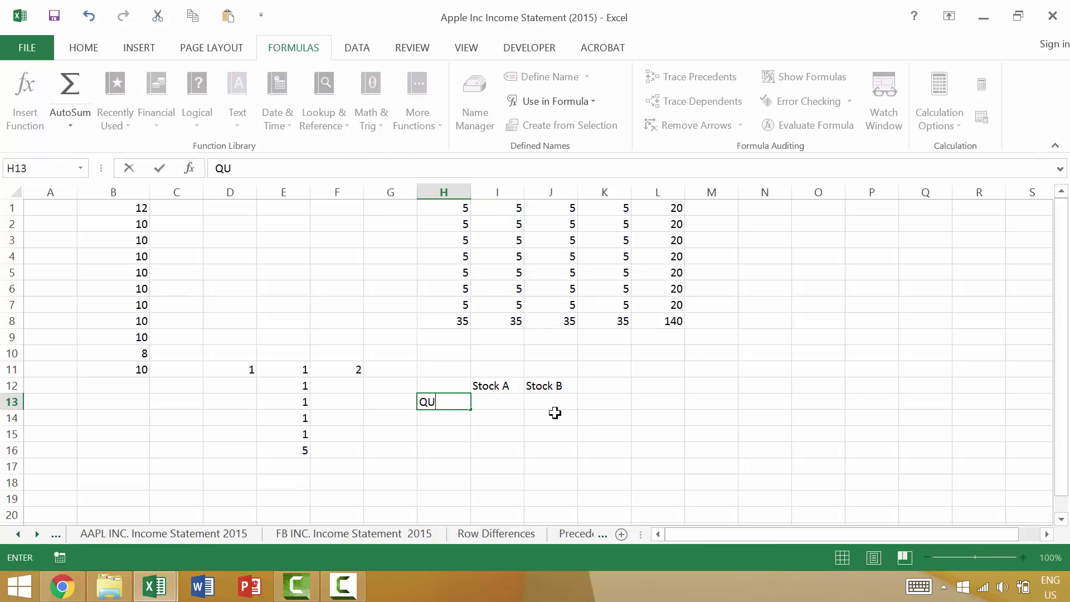
type("antoi")
key("Escape")
type("# Shares")
key("Return")
- Label H14 "Value per share" and auto-fit the width of column H to its contents
type("Calue")
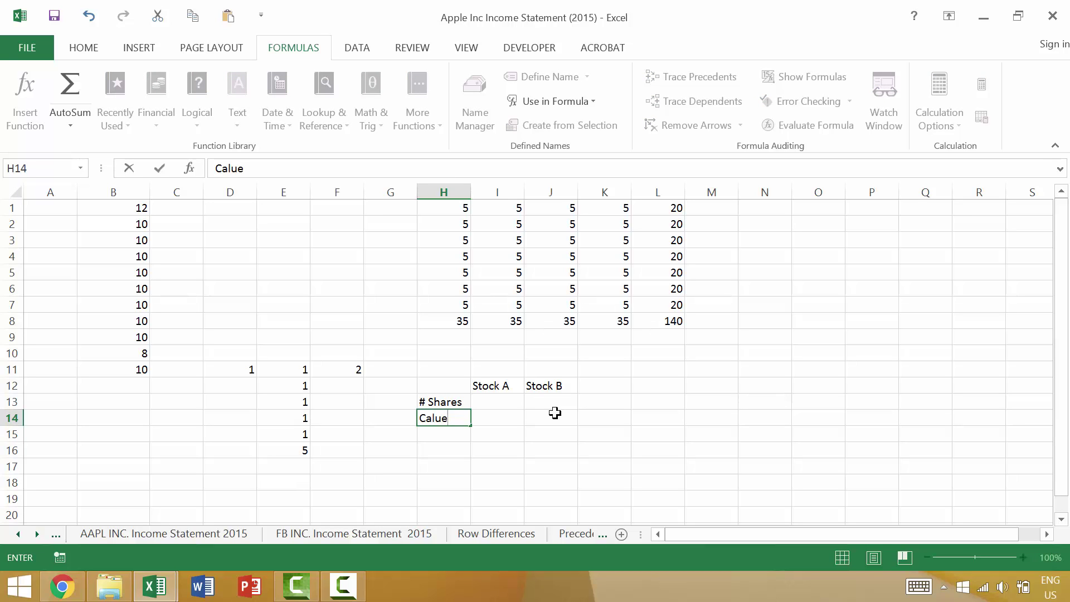
key("Escape")
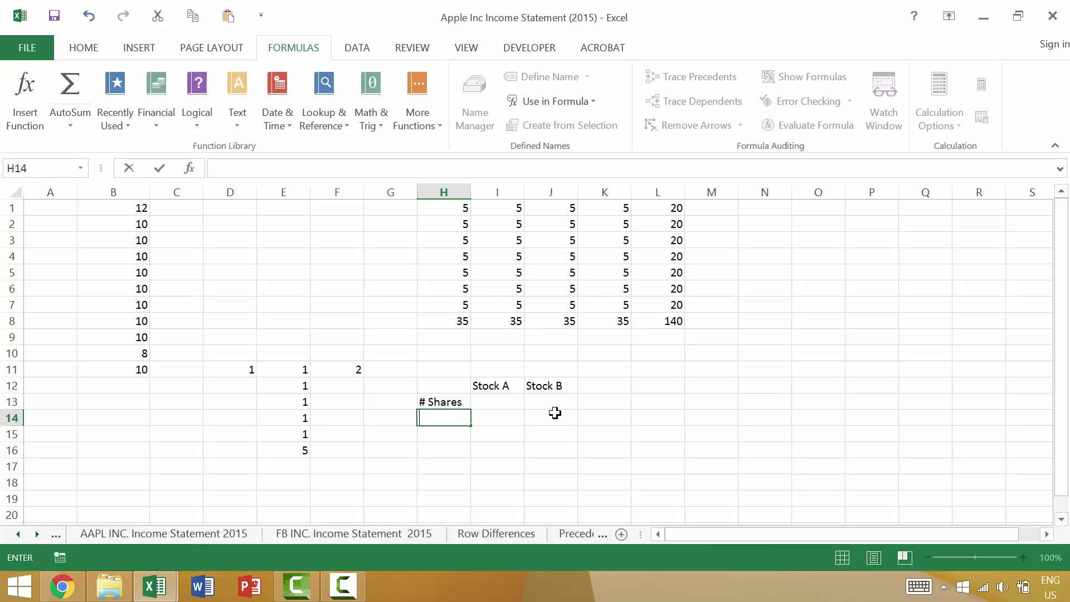
type("Value of Share")
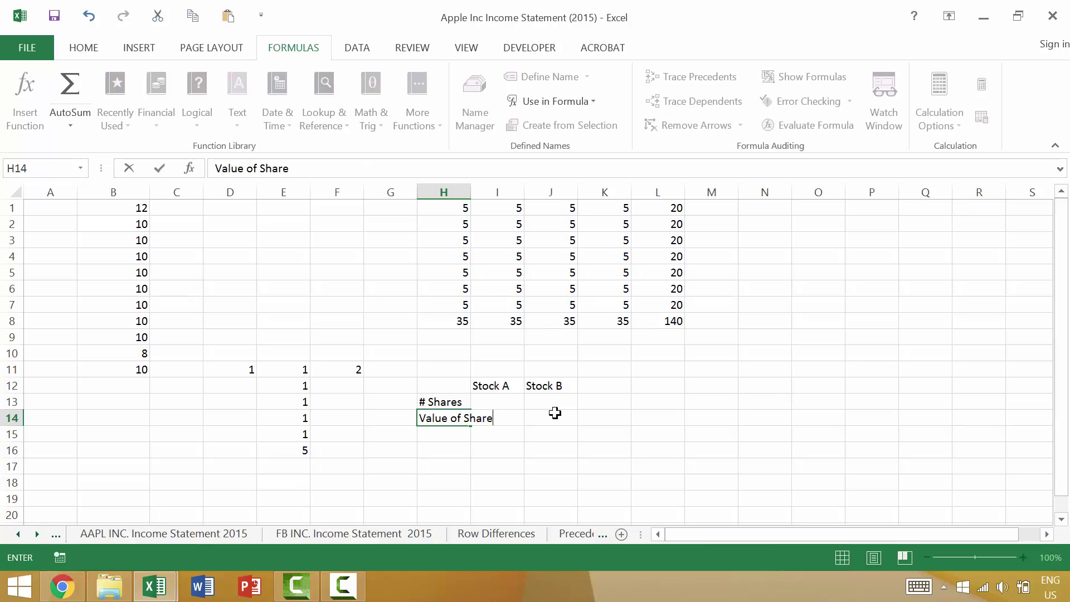
key("BackSpace")
key("BackSpace")
key("BackSpace")
key("BackSpace")
key("BackSpace")
key("BackSpace")
key("BackSpace")
type("per share")
key("ctrl+Return")
key("Return")
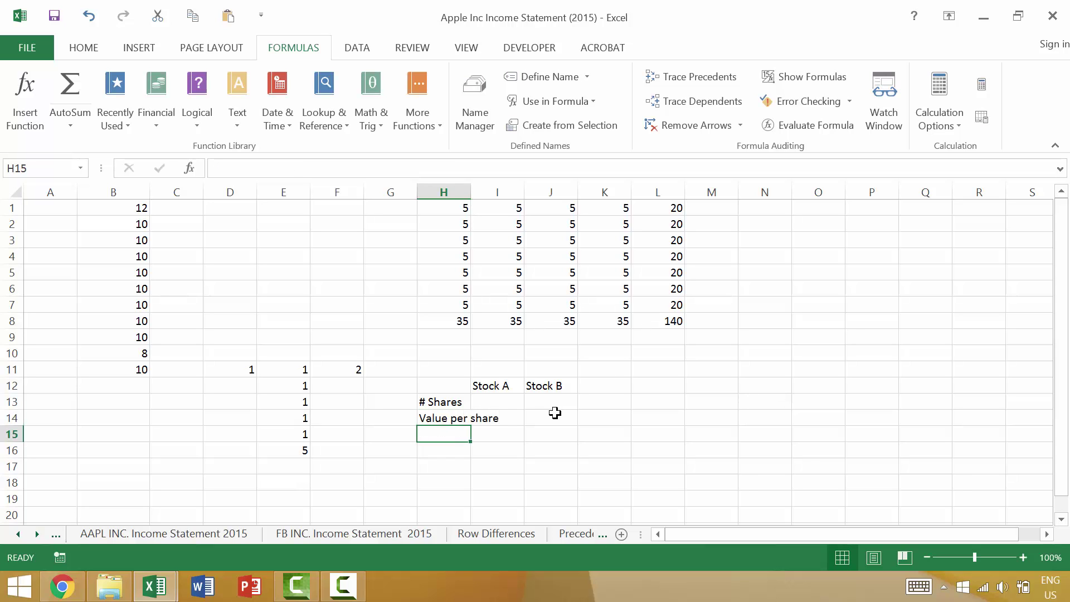
double_click(471, 190)
- Enter 100 shares in I13 and a value per share of 2 in I14 for Stock A
left_click(539, 404)
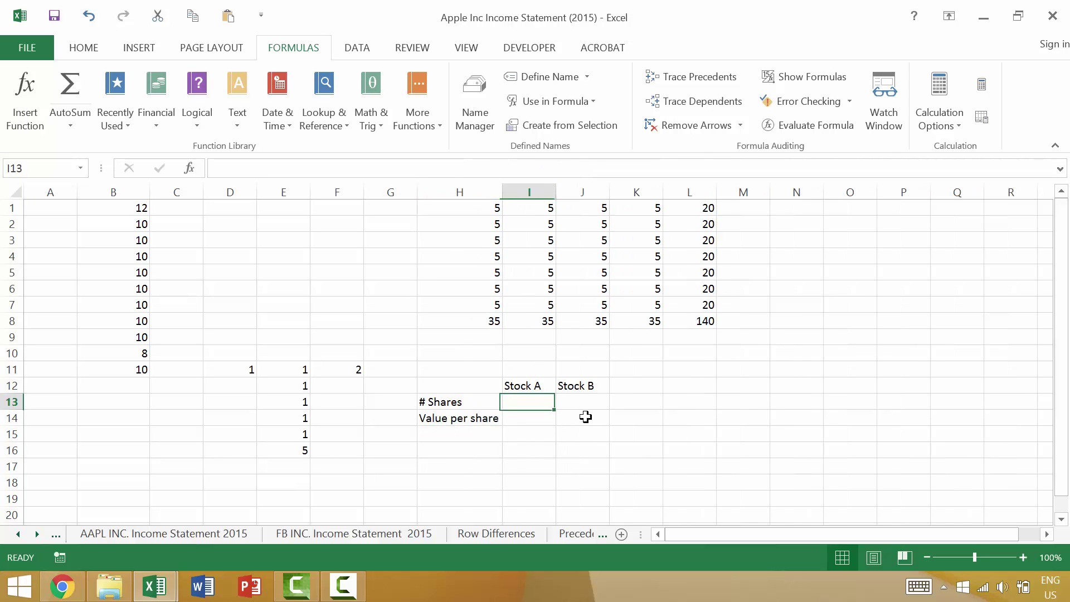
type("100")
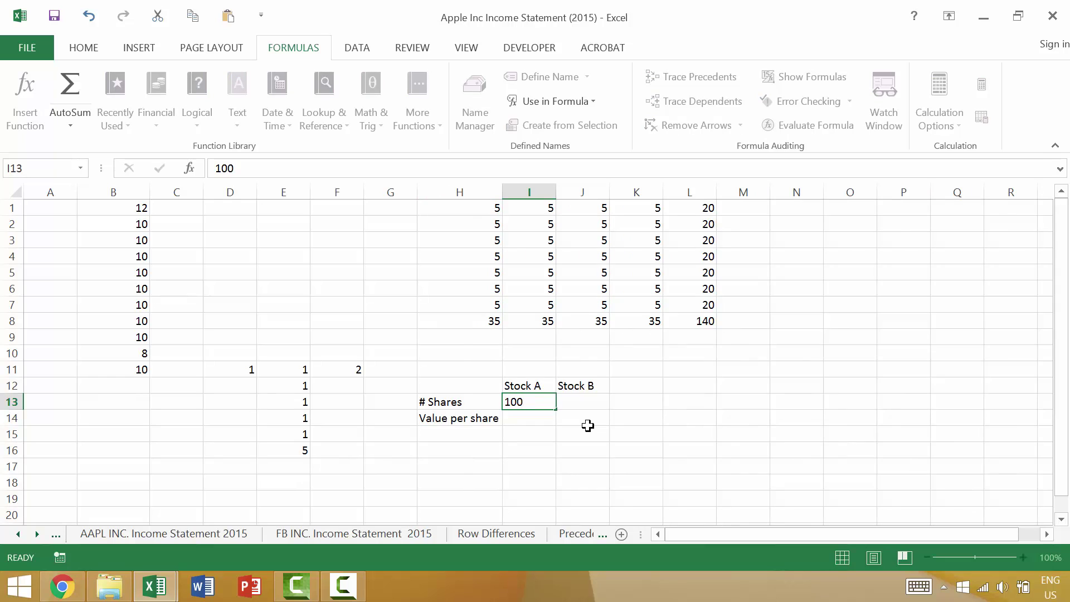
key("Return")
type("2")
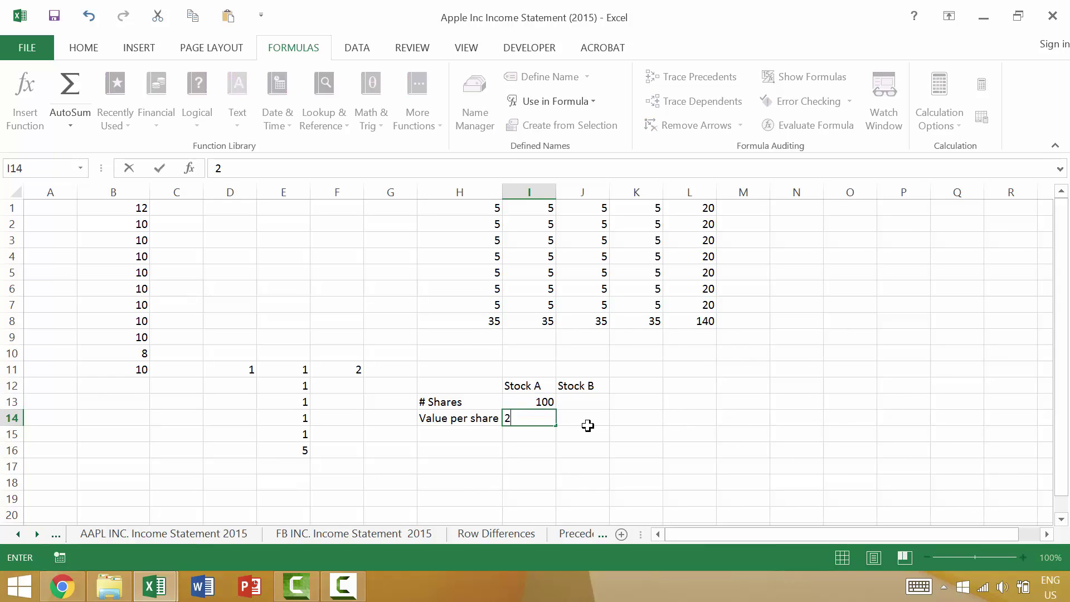
key("Up")
- Enter 50 shares in J13 and a value per share of 10 in J14 for Stock B
key("Up")
key("Down")
key("Right")
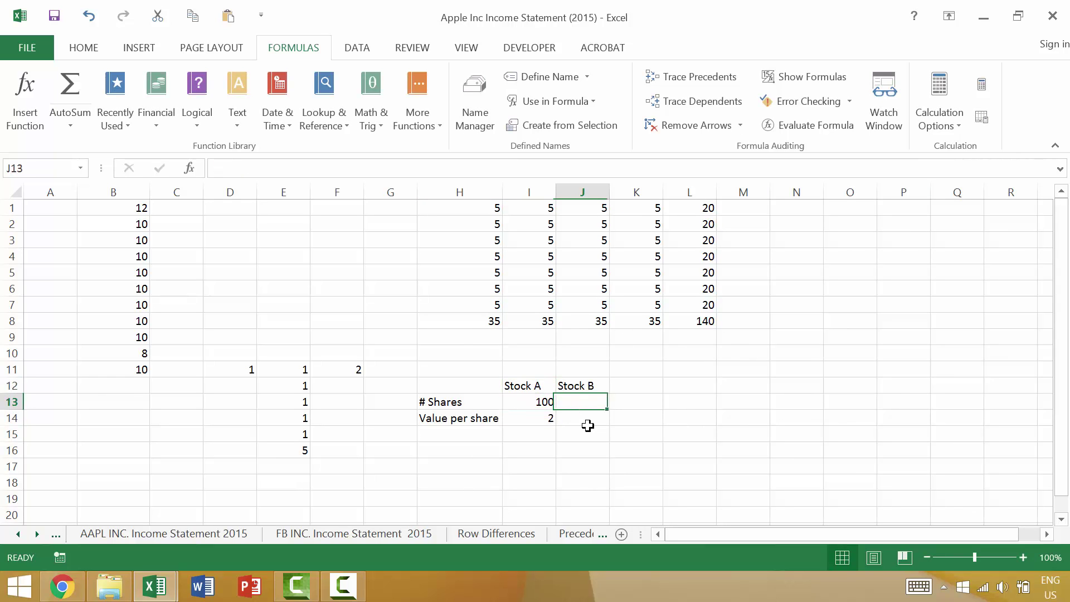
type("50")
key("Return")
type("10")
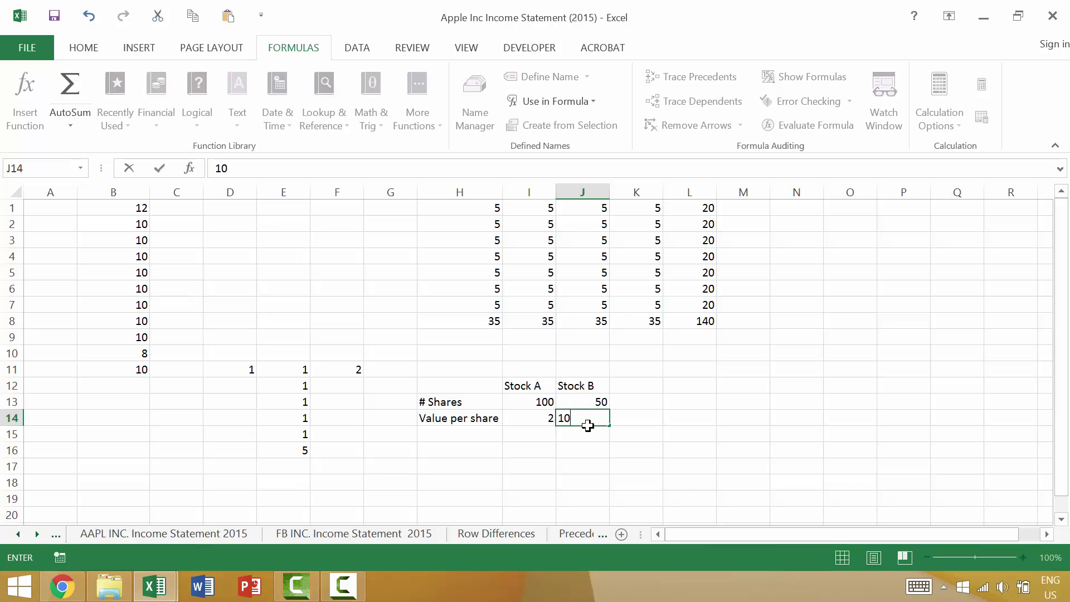
key("Return")
key("Left")
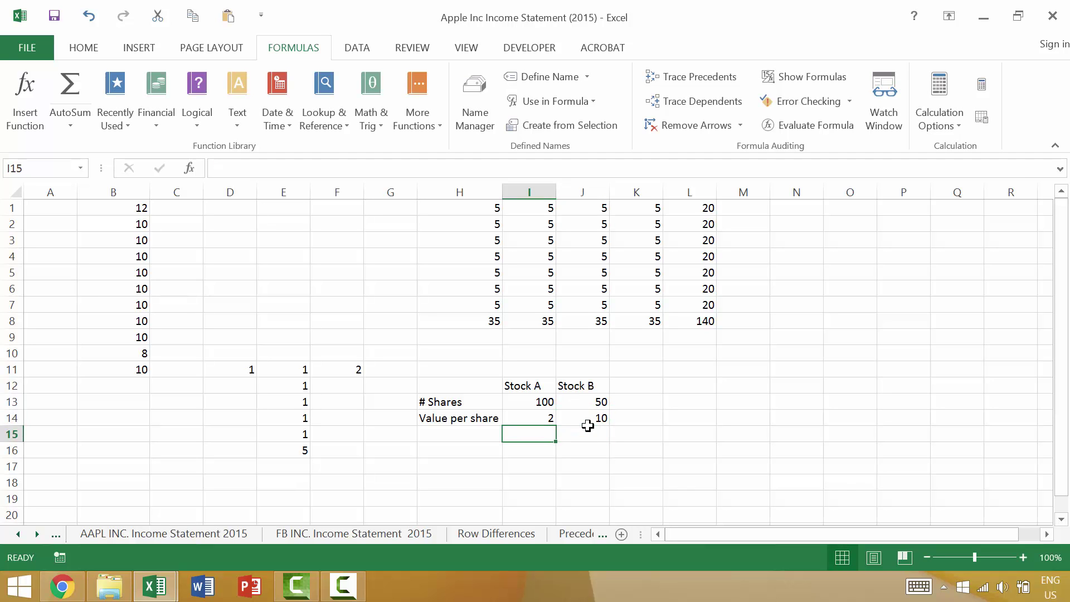
- Multiply Stock A's shares by its value per share in I15 with =PRODUCT(I13:I14)
type("=su")
key("Escape")
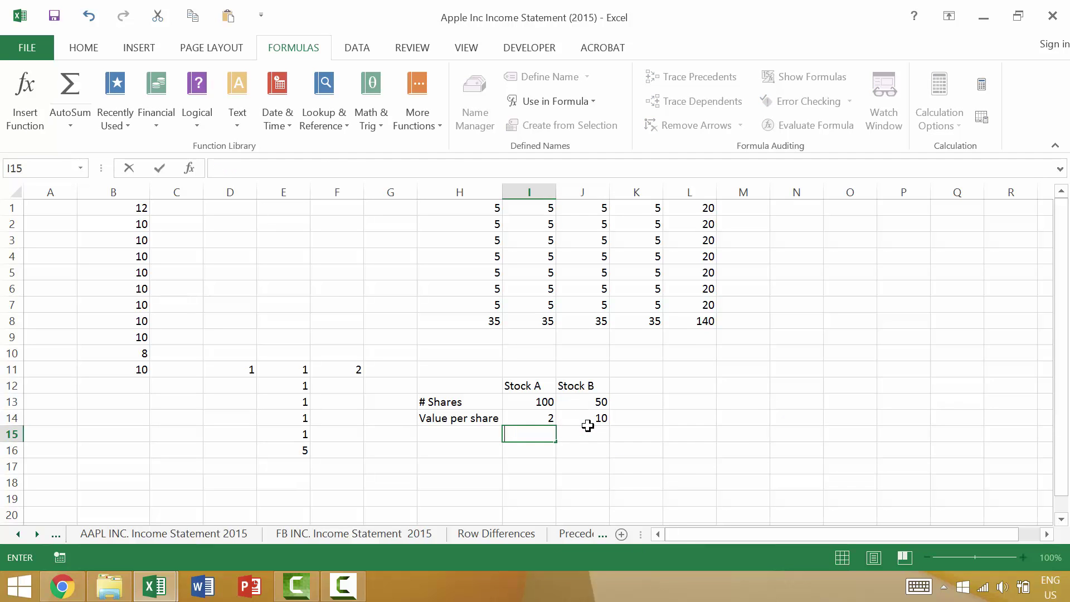
type("pr")
key("BackSpace")
type("=pro")
key("Down")
key("Tab")
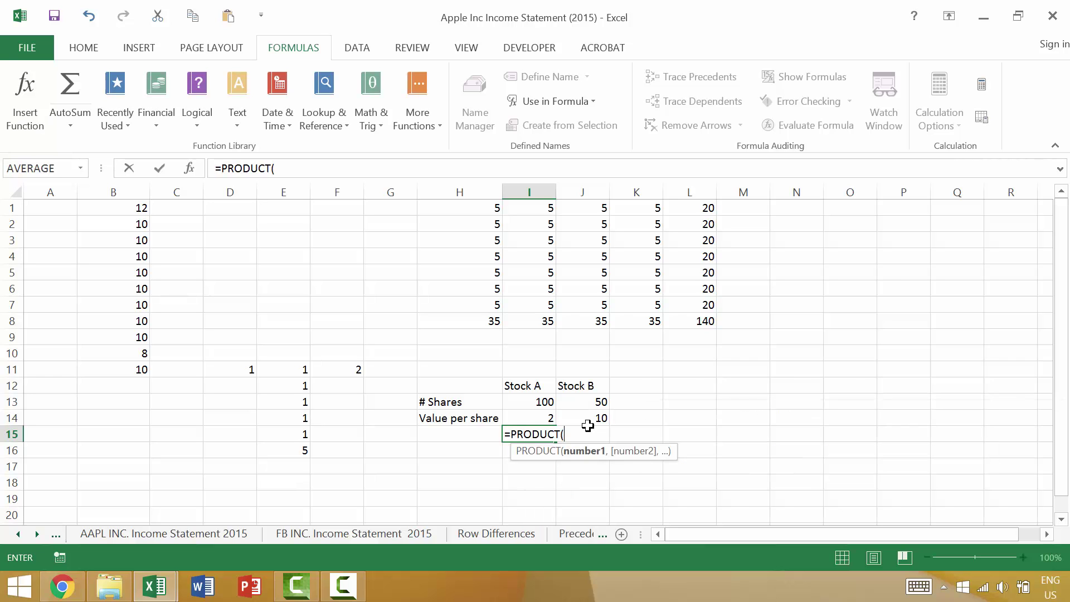
key("Up")
key("Up")
key("shift+Down")
key("Return")
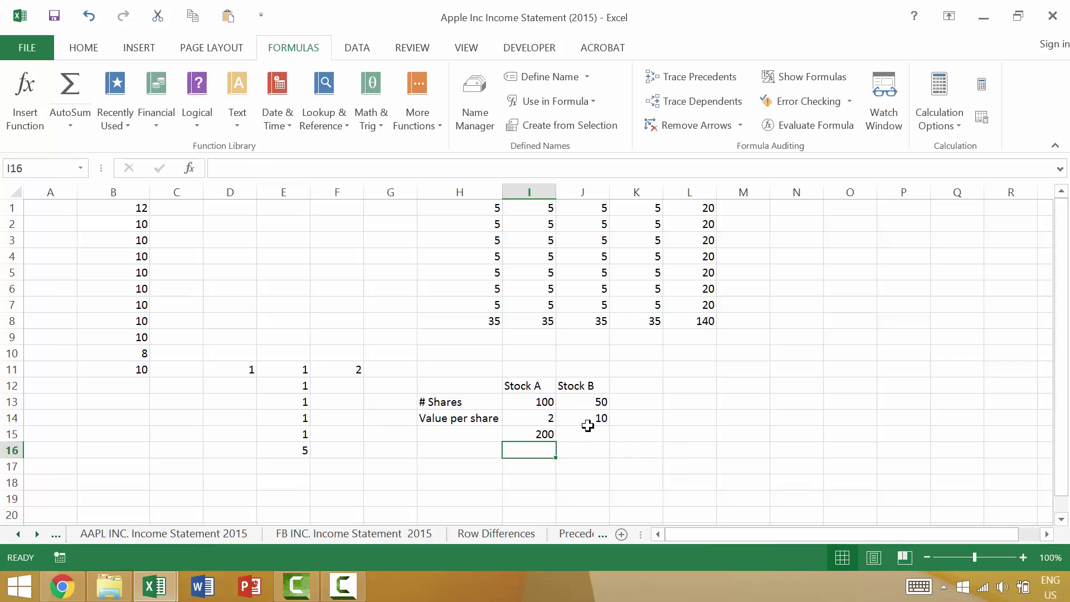
- Fill the PRODUCT formula from I15 across to J15 for Stock B
left_click(536, 429)
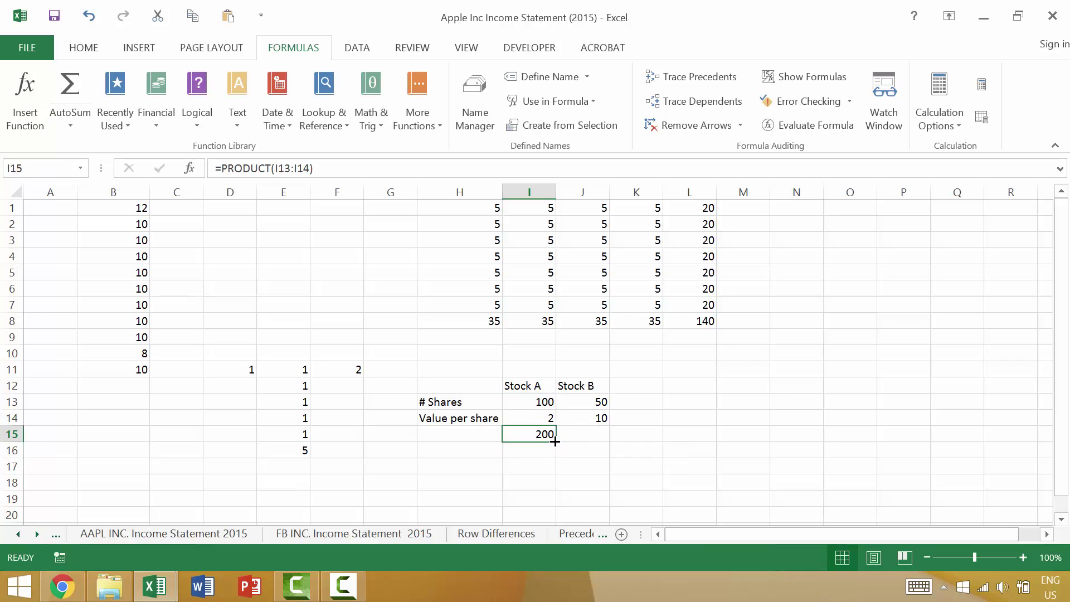
left_click(555, 441)
left_click_drag(556, 442, 610, 443)
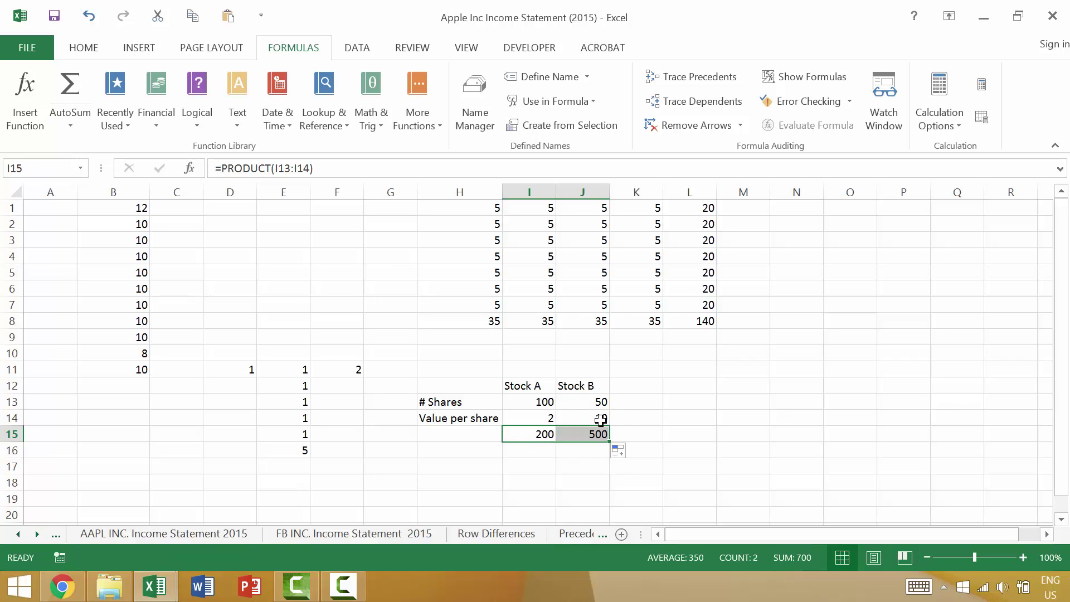
- Total the two stock values from row 15 in K15 with AutoSum
left_click(634, 432)
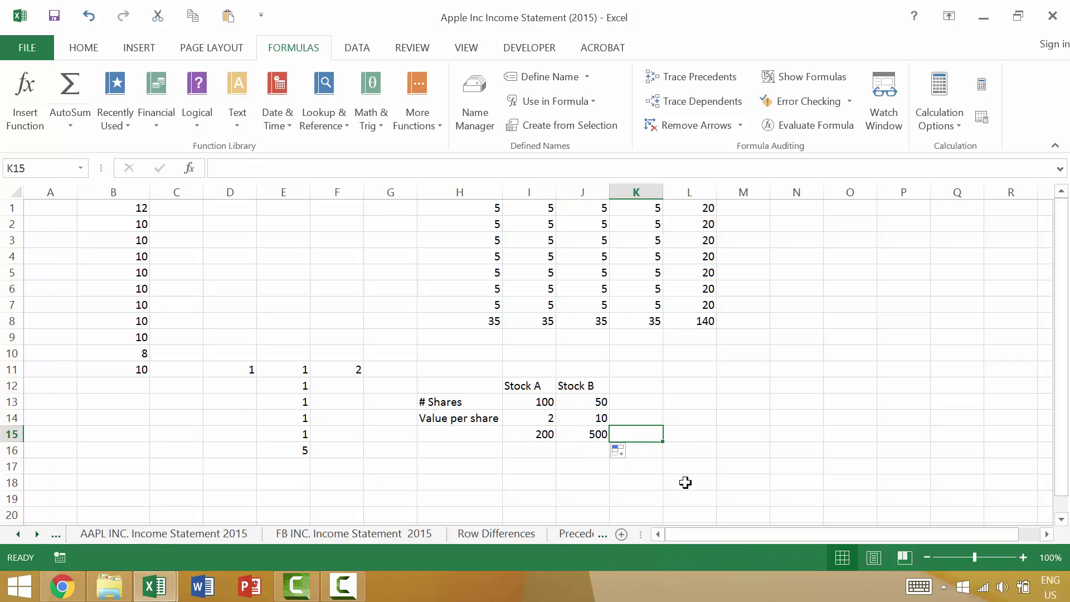
key("alt+equal")
key("Return")
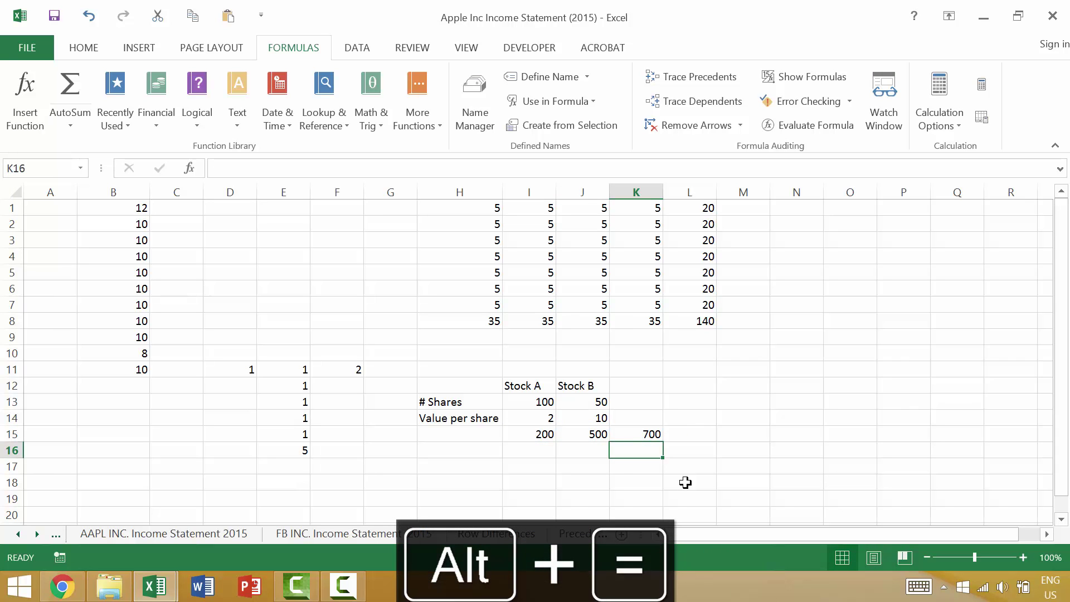
- Label cell J17 "Array", two rows below the stock values
key("Down")
key("Left")
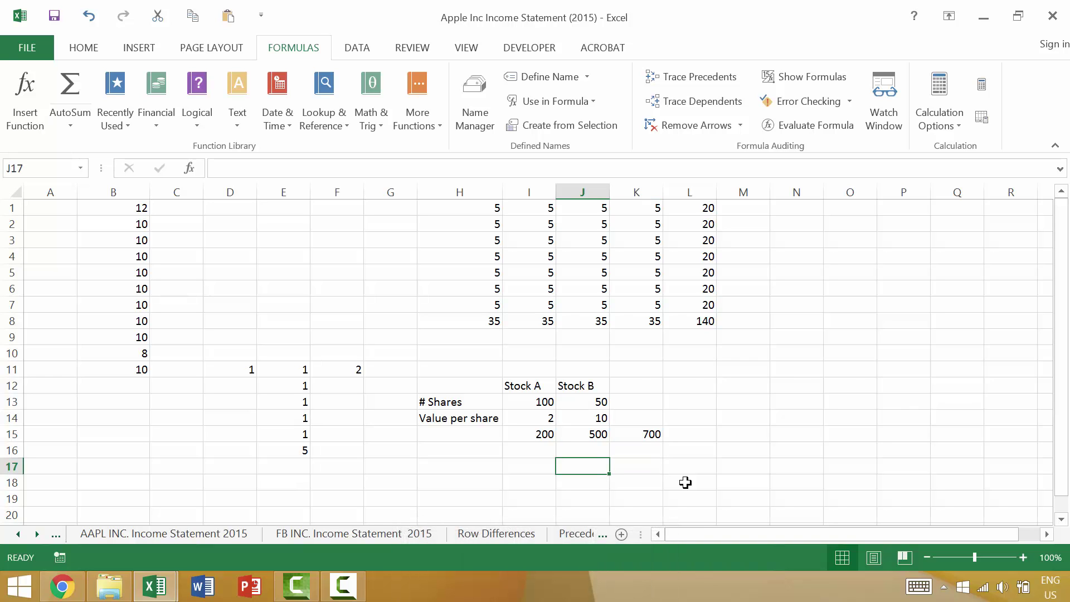
type("Array")
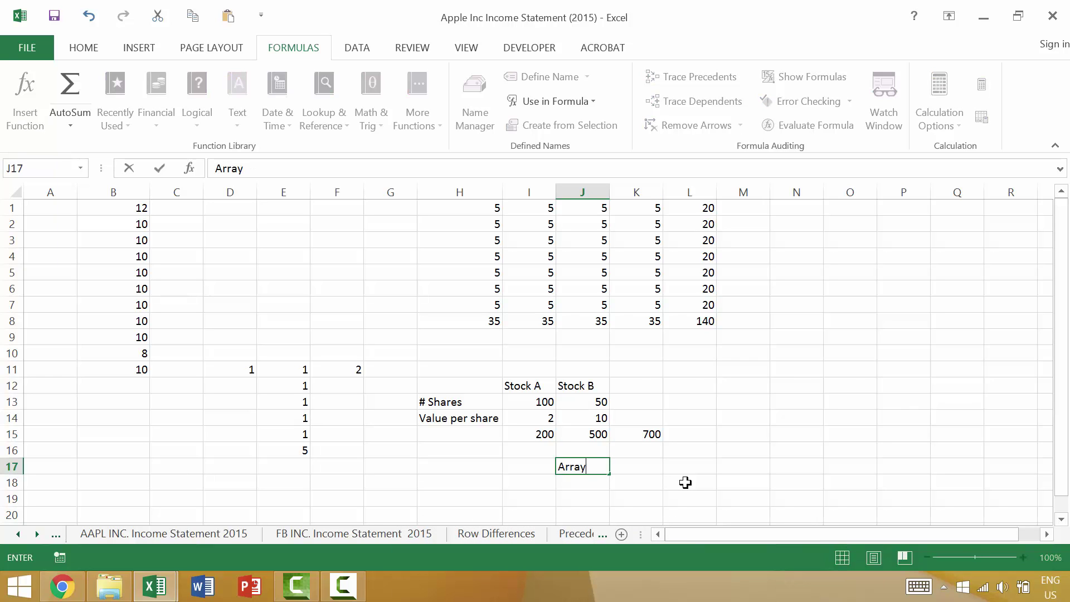
key("Tab")
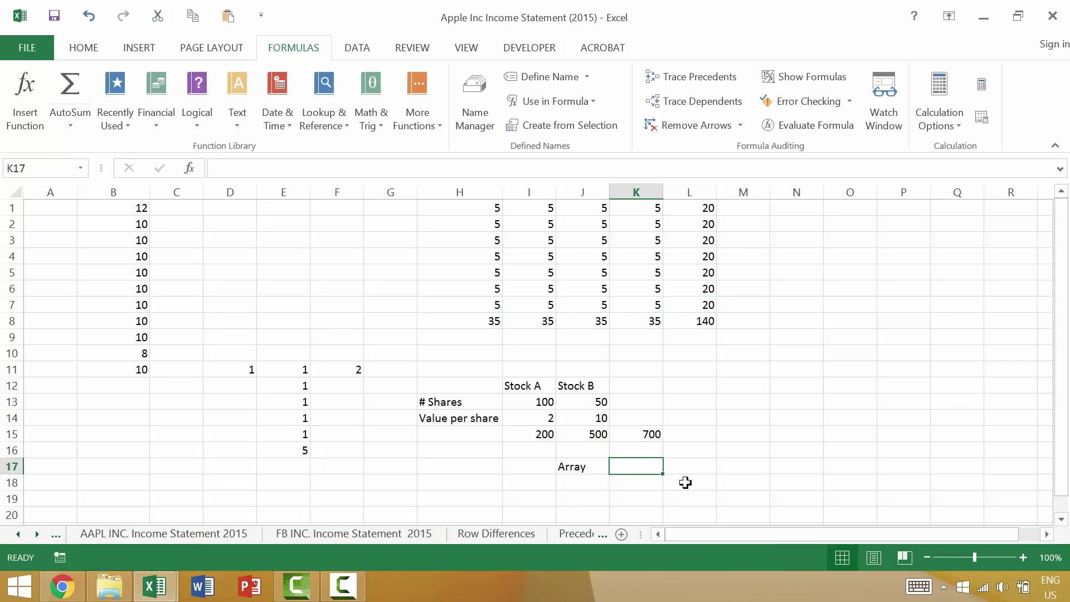
- Enter =SUM(I13:J13*I14:J14) in K17 as an array formula
type("=prod")
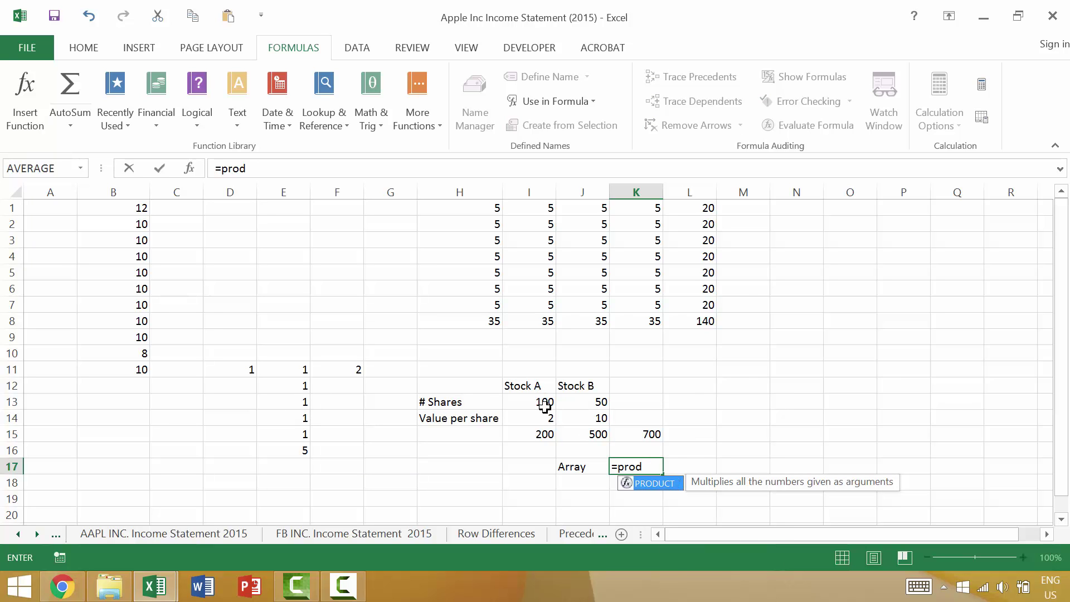
key("BackSpace")
key("BackSpace")
key("BackSpace")
key("BackSpace")
type("sum")
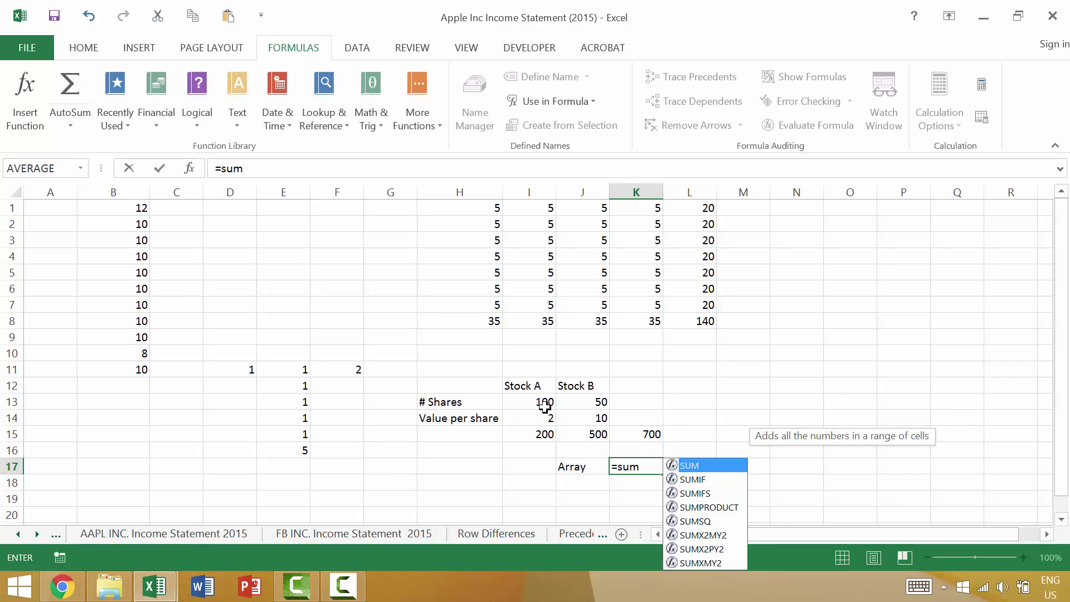
type("(")
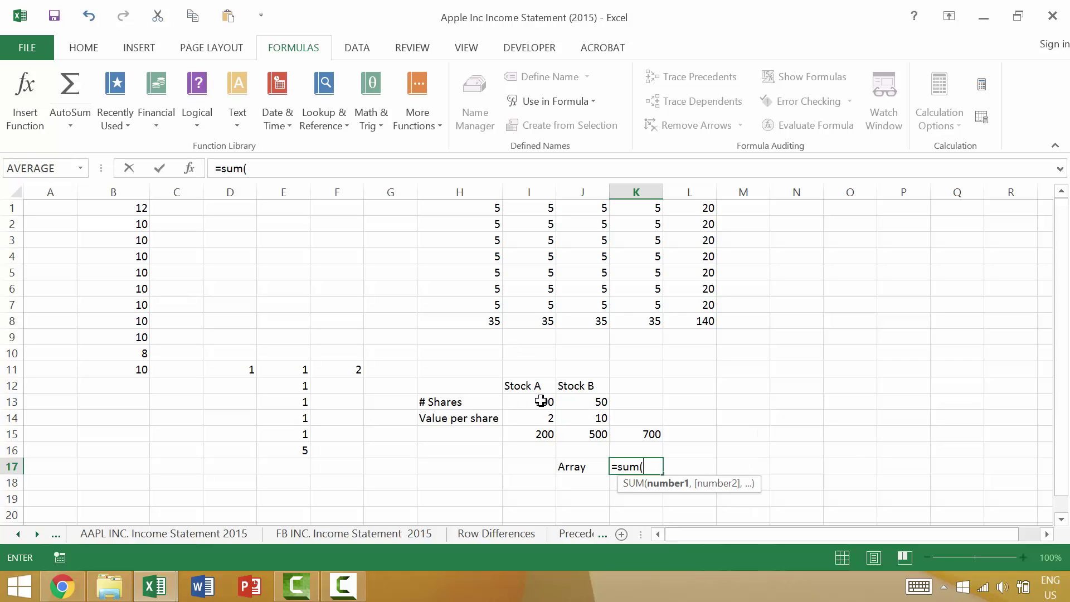
left_click_drag(541, 401, 582, 418)
type("*")
type(")")
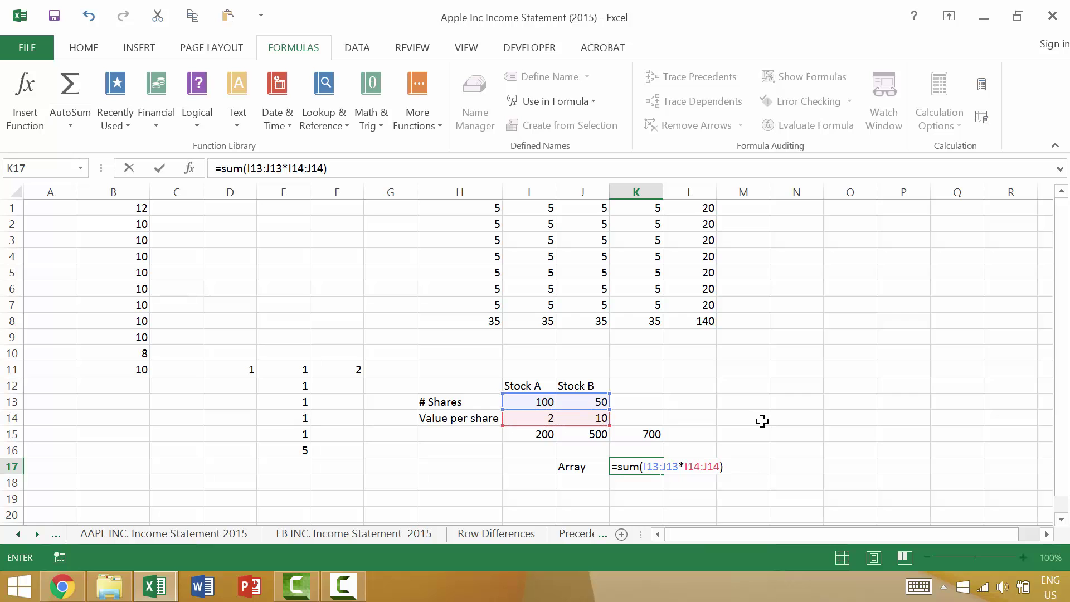
key("ctrl+shift+Return")
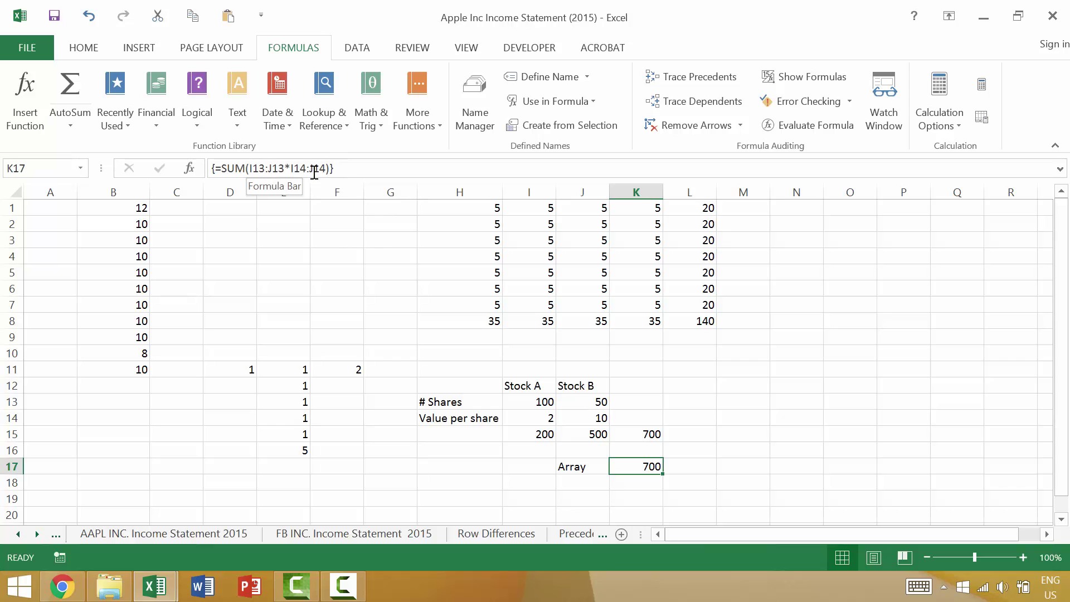
left_click(262, 167)
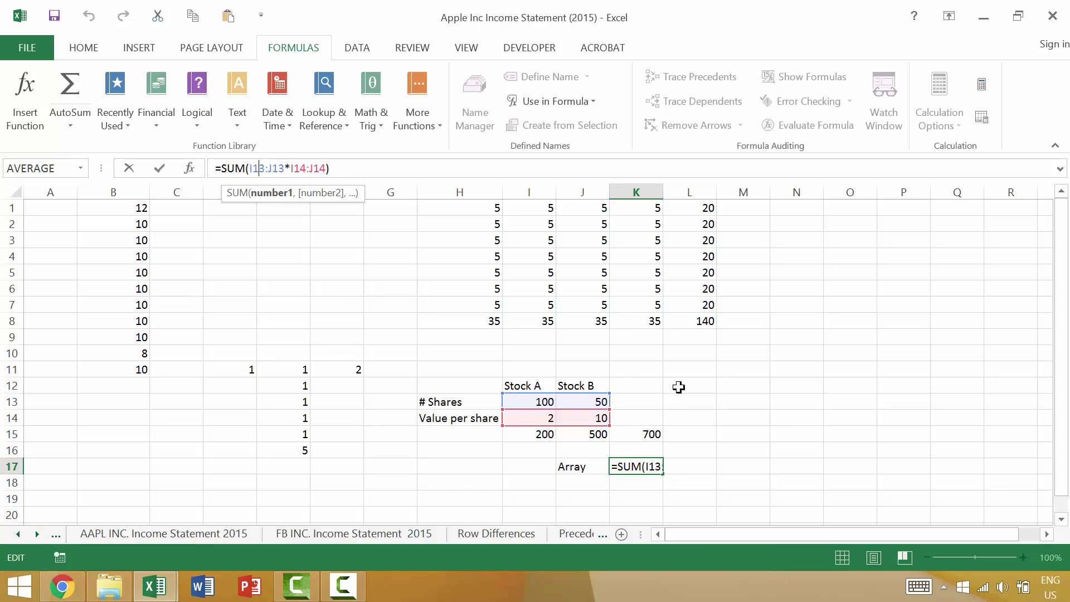
key("ctrl+shift+Return")
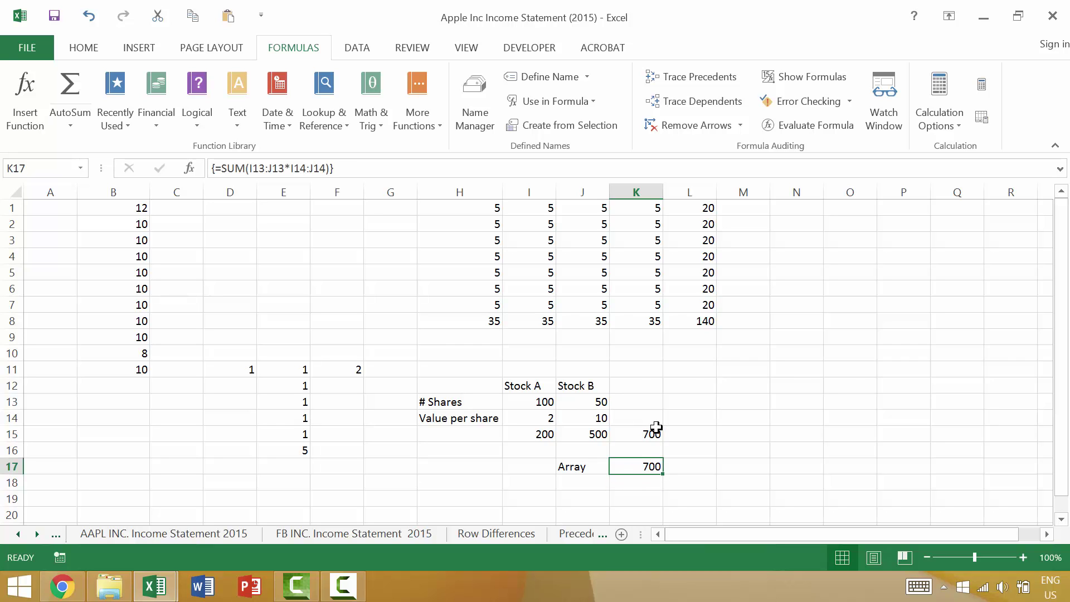
- Re-enter the SUM formula in K17 as an ordinary, non-array formula
key("F2")
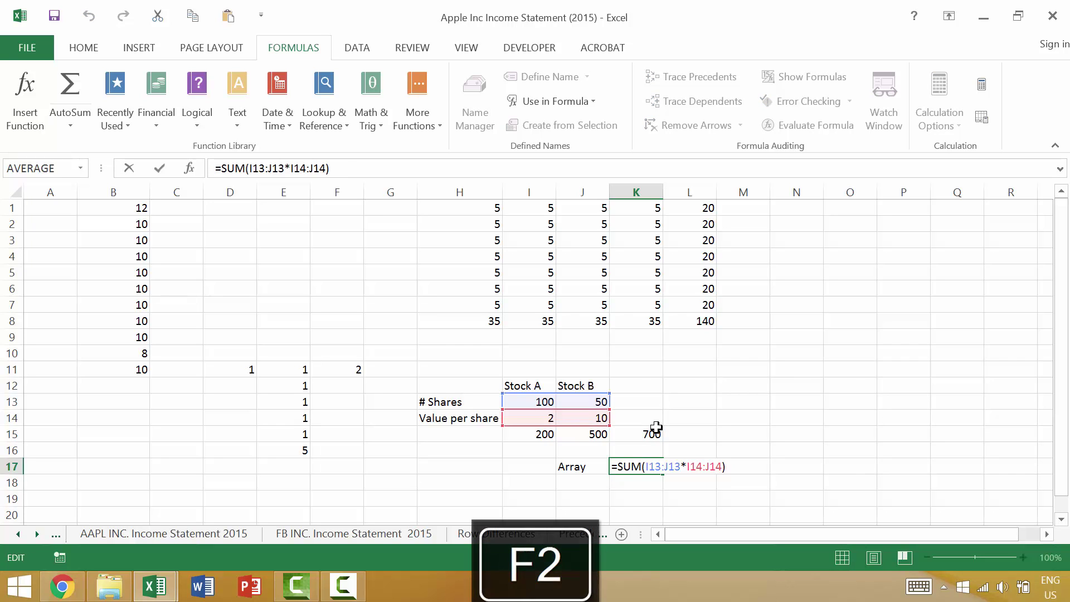
key("Return")
key("Up")
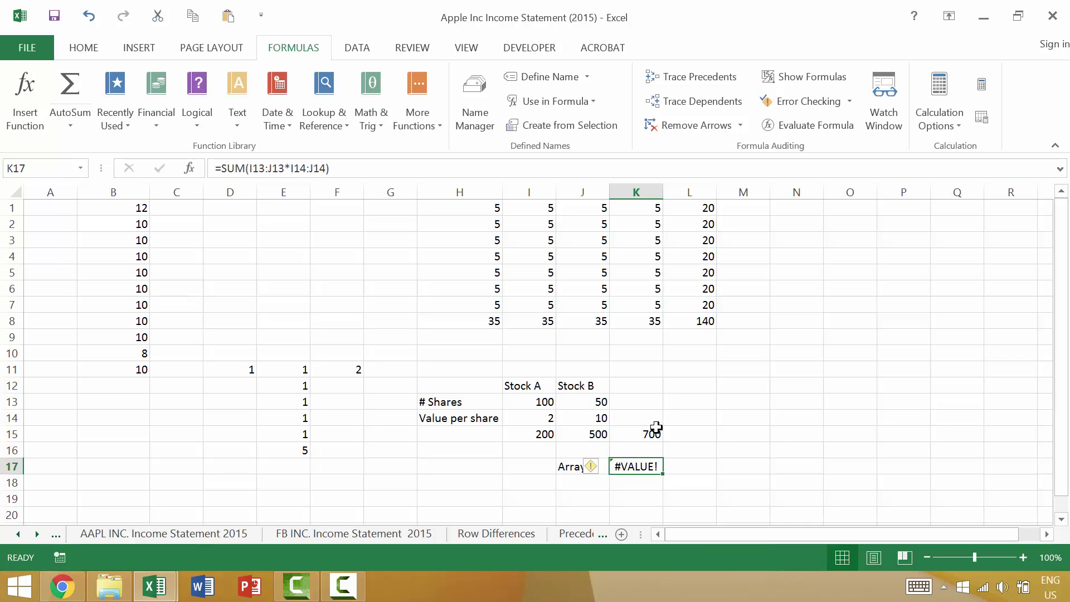
- Convert the formula in K17 back into an array formula
key("Down")
key("Up")
key("ctrl+shift+Return")
key("F2")
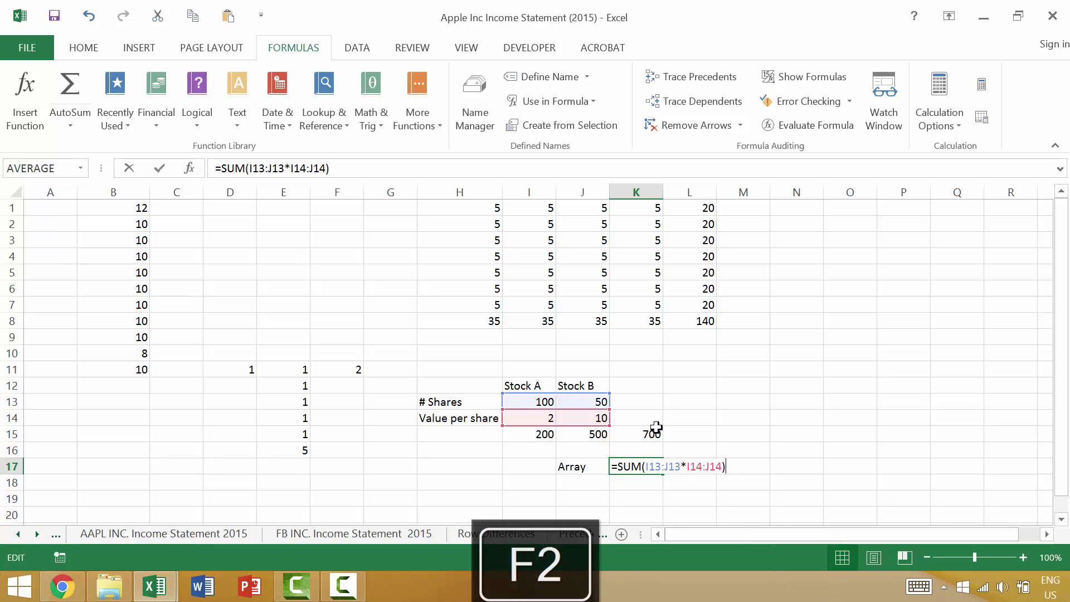
key("ctrl+shift+Return")
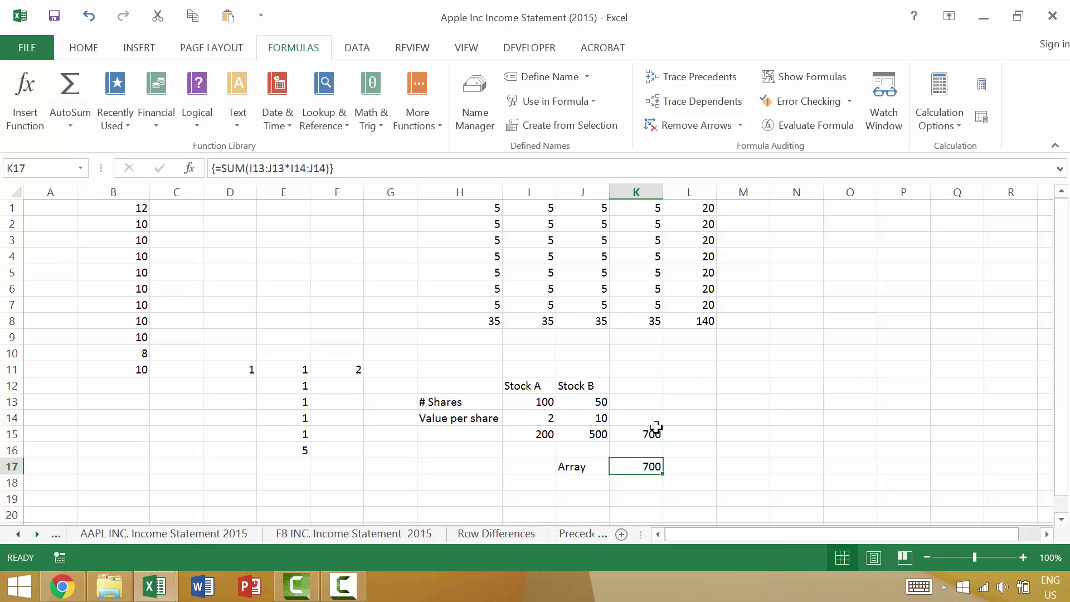
- Select the empty cell M11, to the right of the stock table
key("Left")
key("Left")
key("Down")
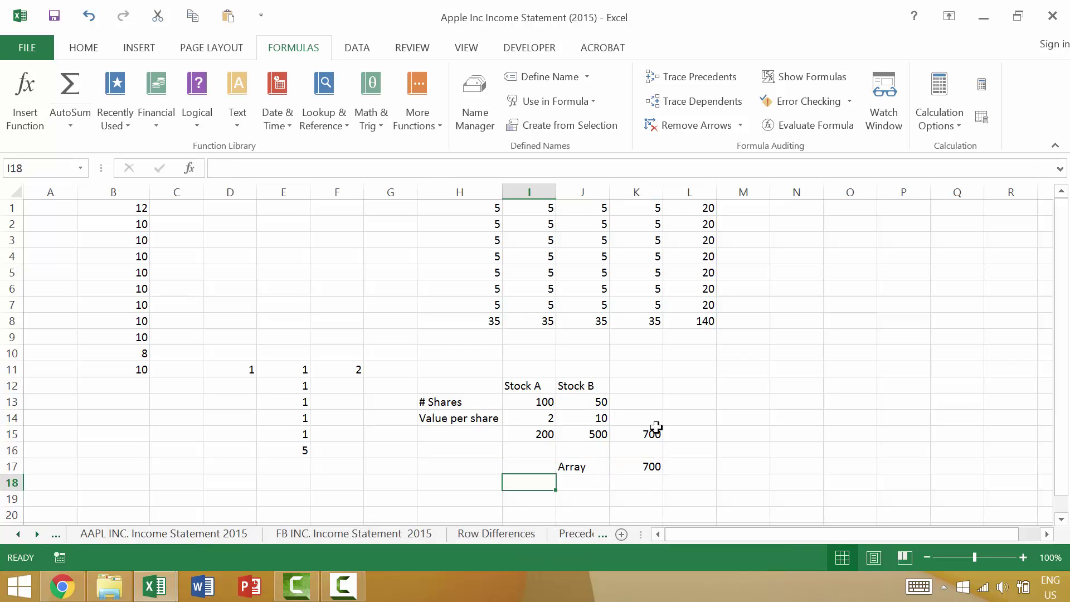
key("Left")
key("Up")
key("Up")
key("Up")
key("Up")
key("Up")
key("Up")
key("Up")
key("Up")
key("Up")
key("Up")
key("Right")
key("Right")
key("Right")
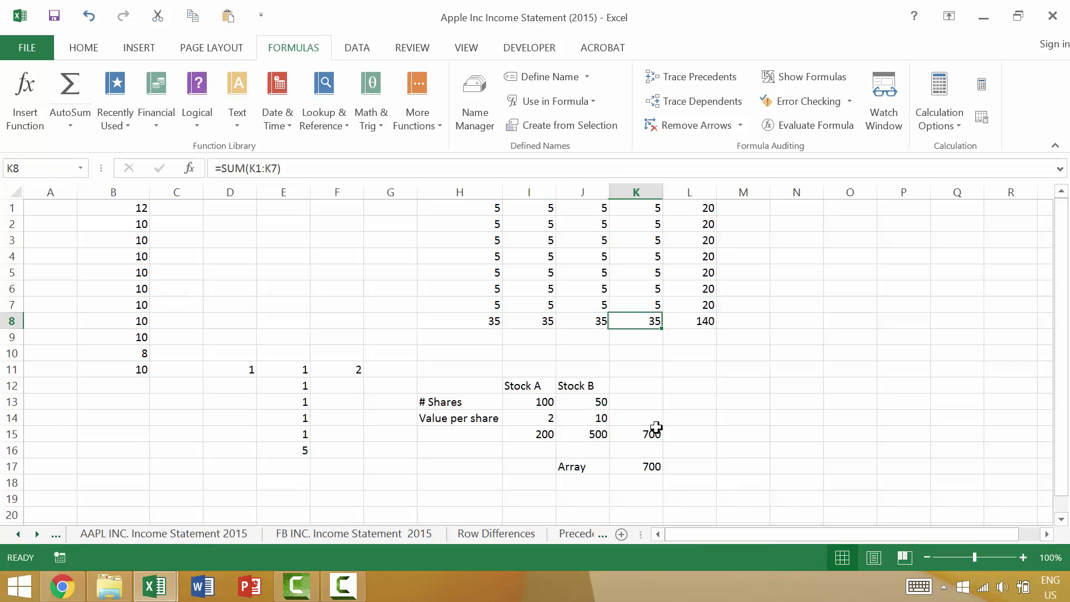
key("Down")
key("Down")
key("Down")
key("Right")
key("Right")
type("=r")
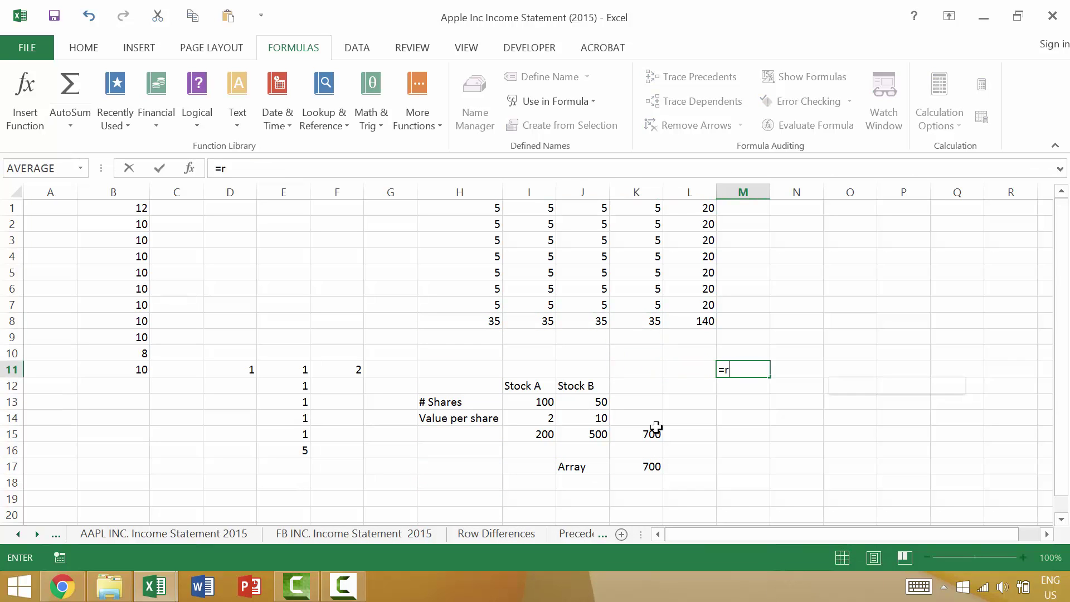
type("and")
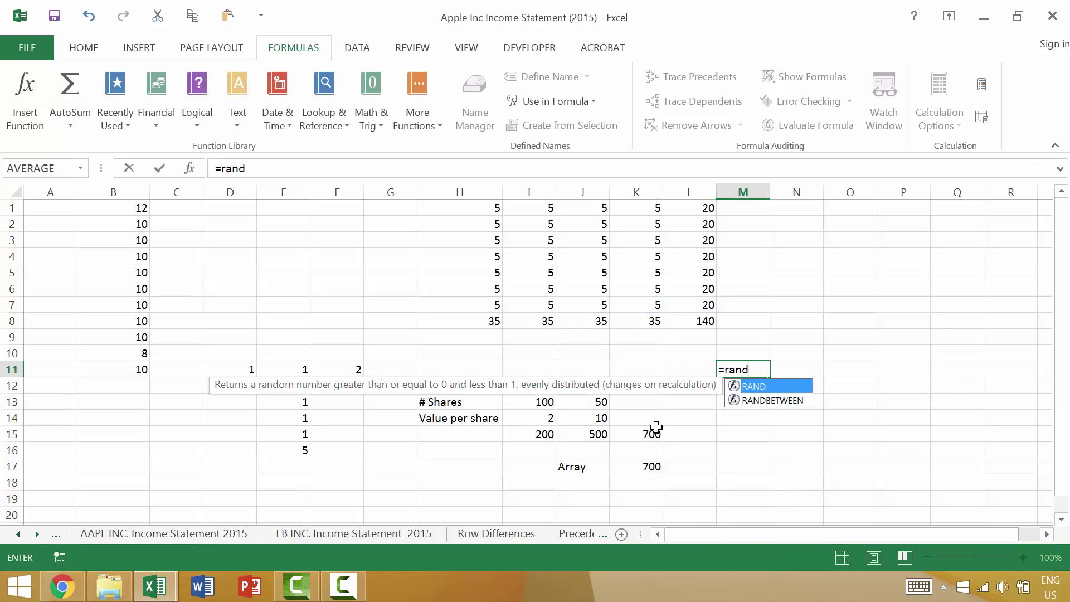
key("Escape")
key("BackSpace")
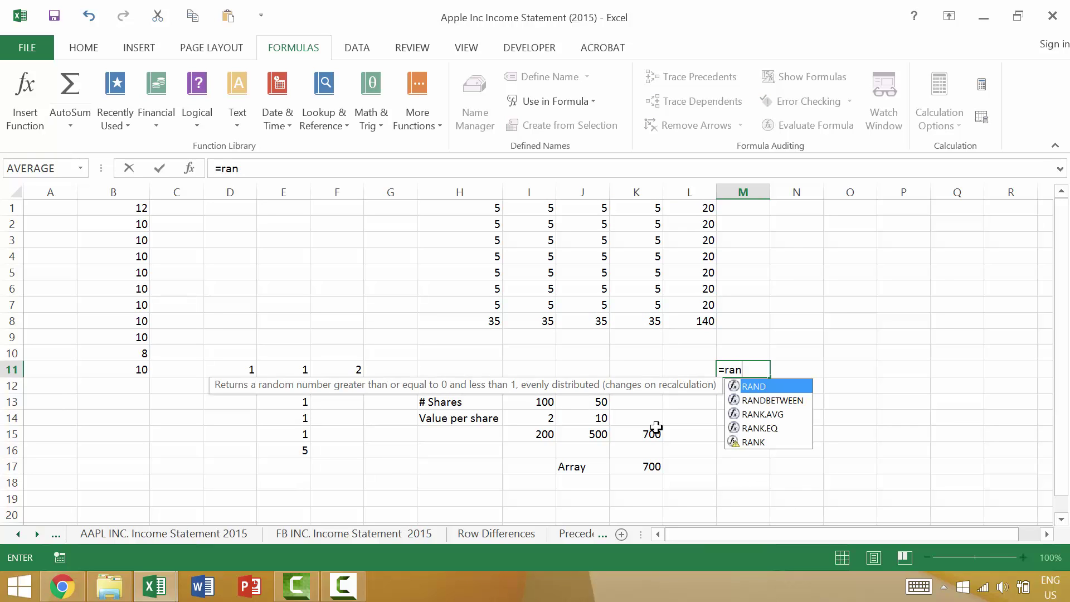
key("Escape")
- Fill the range M11:M15 with the formula =RAND() in a single entry
key("shift+Down")
key("shift+Down")
key("shift+Down")
key("shift+Down")
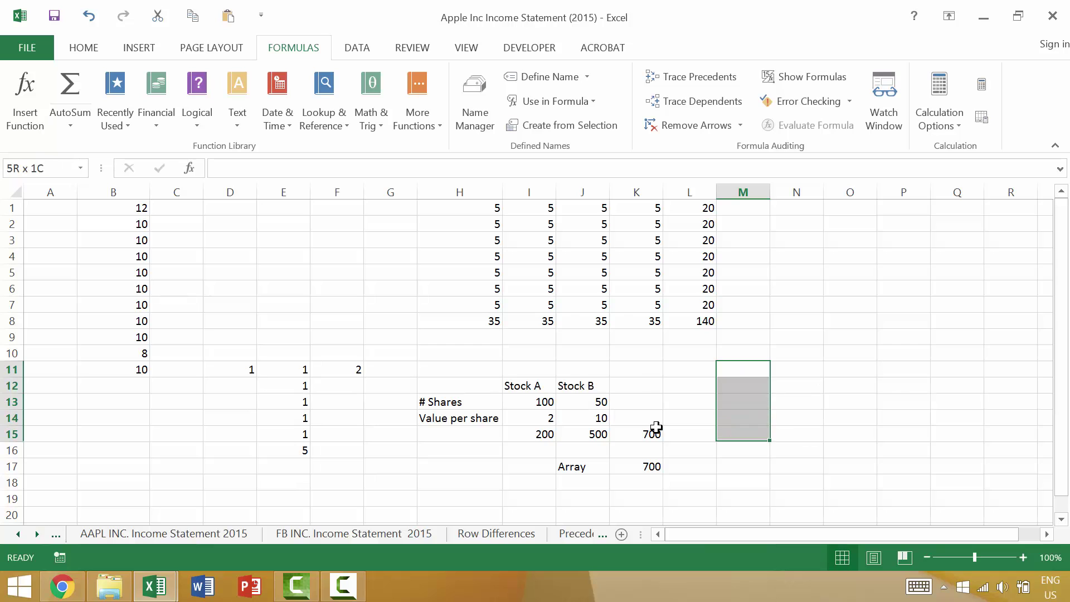
type("=rand")
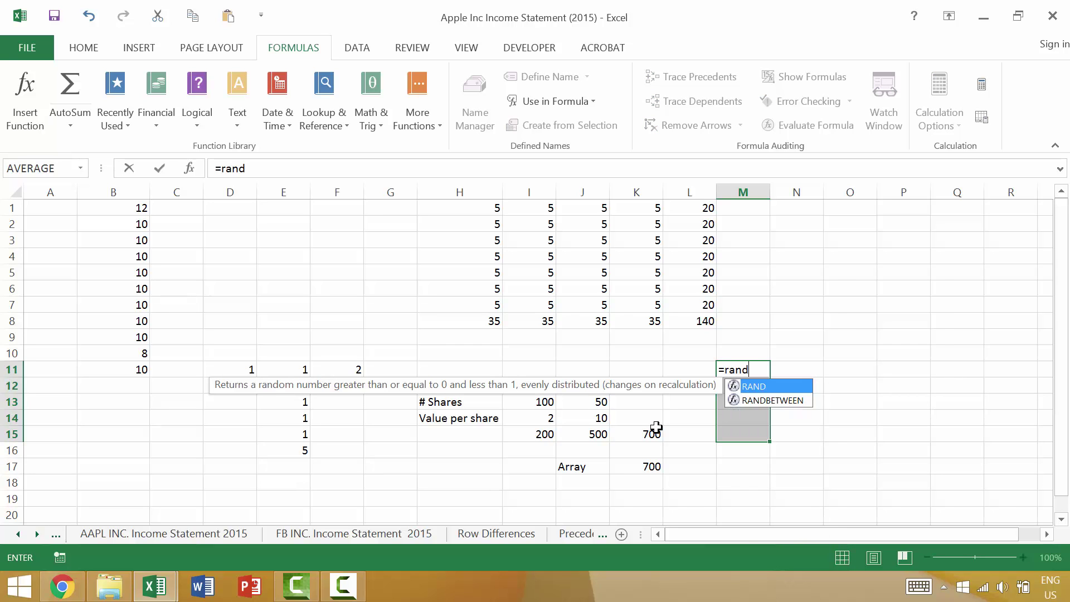
type("()")
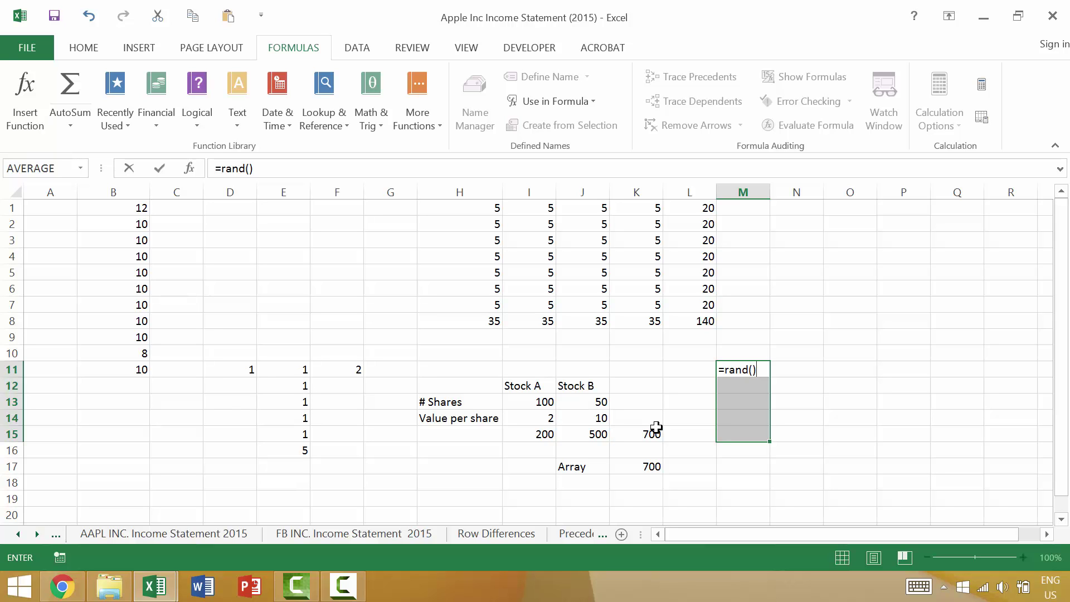
key("ctrl+Return")
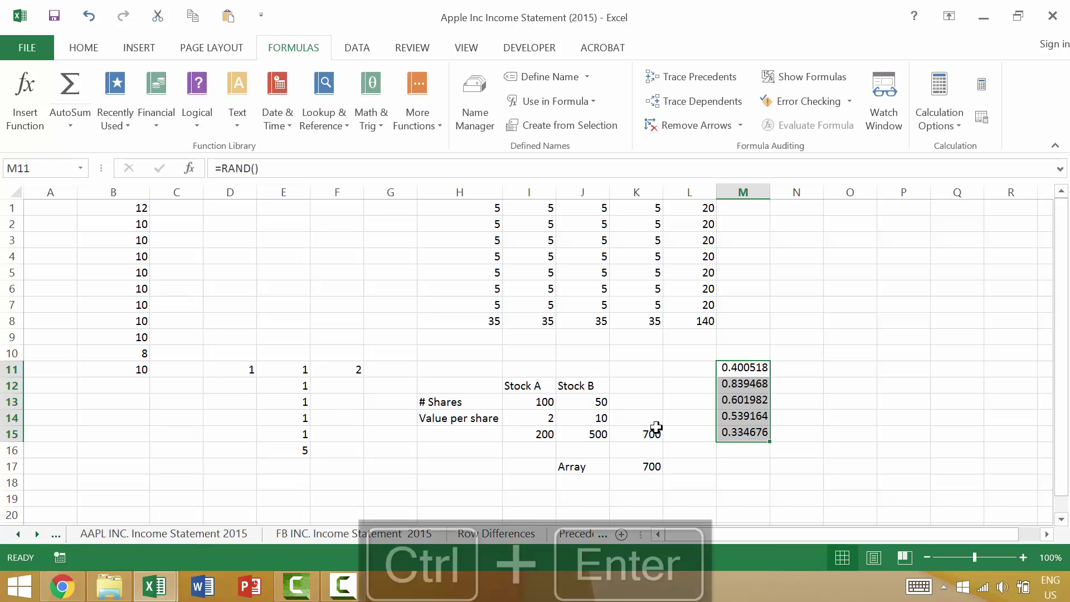
- Move to N11 and recalculate three times to refresh the random numbers in M11:M15
key("Right")
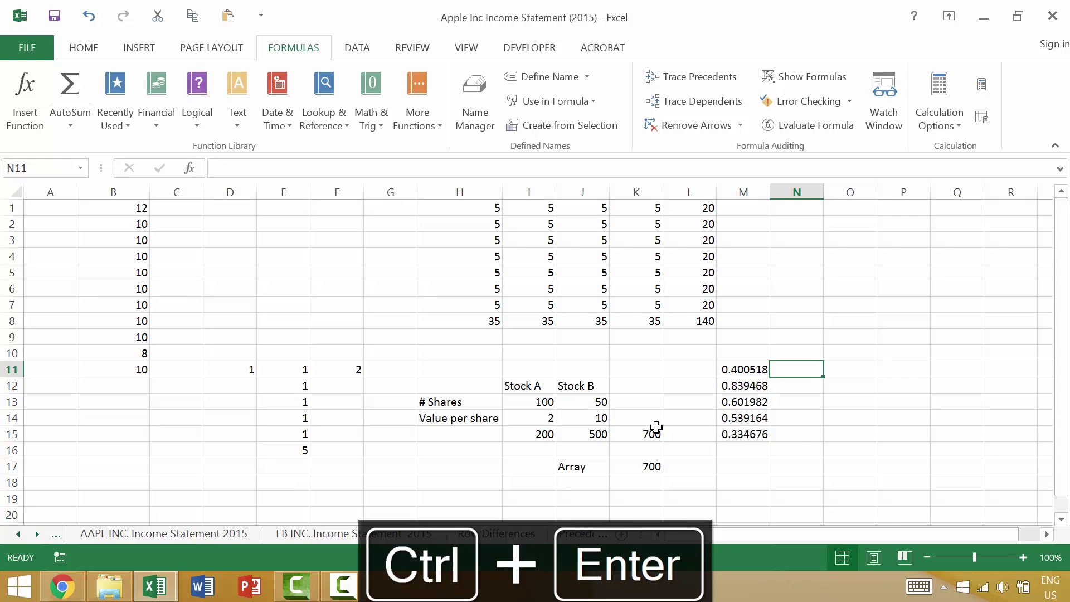
key("F9")
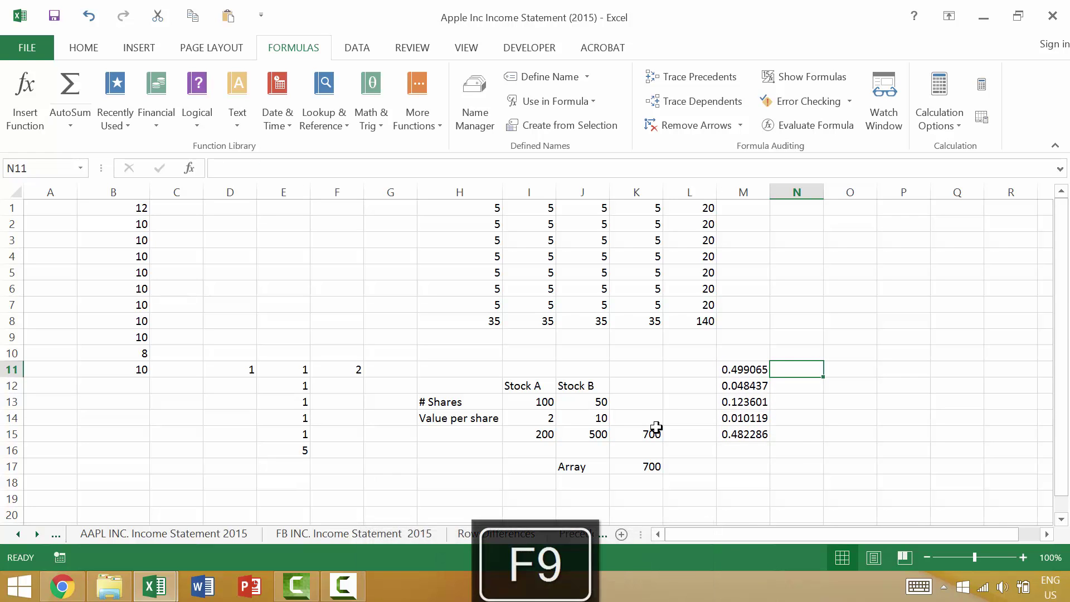
key("F9")
key("F9")
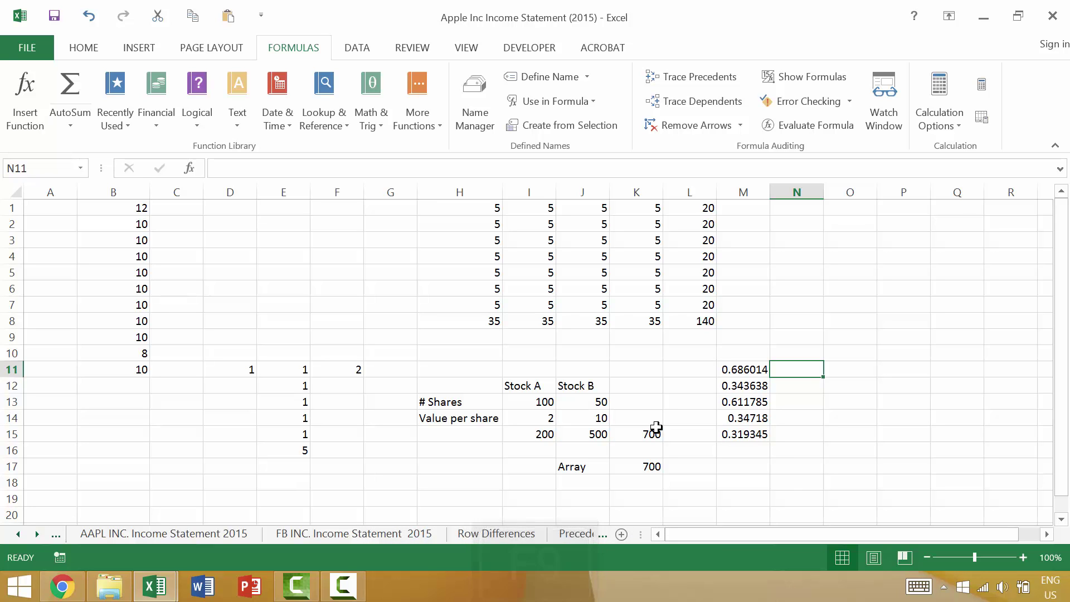
- Minimize the Apple Inc Income Statement (2015) workbook window
key("ctrl+shift+F9")
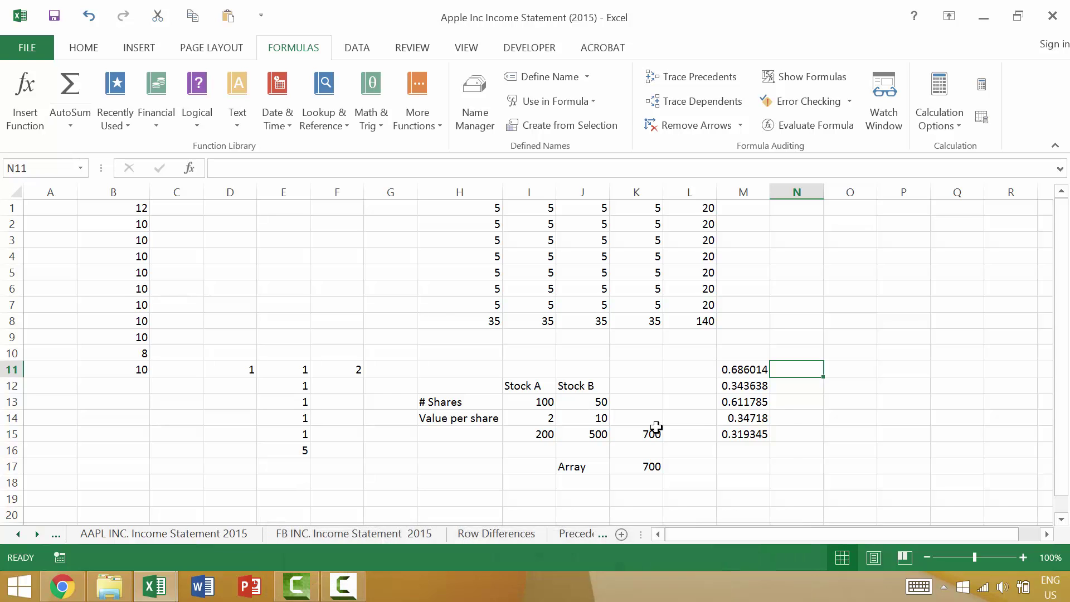
key("ctrl+F9")
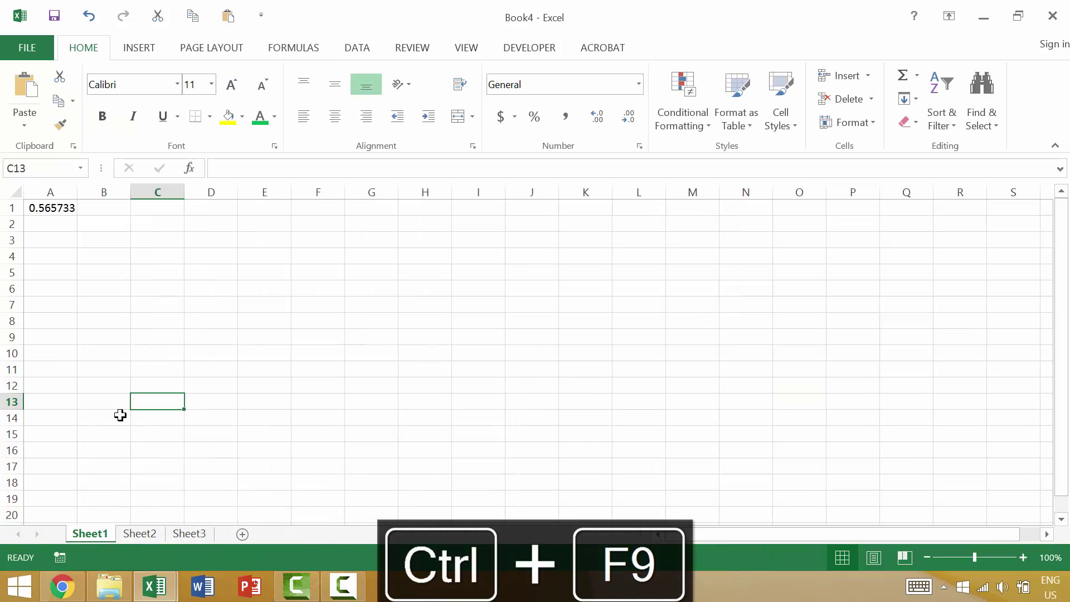
- Switch back to the Apple Inc Income Statement (2015) workbook and recalculate only the active worksheet eight times
left_click(155, 585)
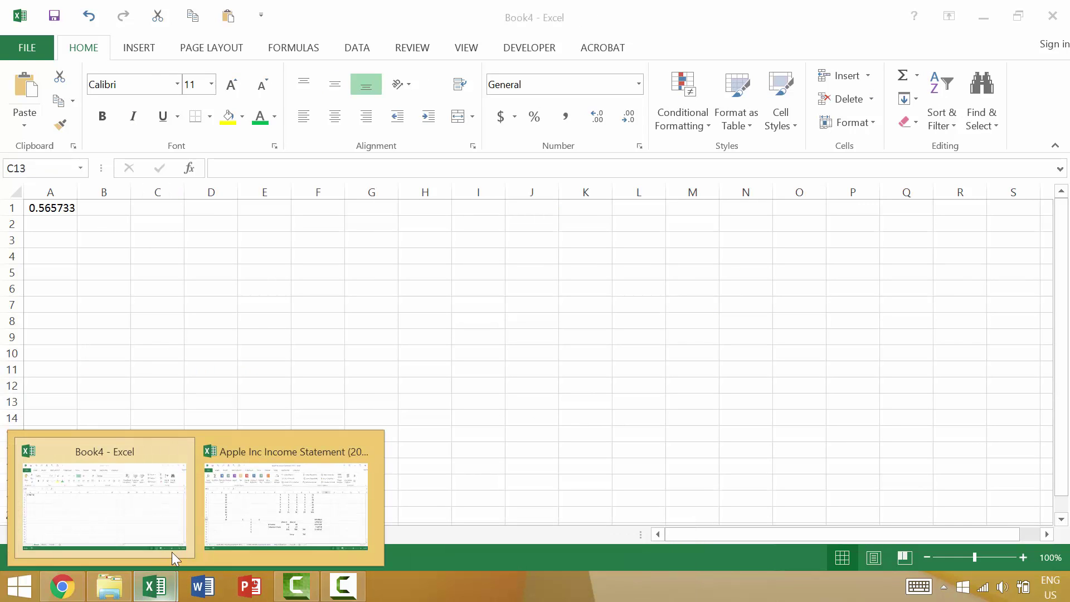
left_click(258, 516)
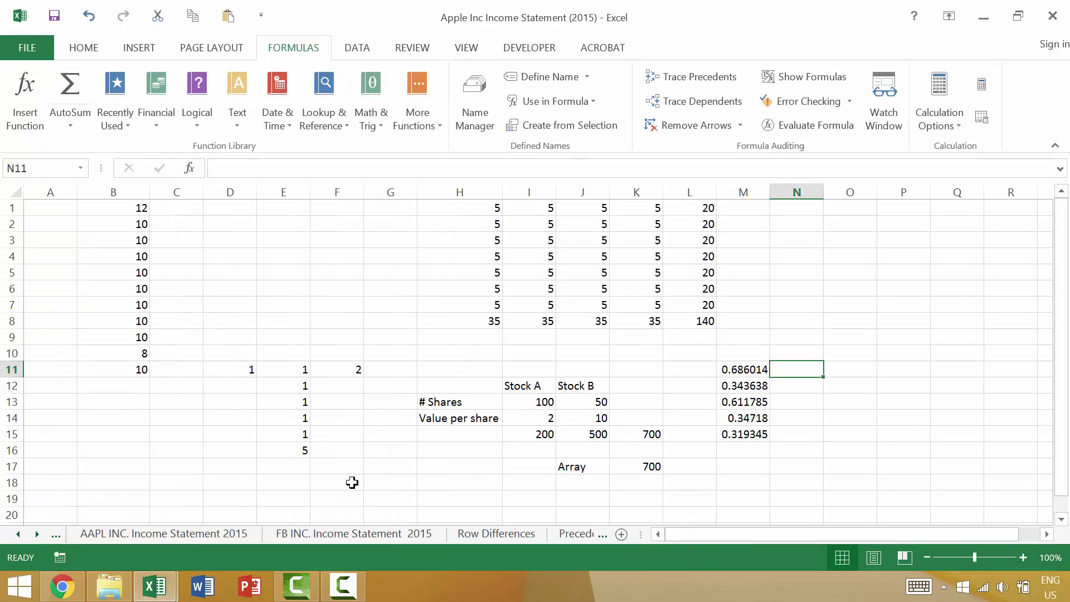
key("shift+F9")
key("shift+F9")
key("shift+F9")
key("shift+F9")
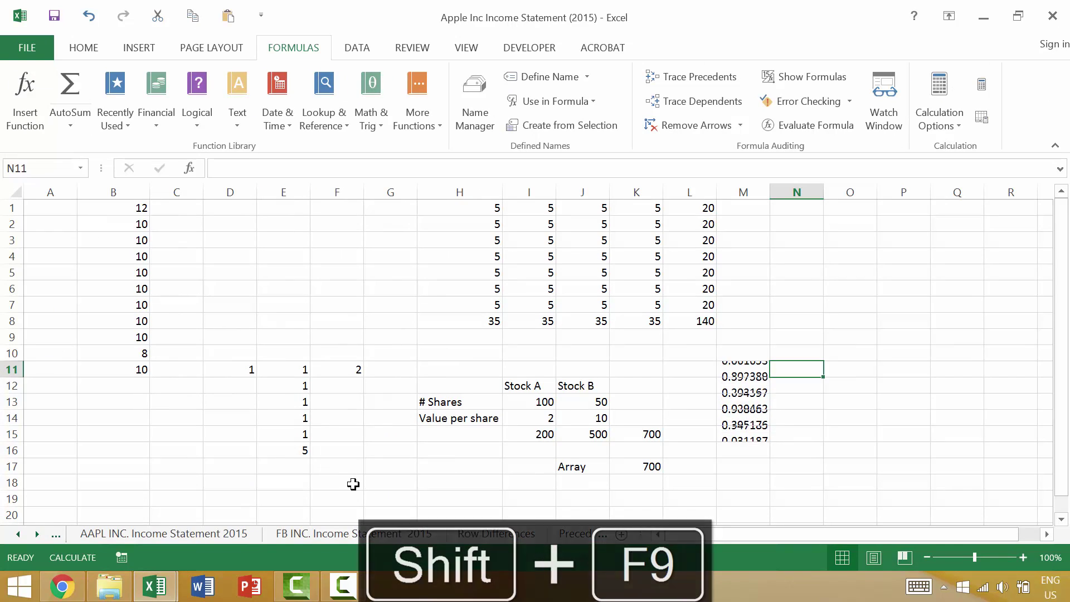
key("shift+F9")
key("shift+F9")
key("shift+F9")
key("shift+F9")
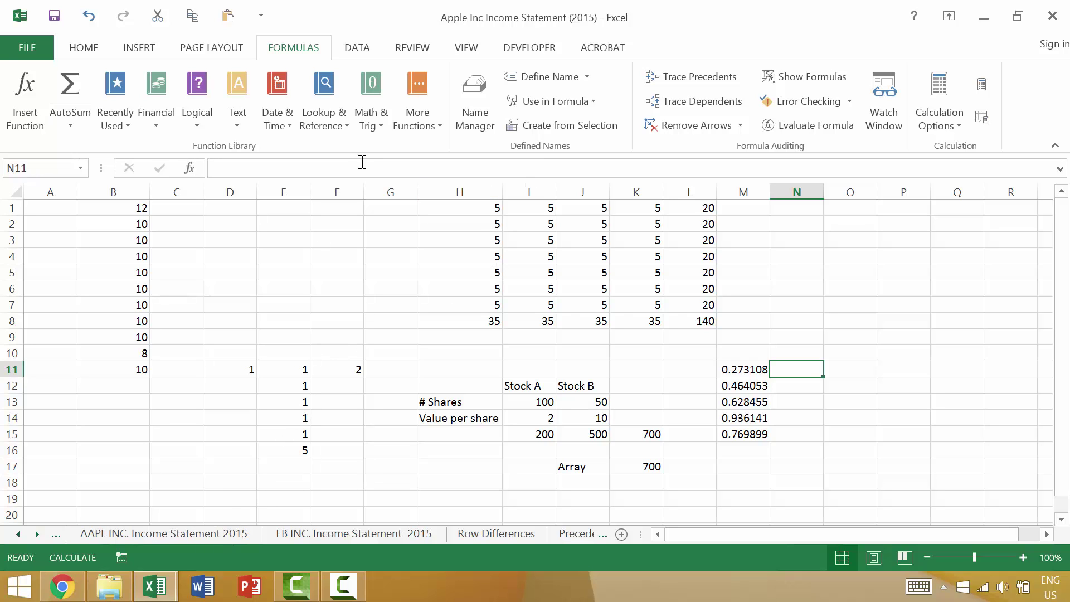
- Expand the formula bar to multiple lines, collapse it again, and select the empty cell P16
left_click(379, 168)
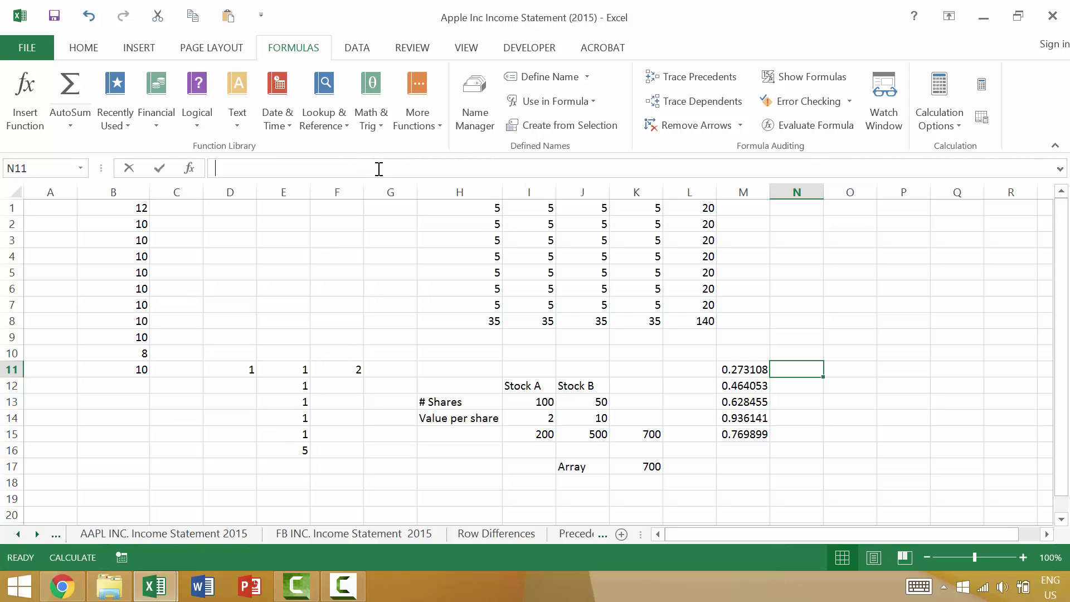
left_click(1060, 169)
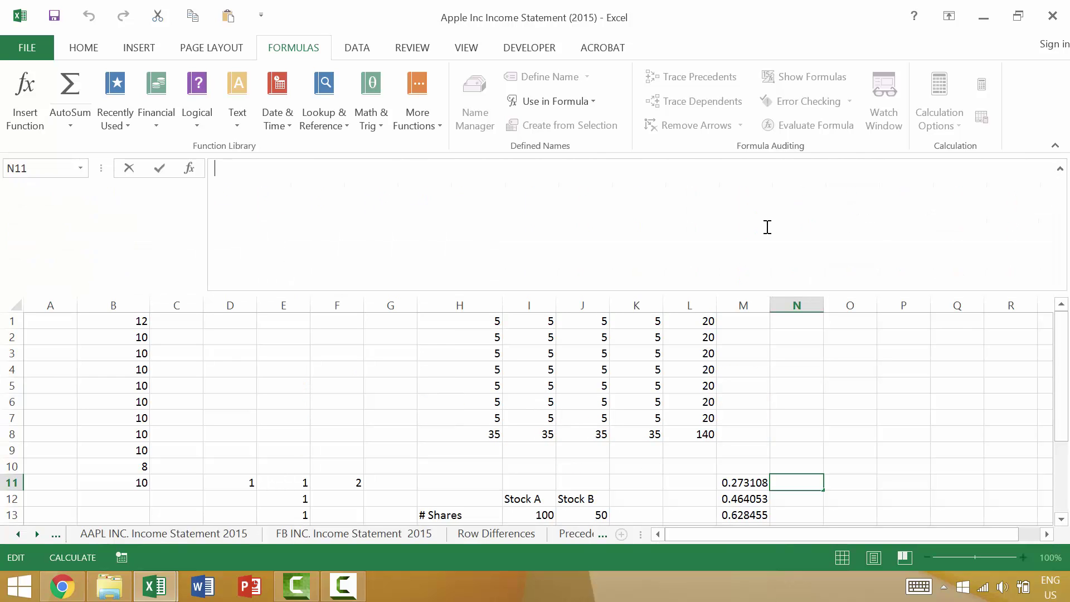
key("Escape")
left_click(585, 425)
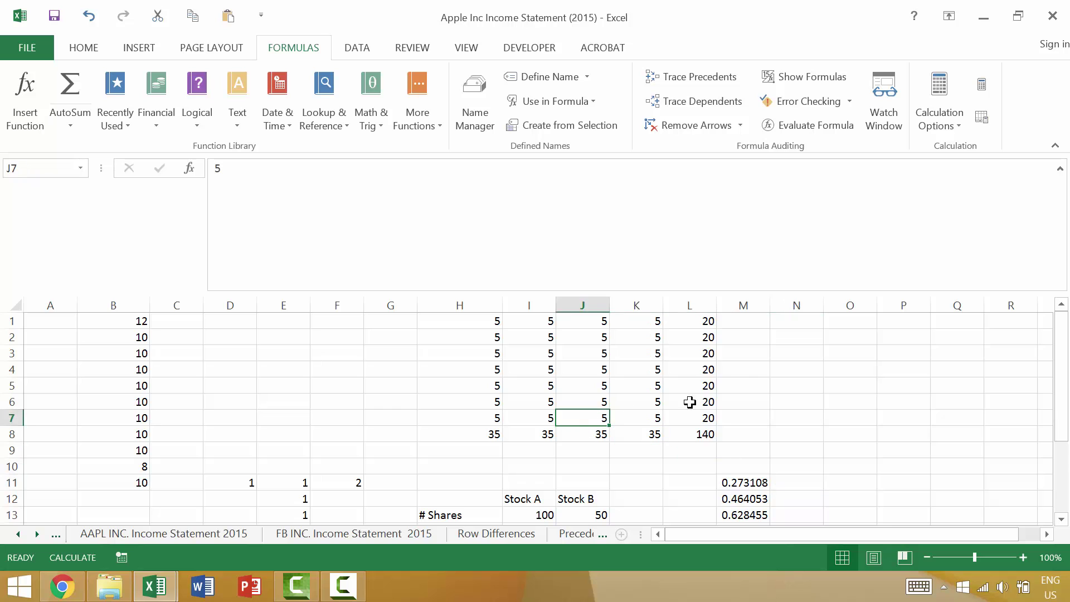
left_click(1060, 168)
left_click(894, 449)
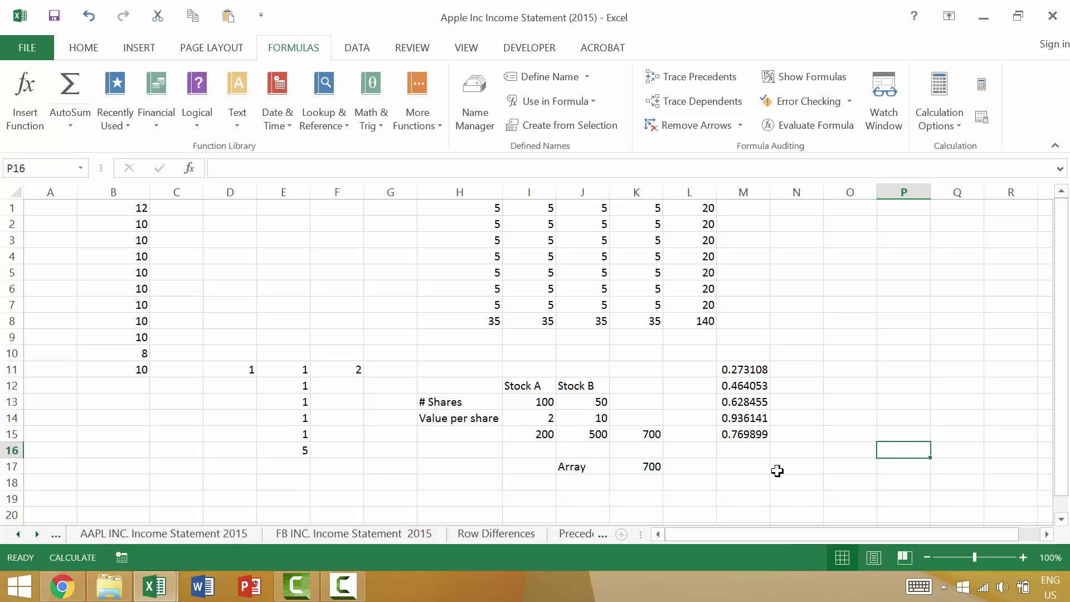
- Toggle the formula bar between expanded and collapsed height repeatedly, ending with it collapsed
key("ctrl+shift+u")
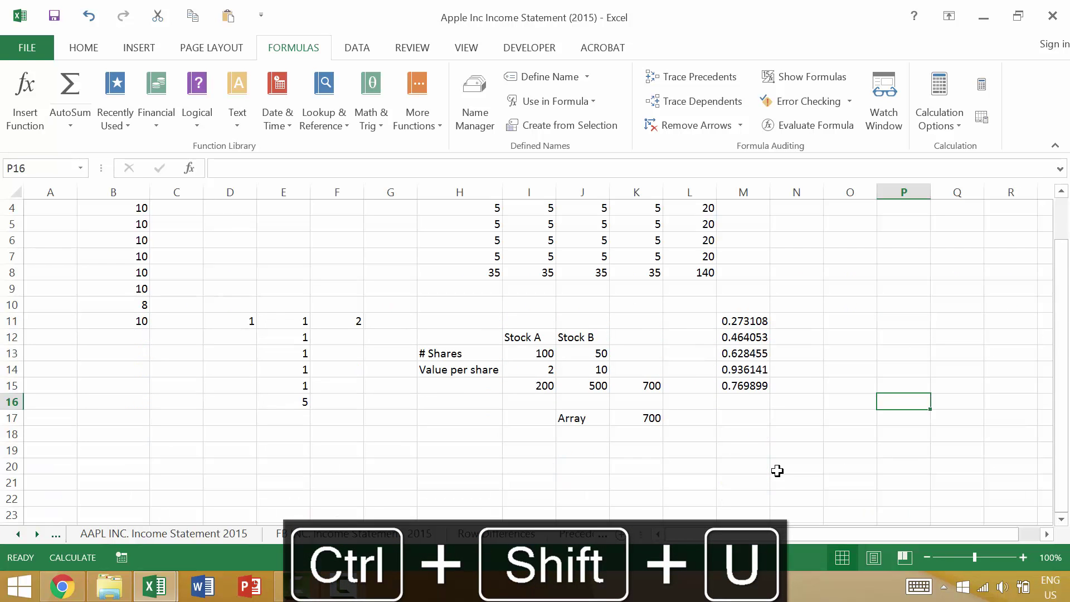
key("ctrl+shift+u")
key("ctrl+shift+u")
key("ctrl+shift+u")
key("ctrl+shift+u")
key("ctrl+shift+u")
key("ctrl+shift+u")
key("ctrl+shift+u")
key("ctrl+shift+u")
key("ctrl+shift+u")
key("ctrl+shift+u")
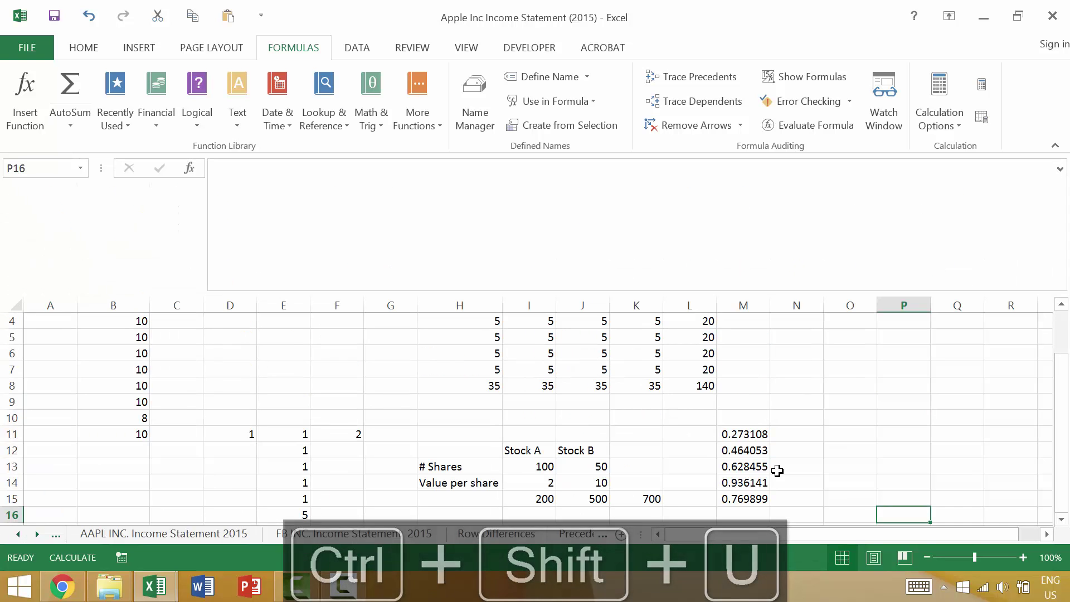
key("ctrl+shift+u")
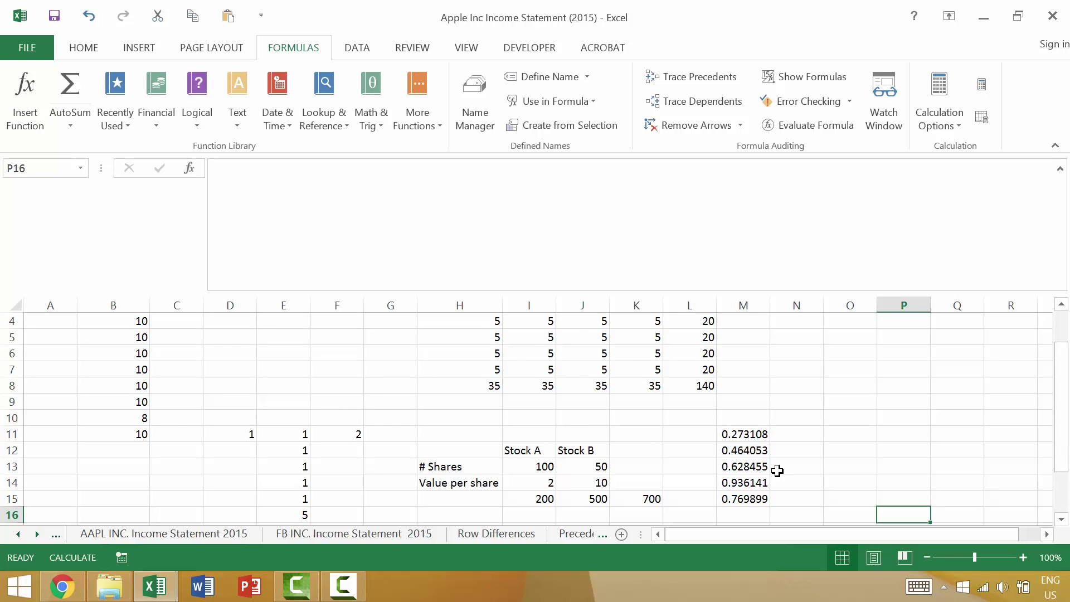
key("ctrl+shift+u")
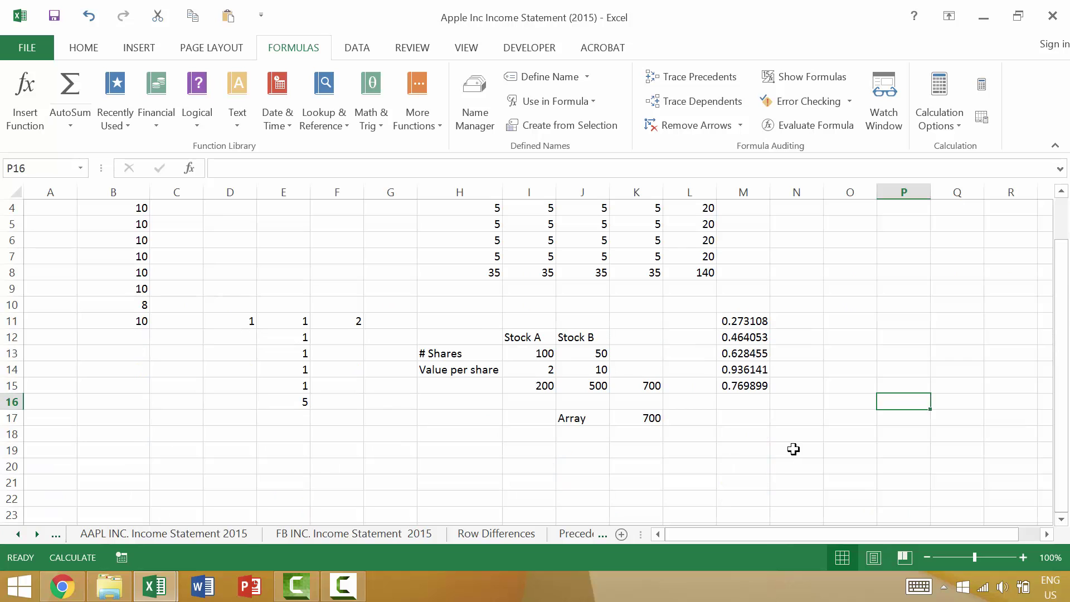
- Enter a SUM formula over the random numbers M11:M15 in cell P16, editing in the formula bar
key("F2")
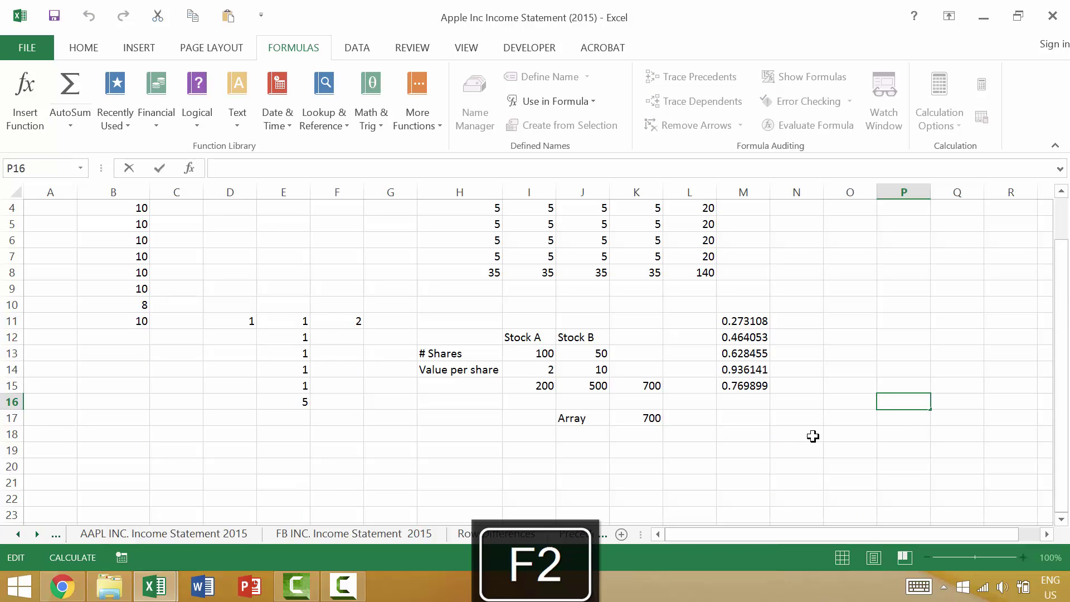
key("ctrl+a")
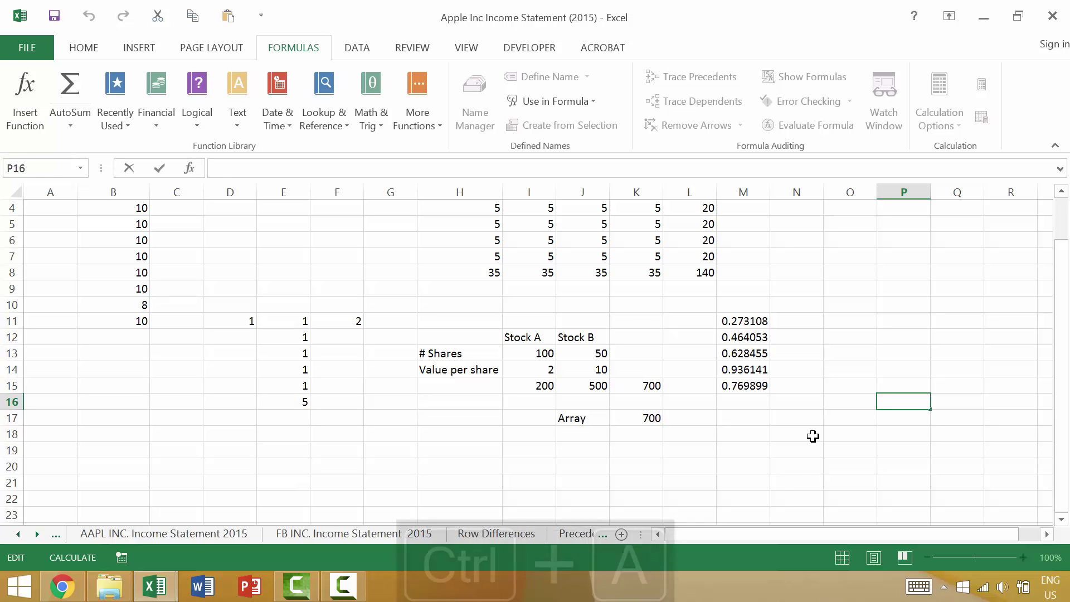
type("=")
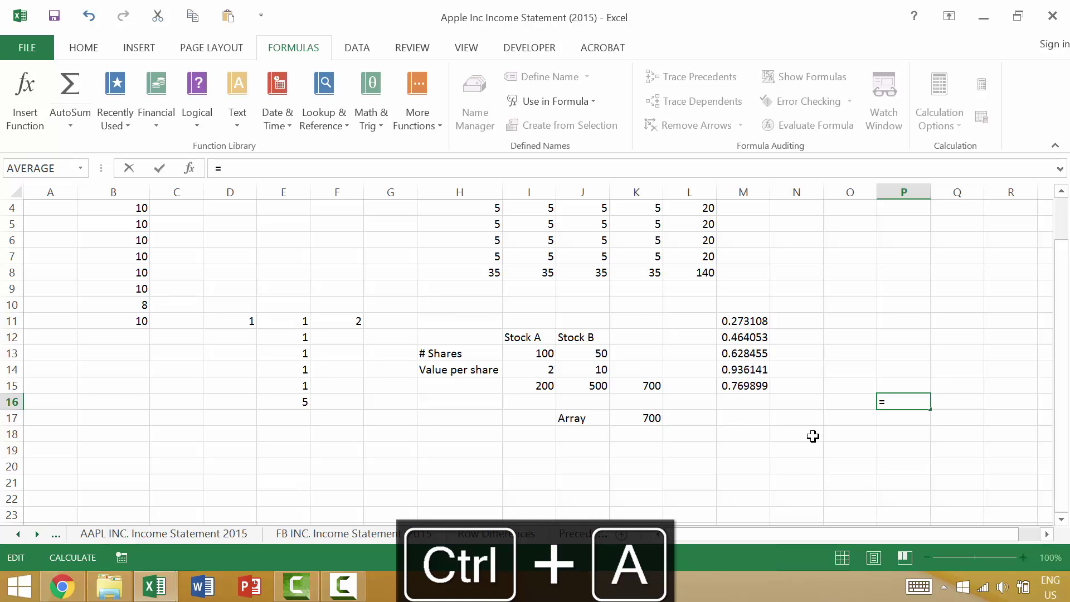
type("sum")
key("Tab")
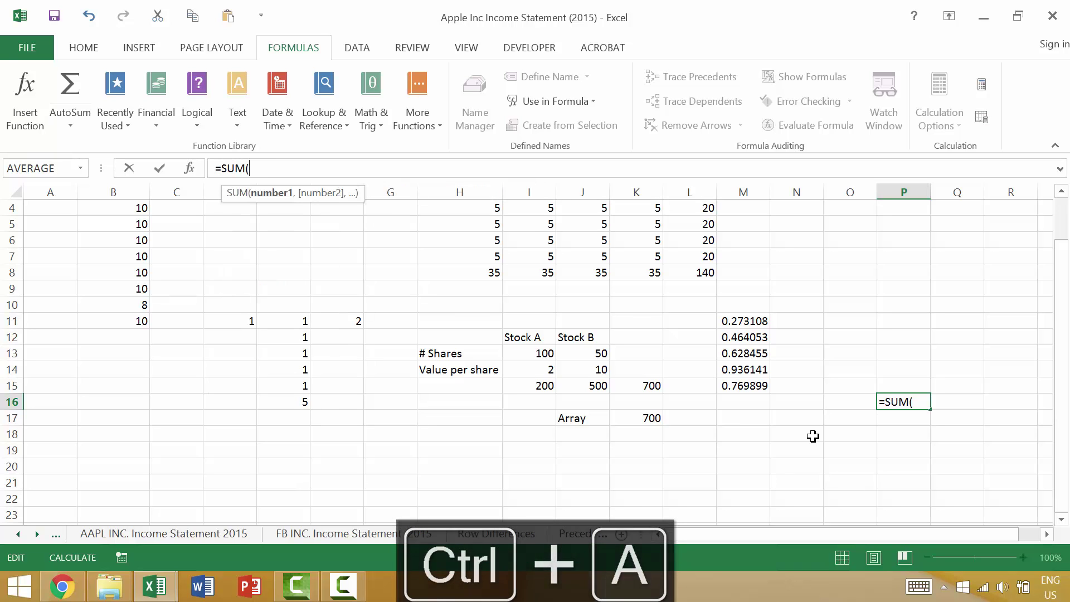
left_click_drag(755, 321, 747, 385)
key("Return")
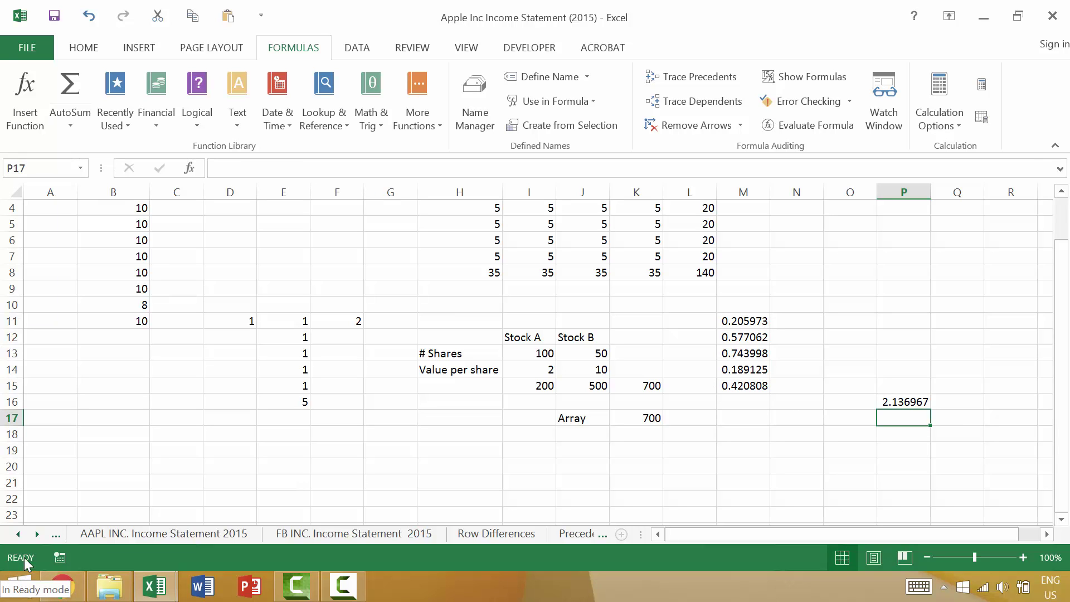
key("ctrl+a")
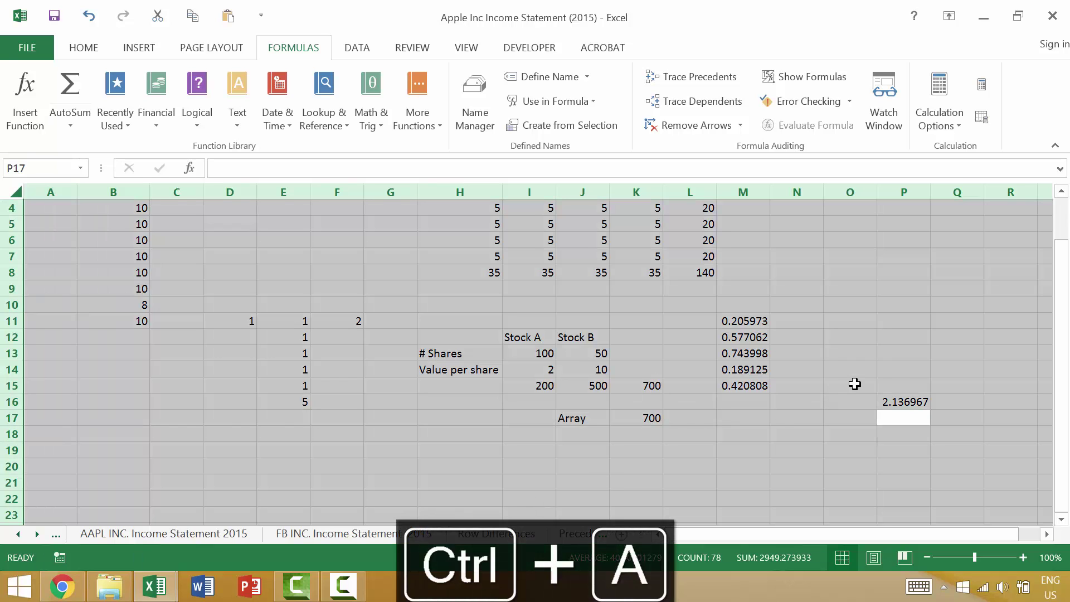
left_click(868, 417)
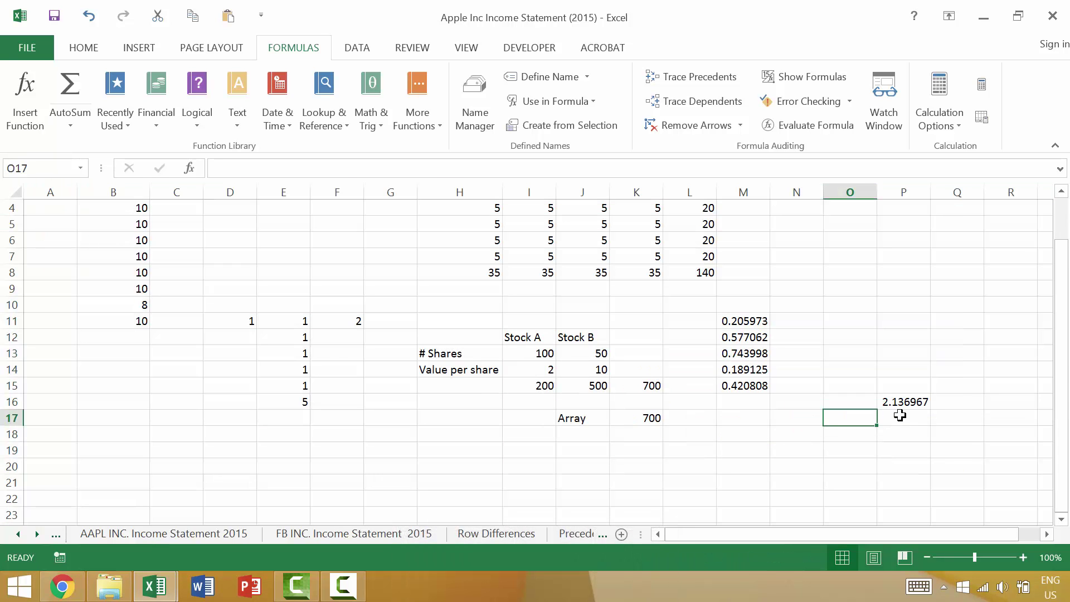
left_click(898, 416)
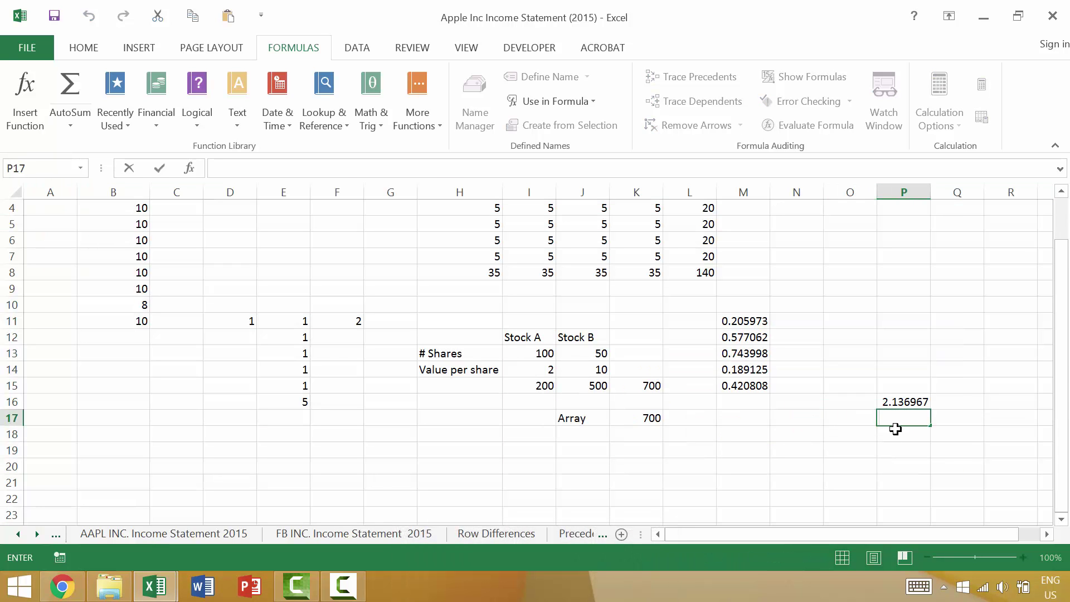
key("Escape")
key("F2")
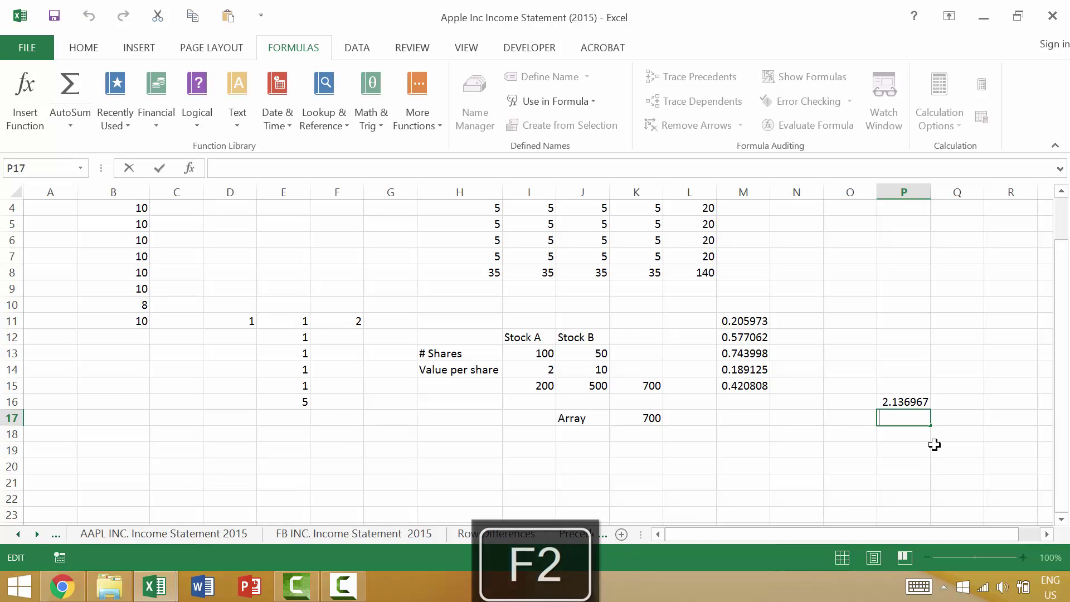
type("=")
key("ctrl+a")
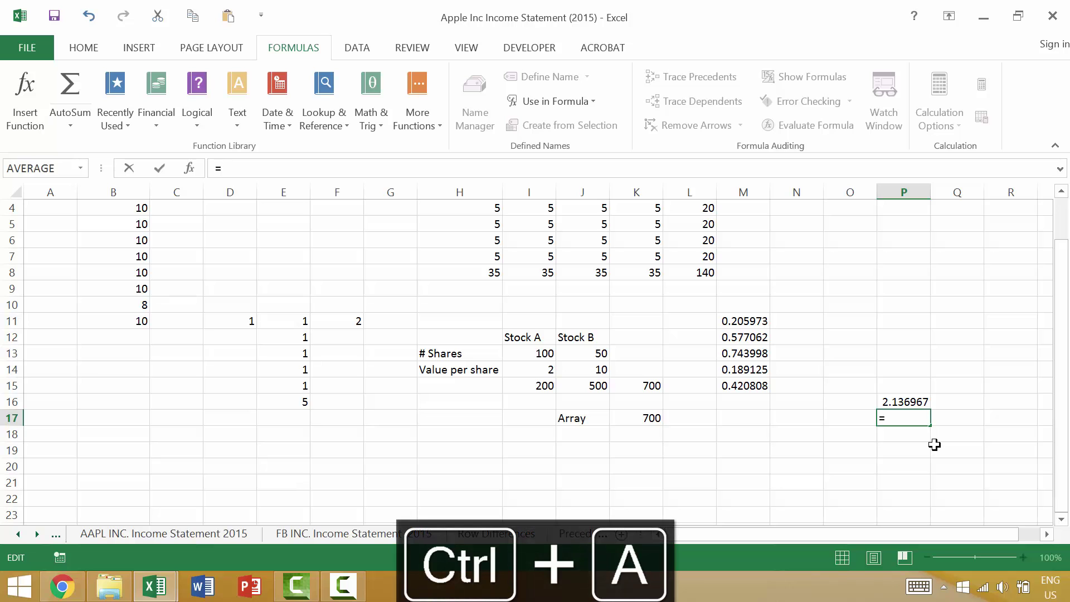
key("Escape")
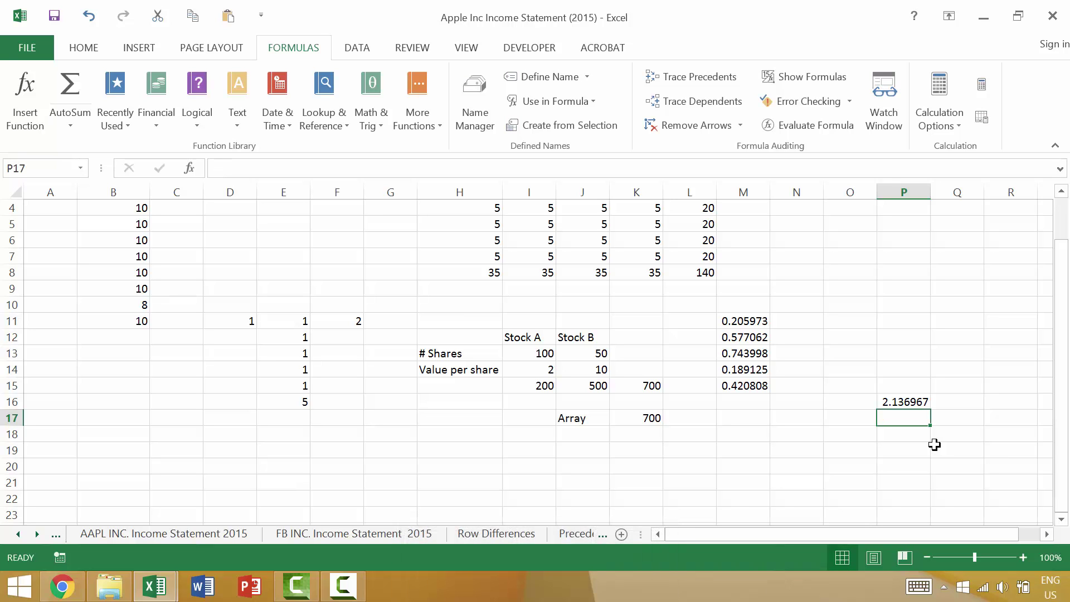
key("F2")
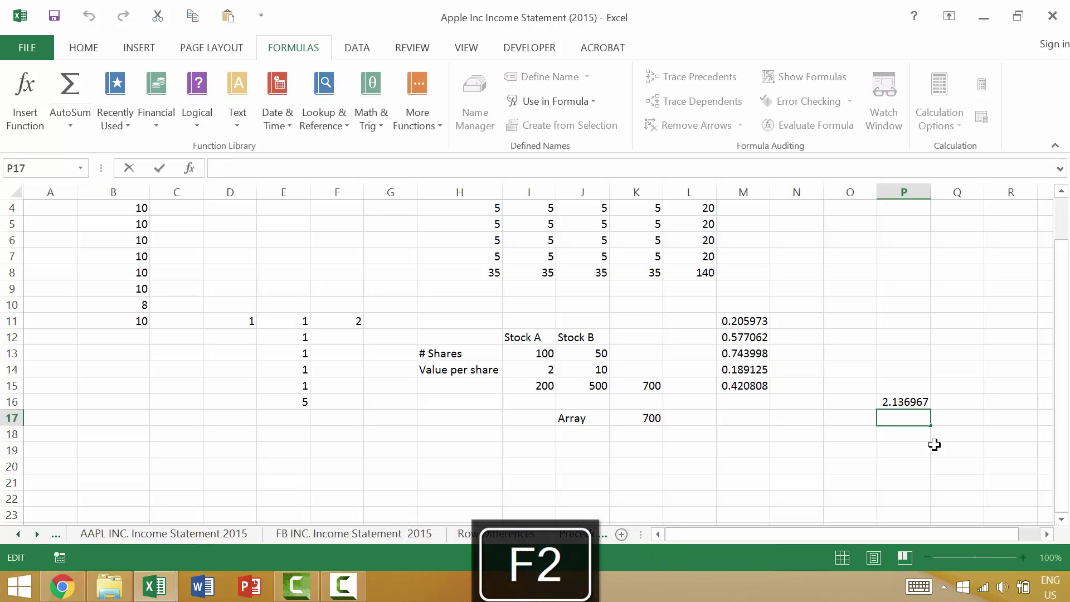
type("=")
key("Escape")
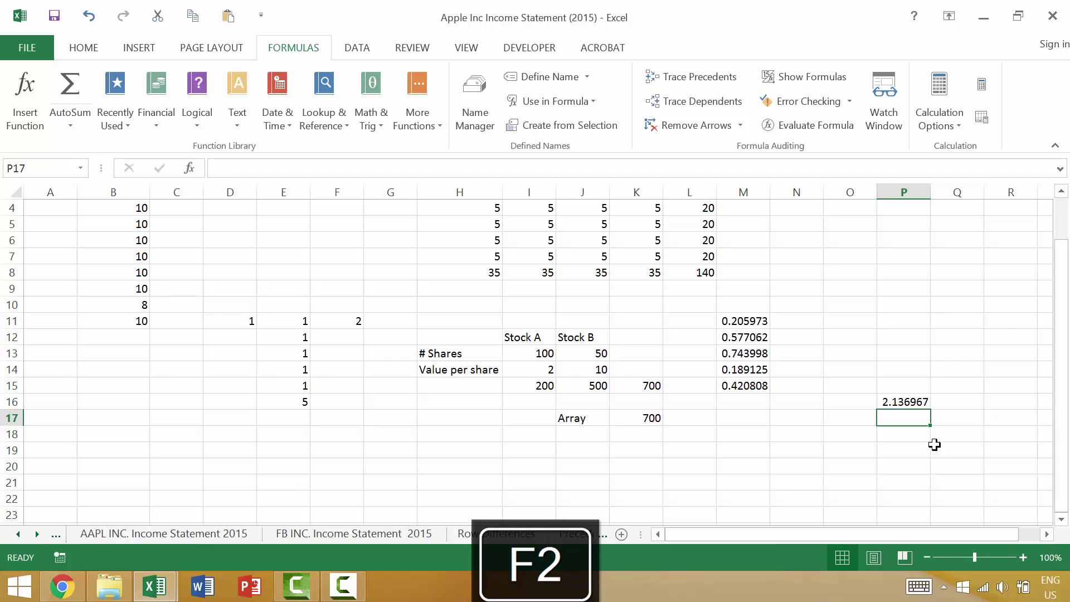
key("F2")
type("=")
key("BackSpace")
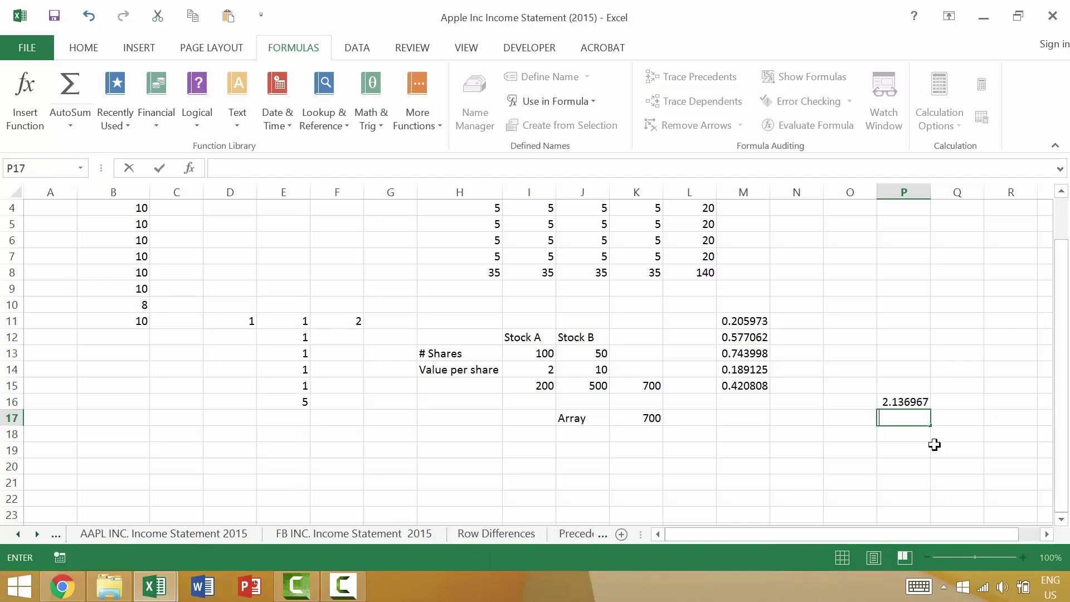
key("Return")
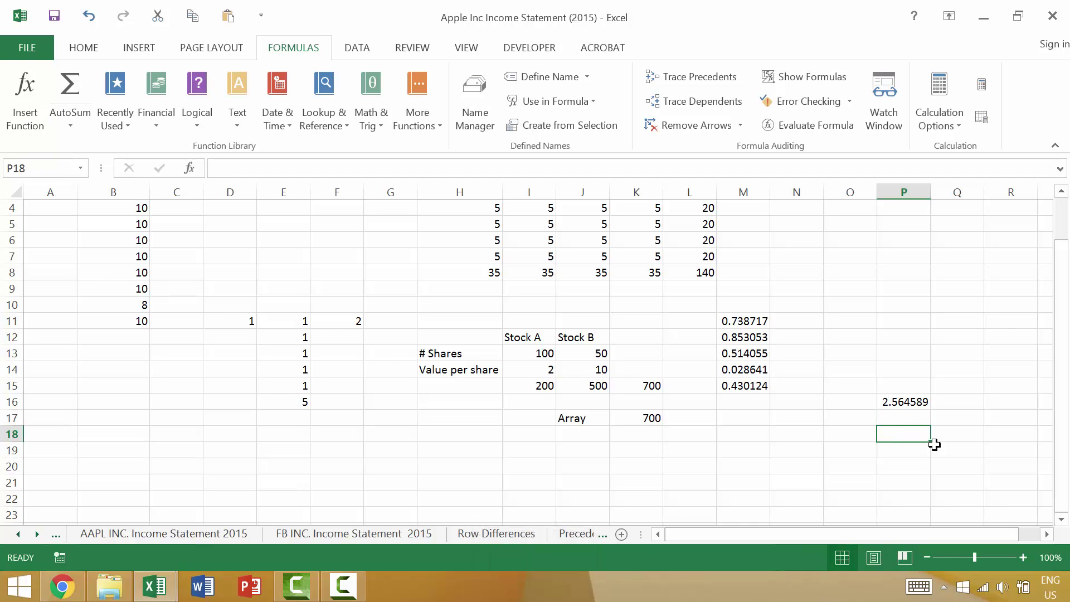
- Enter the formula =AVERAGE(M11:M15) in cell P18, editing in the formula bar
key("F2")
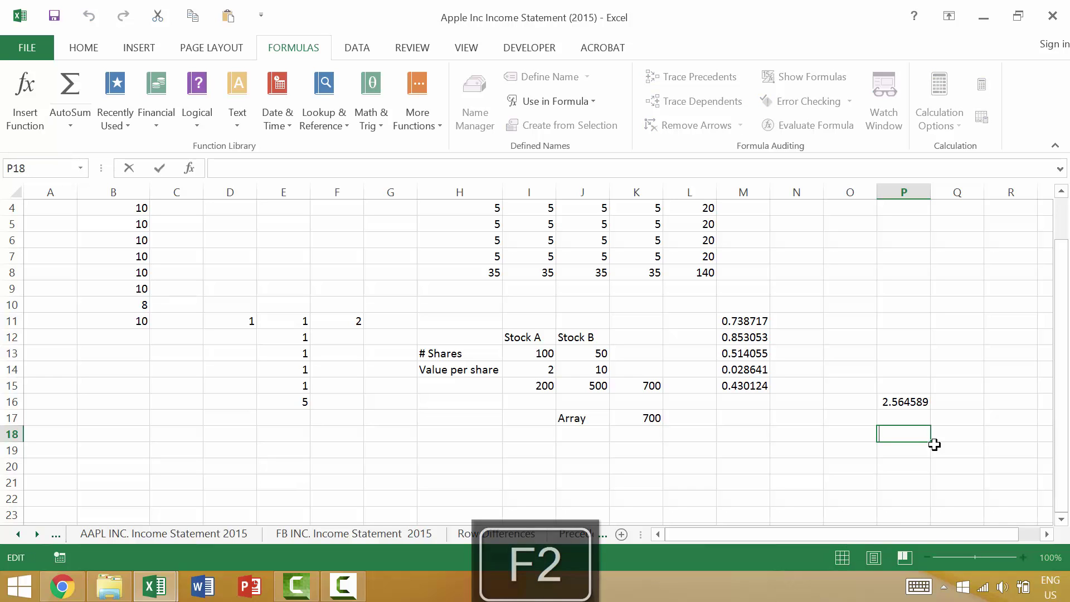
type("=")
key("ctrl+a")
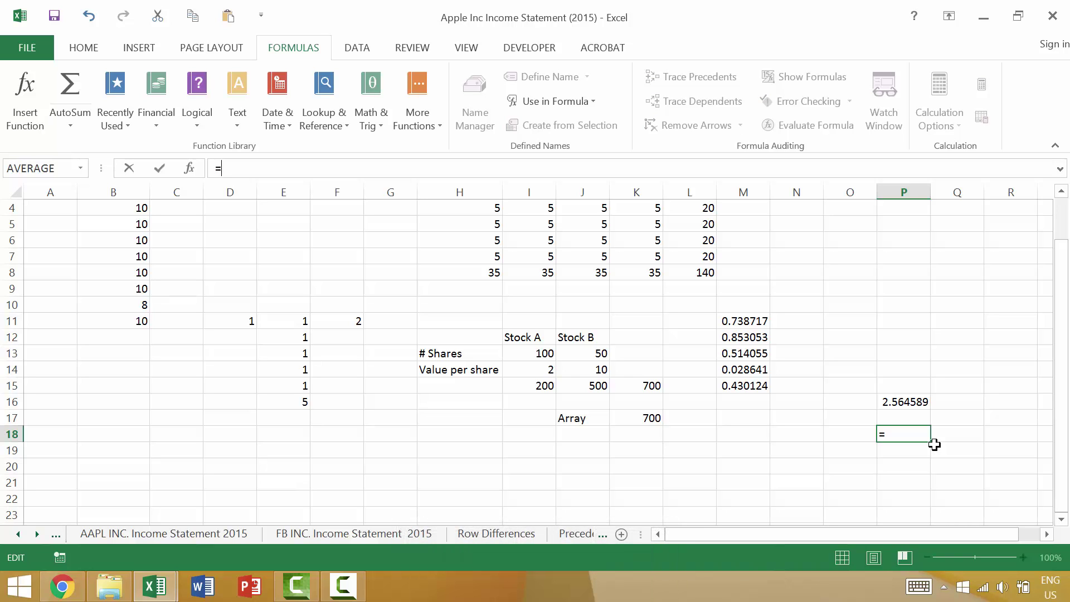
type("avera")
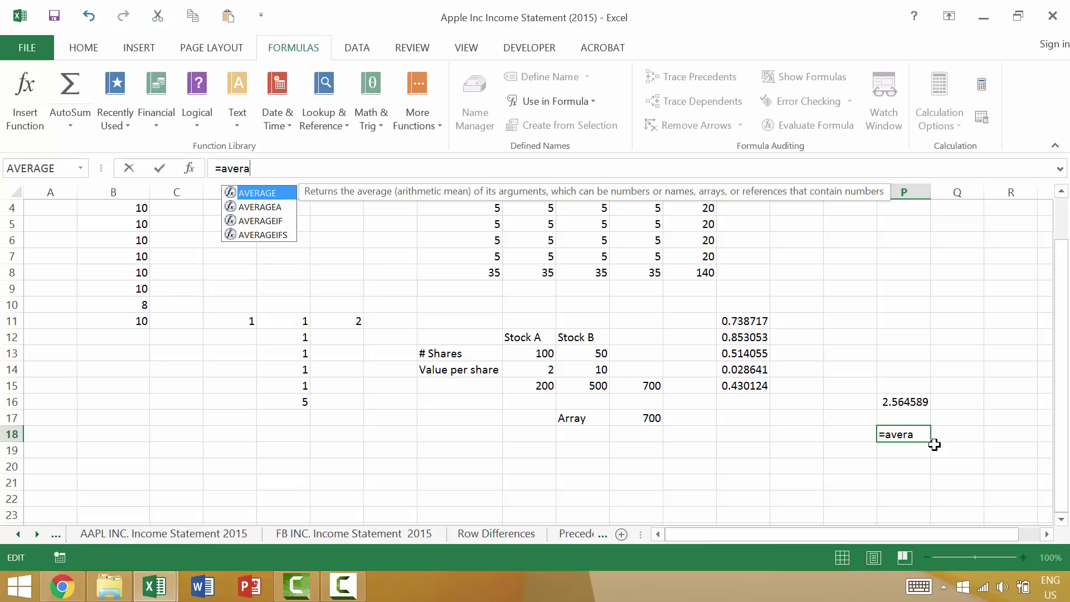
key("Tab")
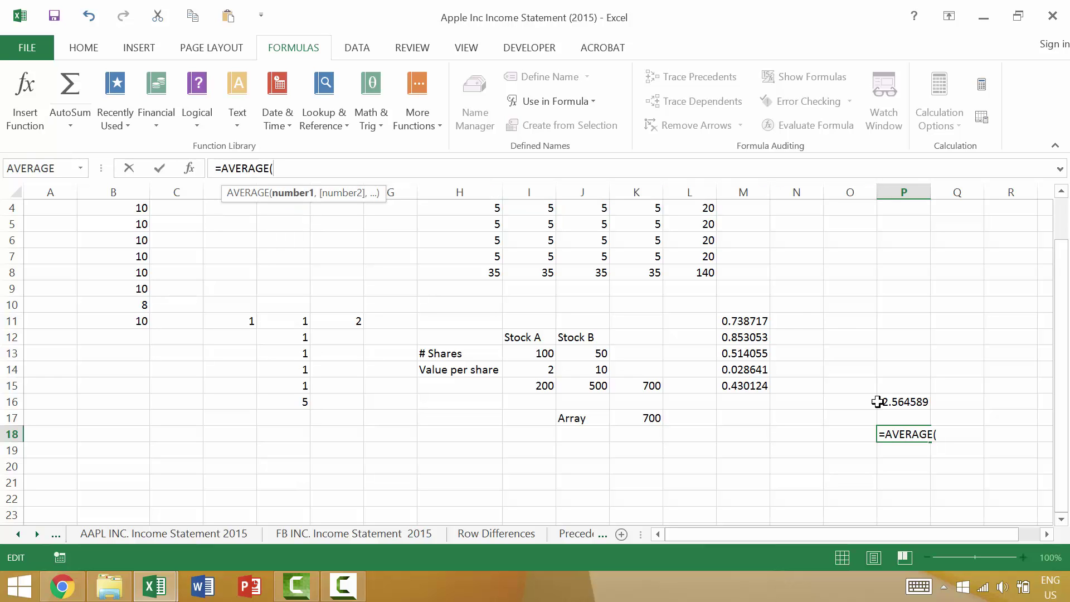
left_click_drag(729, 320, 734, 385)
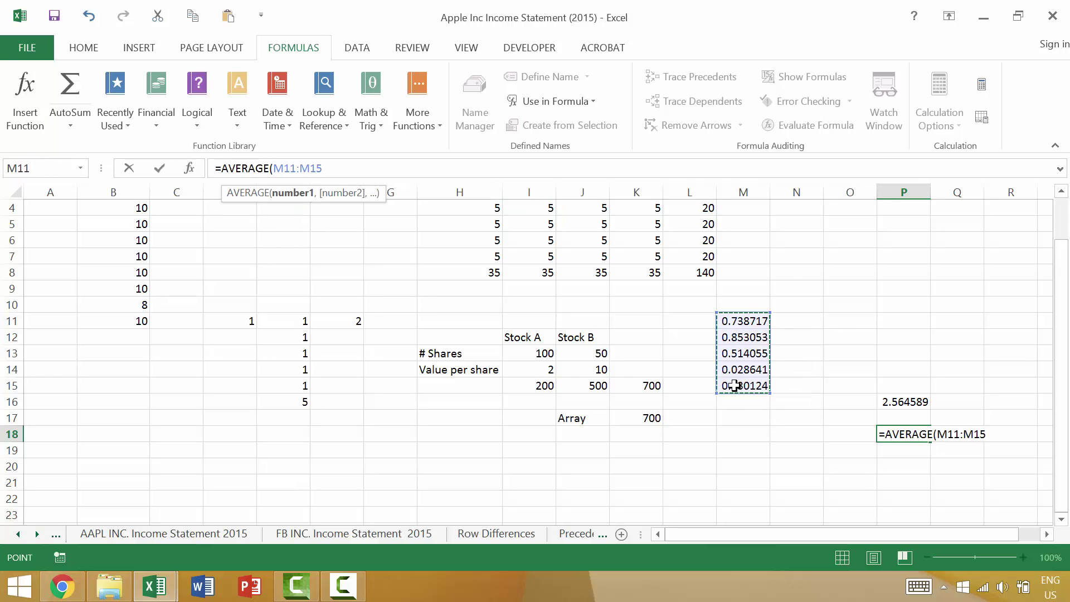
type(")")
key("Return")
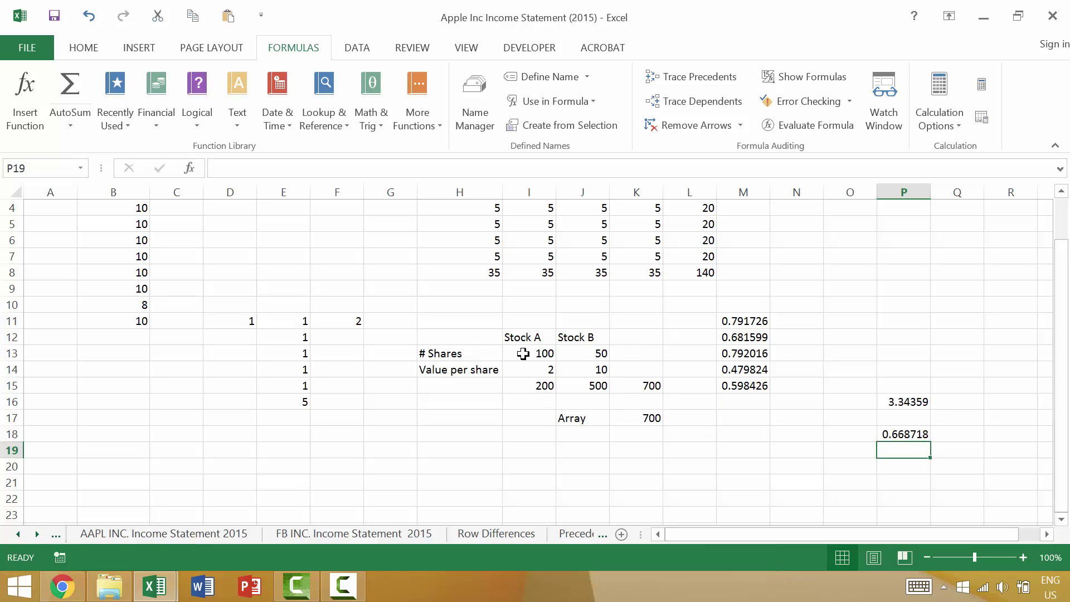
- Name the # Shares values in I13:J13 number_shares
left_click_drag(536, 353, 604, 353)
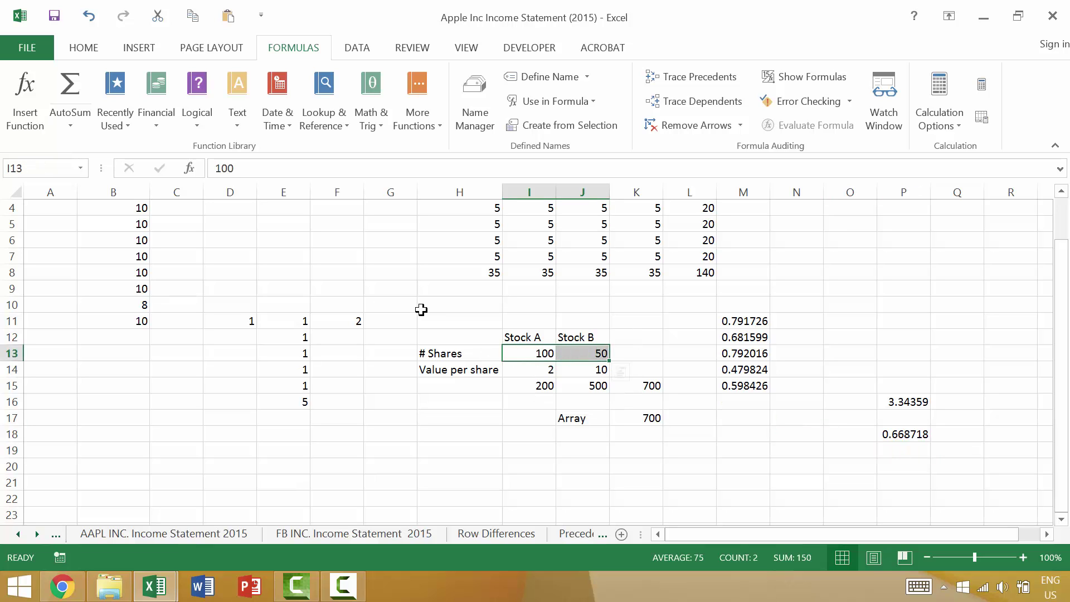
left_click(48, 172)
type("number_s")
type("hares")
key("Return")
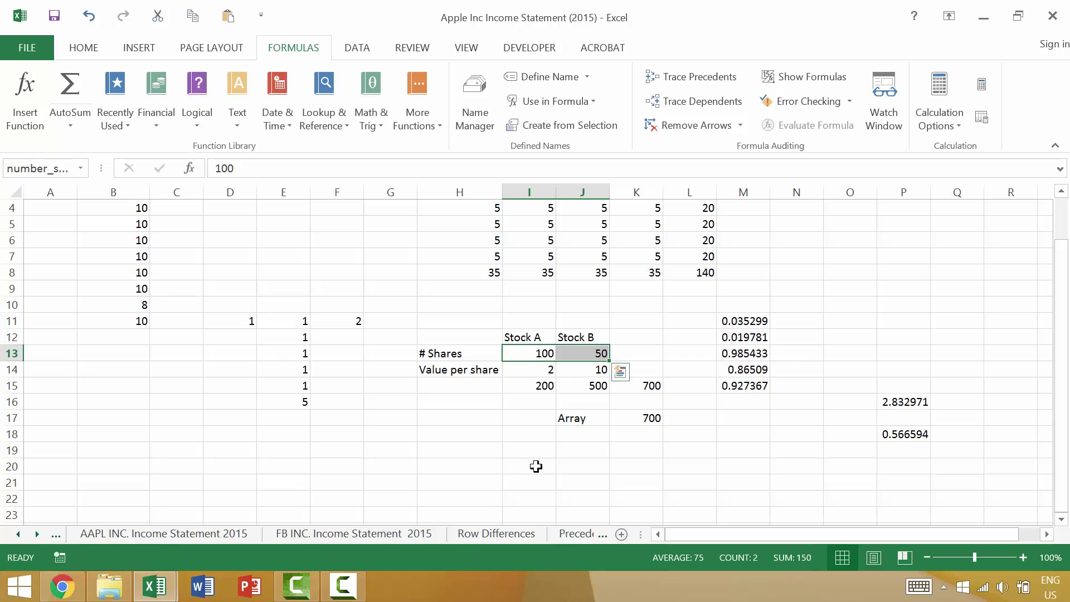
- Enter the partial formula =num in cell I19 below the stock table
left_click(539, 454)
type("=")
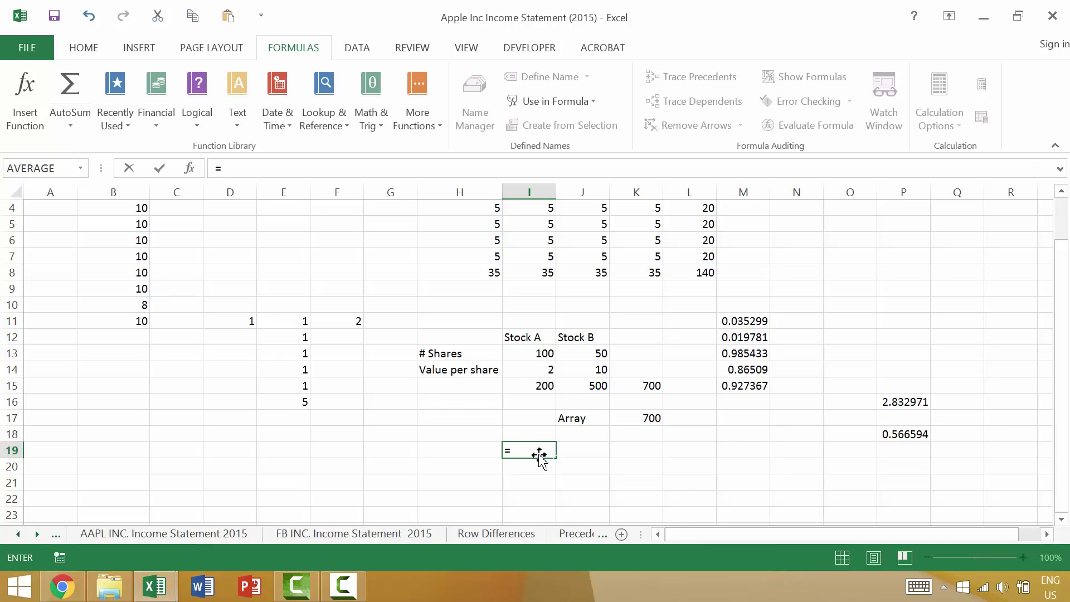
type("num")
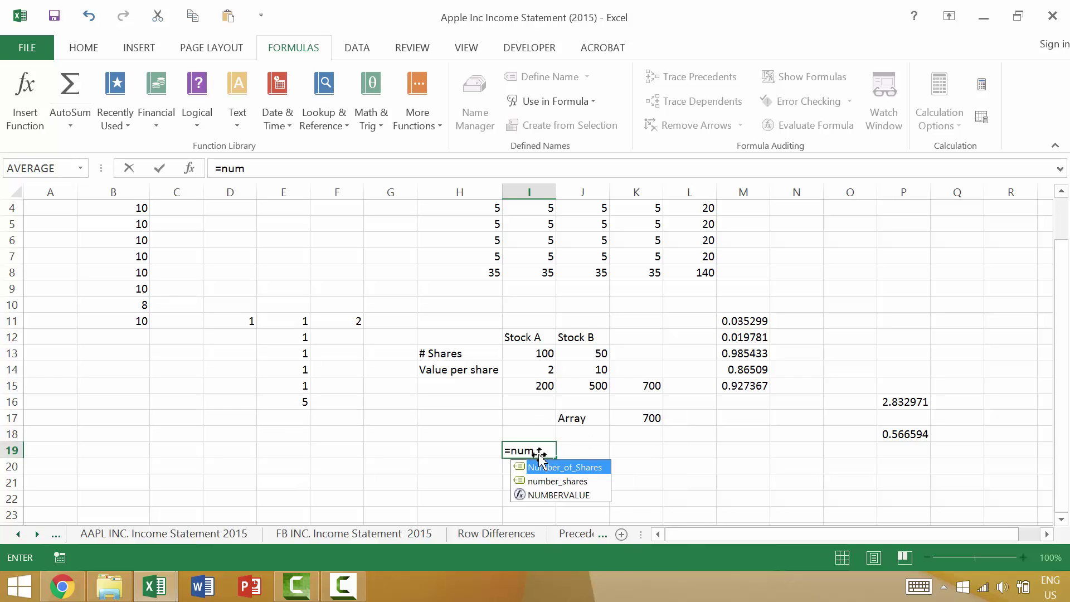
key("Escape")
left_click(552, 421)
- Define the workbook-scoped name Value_per_share for the Value per share values in I14:J14
left_click(551, 369)
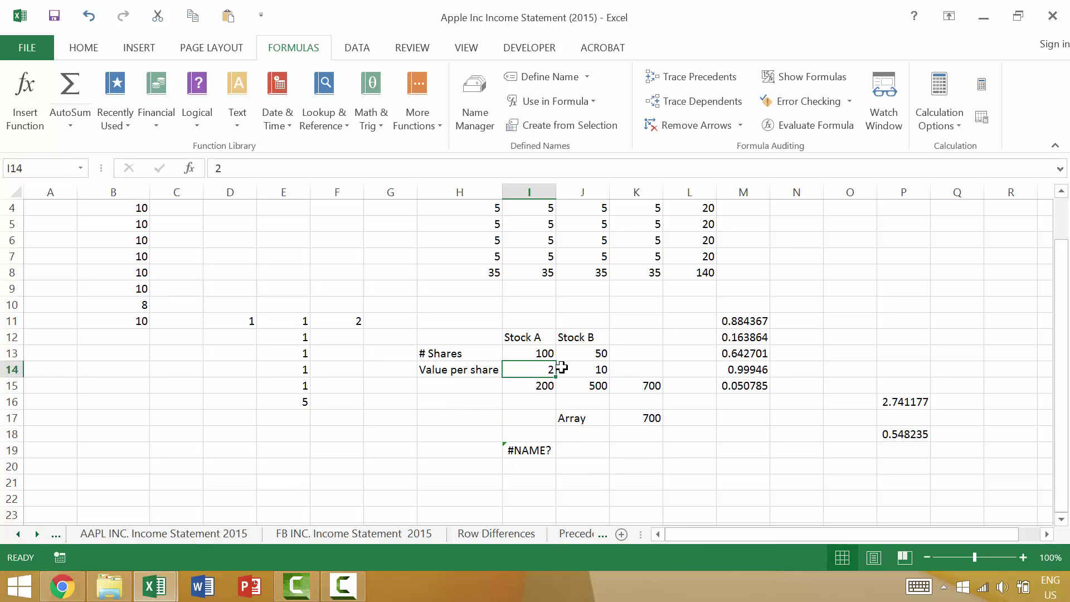
left_click_drag(562, 366, 565, 366)
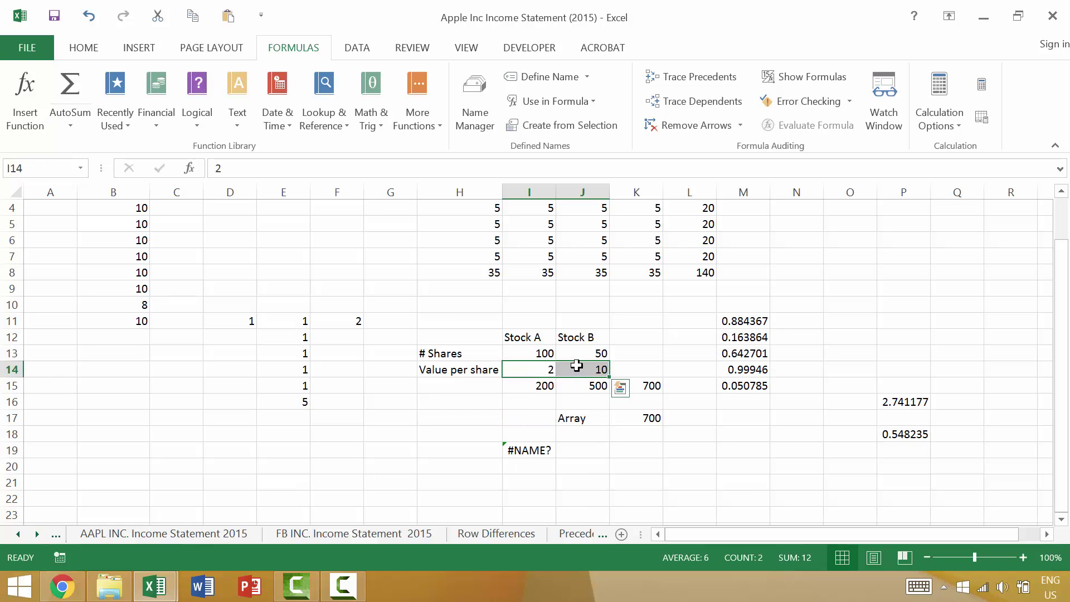
key("ctrl+F3")
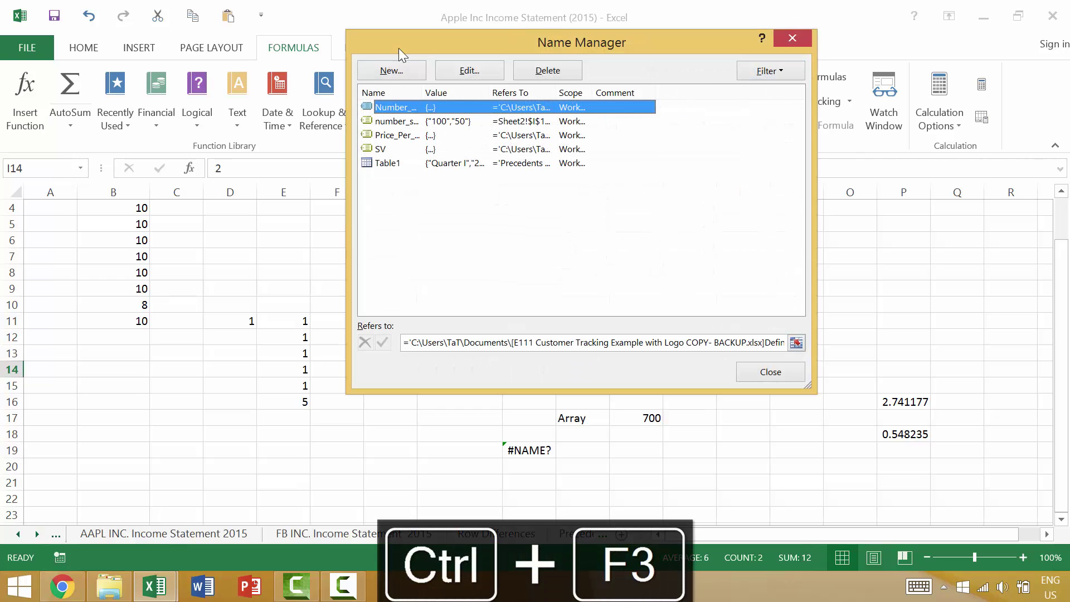
left_click(391, 70)
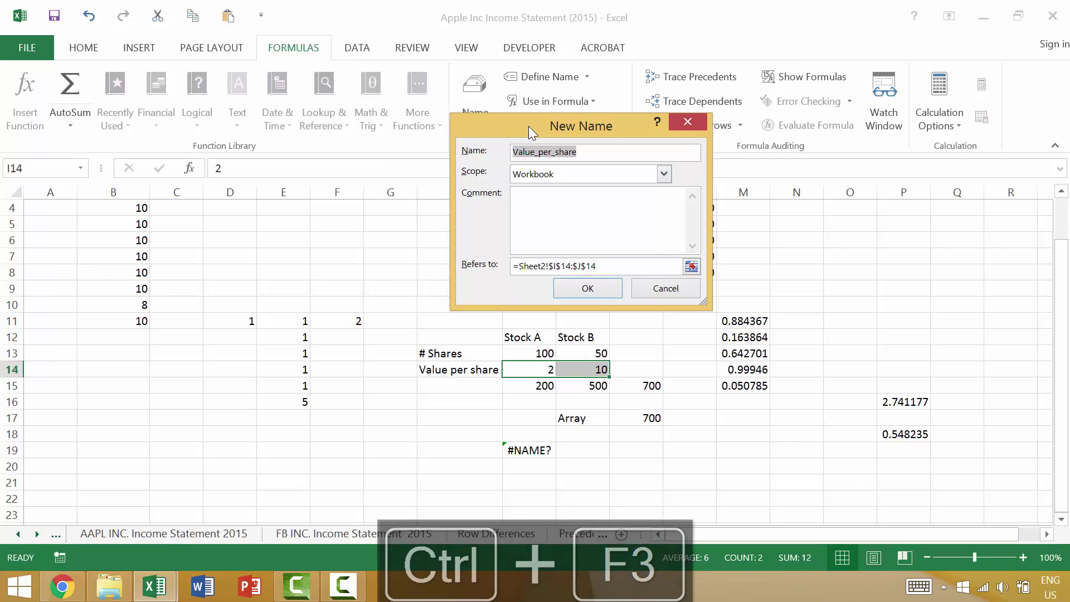
left_click_drag(407, 171, 164, 230)
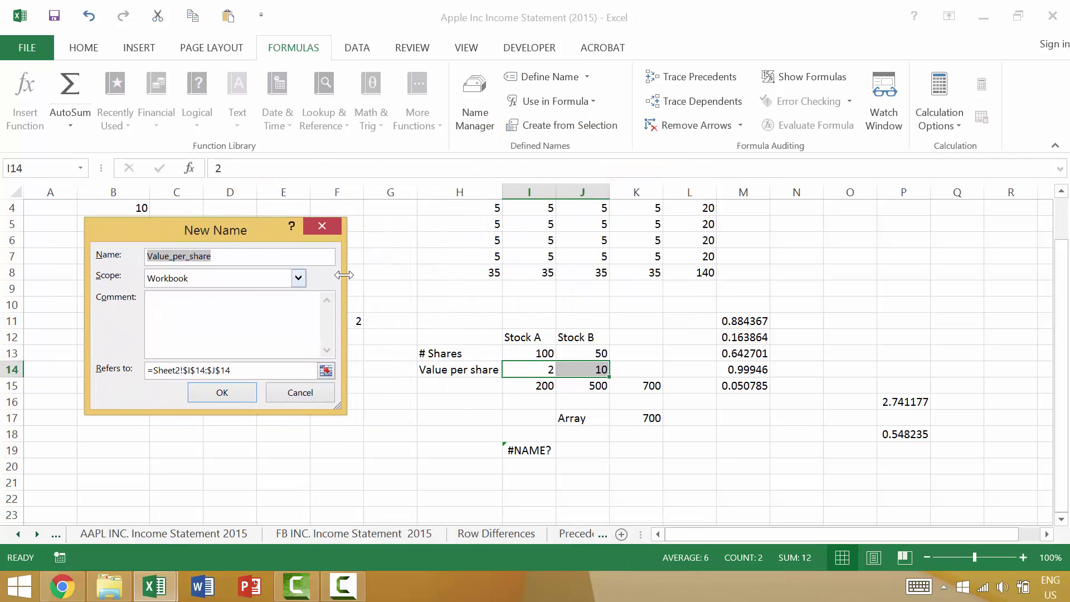
left_click(236, 397)
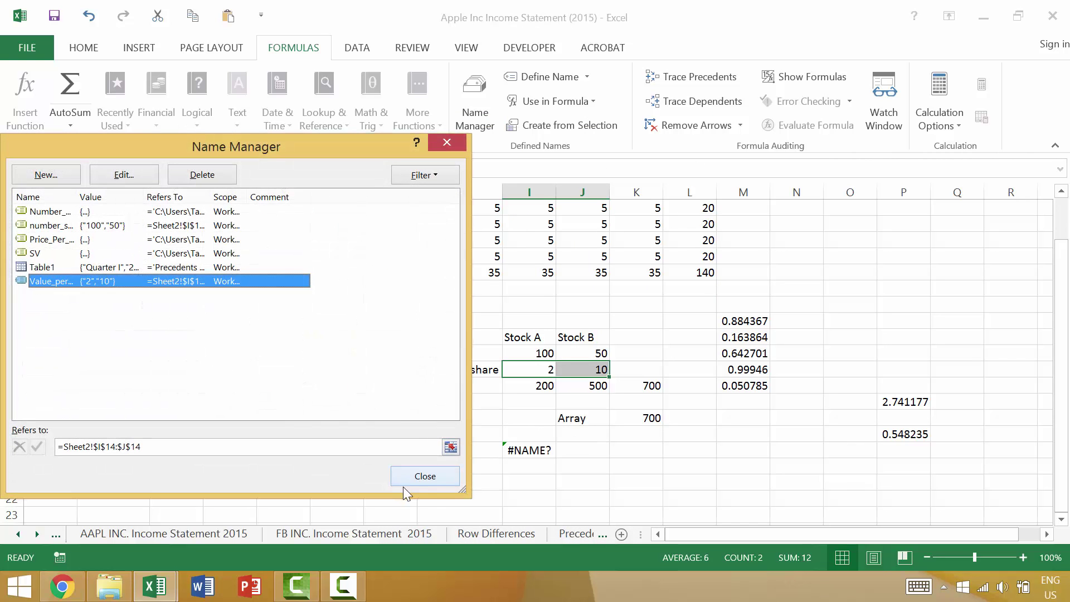
left_click(439, 478)
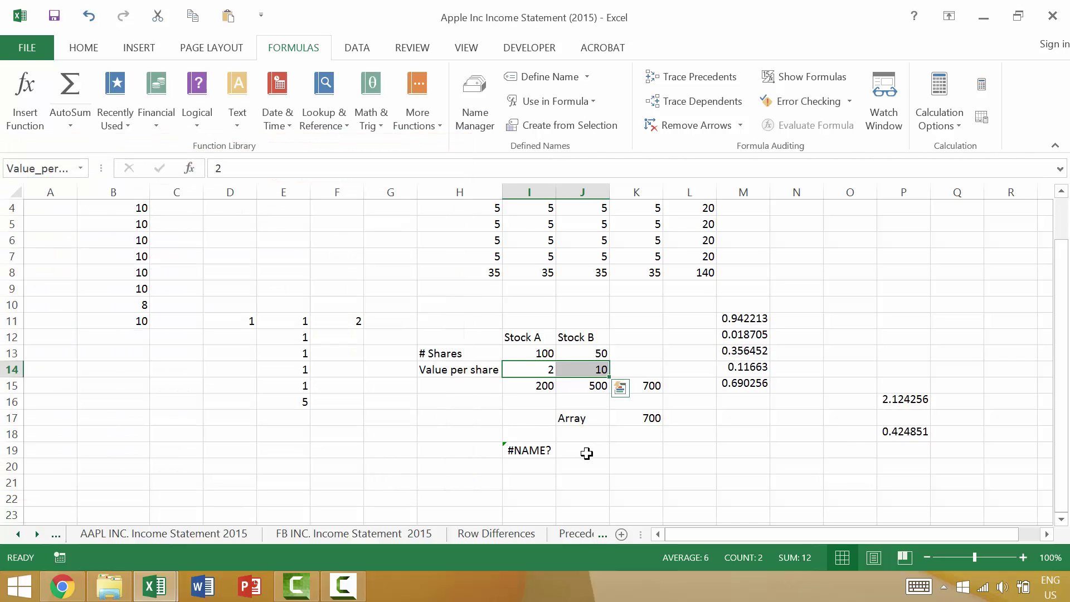
- Enter the label "Array #2" in cell J21
left_click(573, 485)
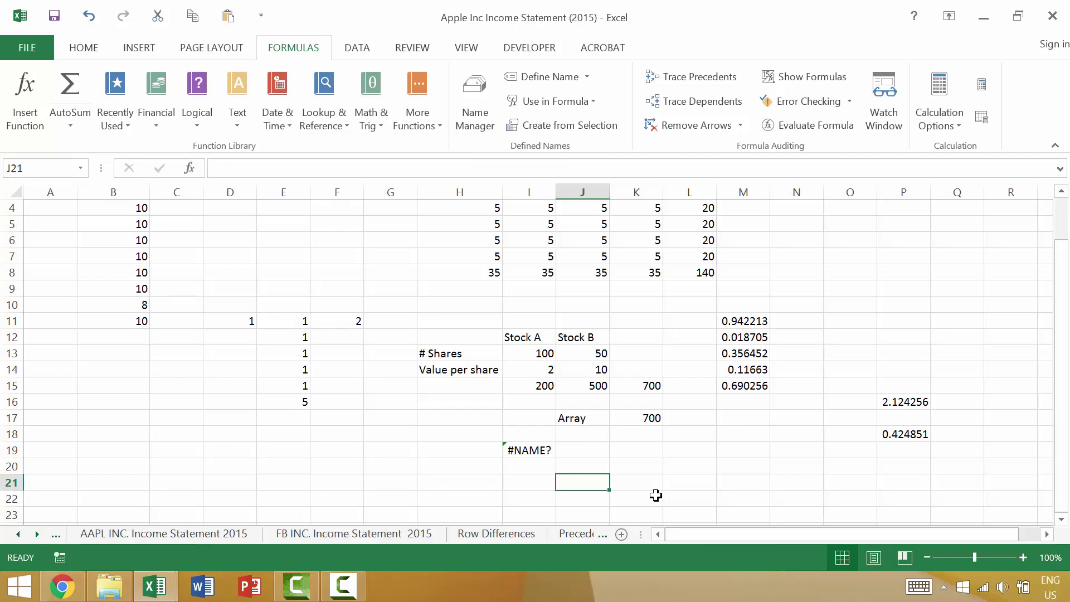
type("Array #")
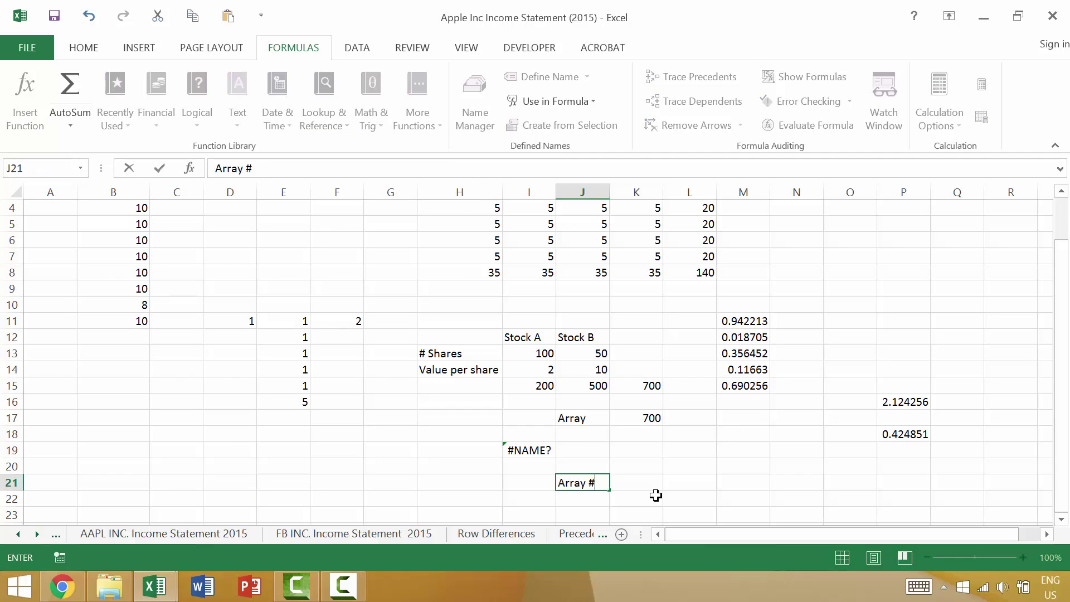
type("2")
key("Return")
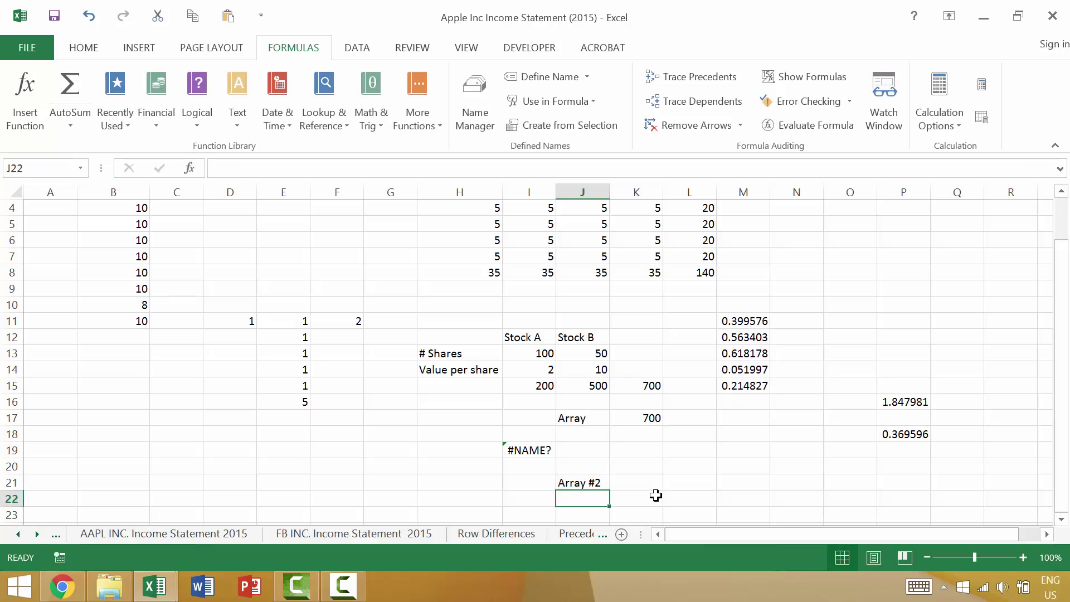
- Enter the array formula =number_shares*Value_per_share in cell K21, beside the Array #2 label
key("Up")
key("Up")
key("Right")
key("Down")
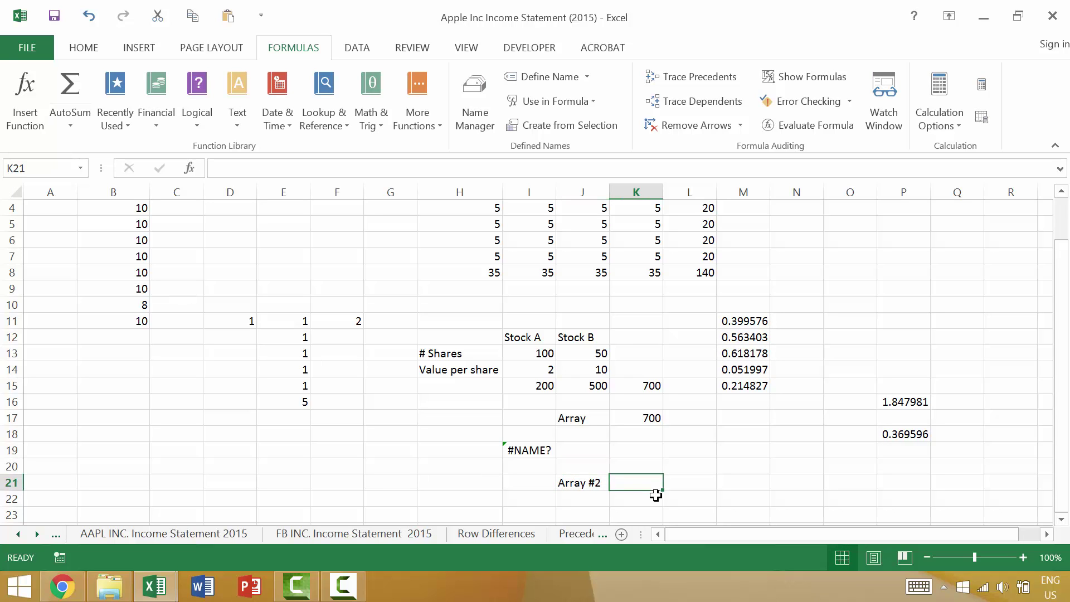
type("=")
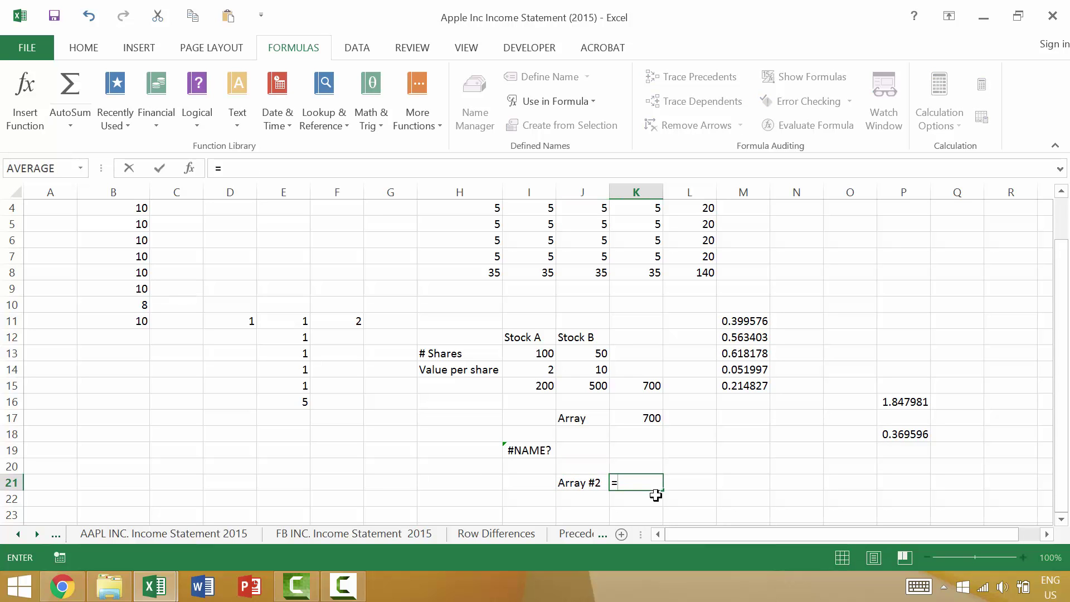
type("num")
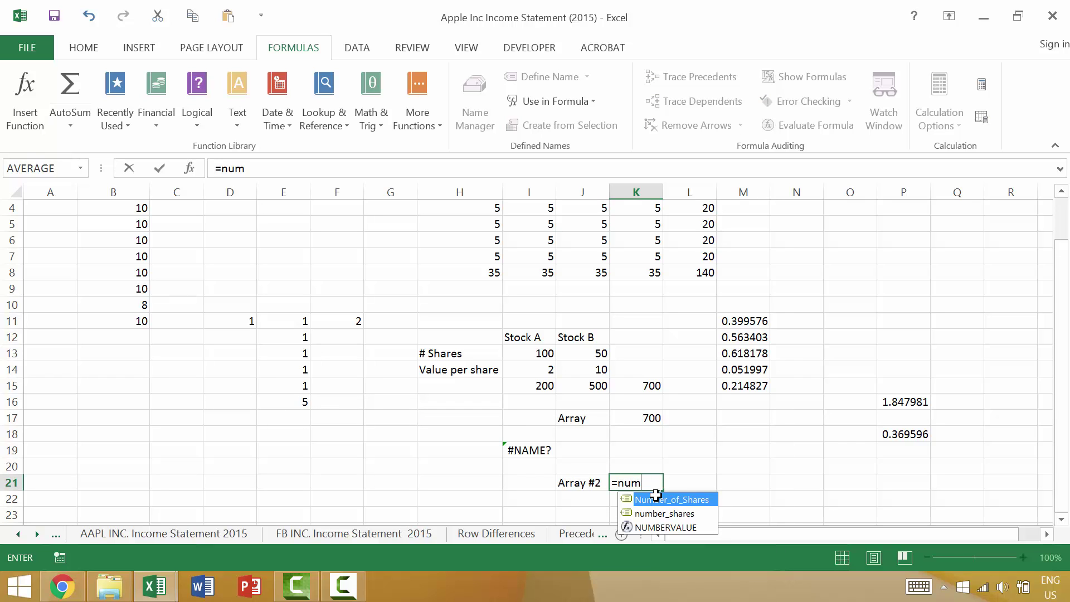
key("Down")
key("Tab")
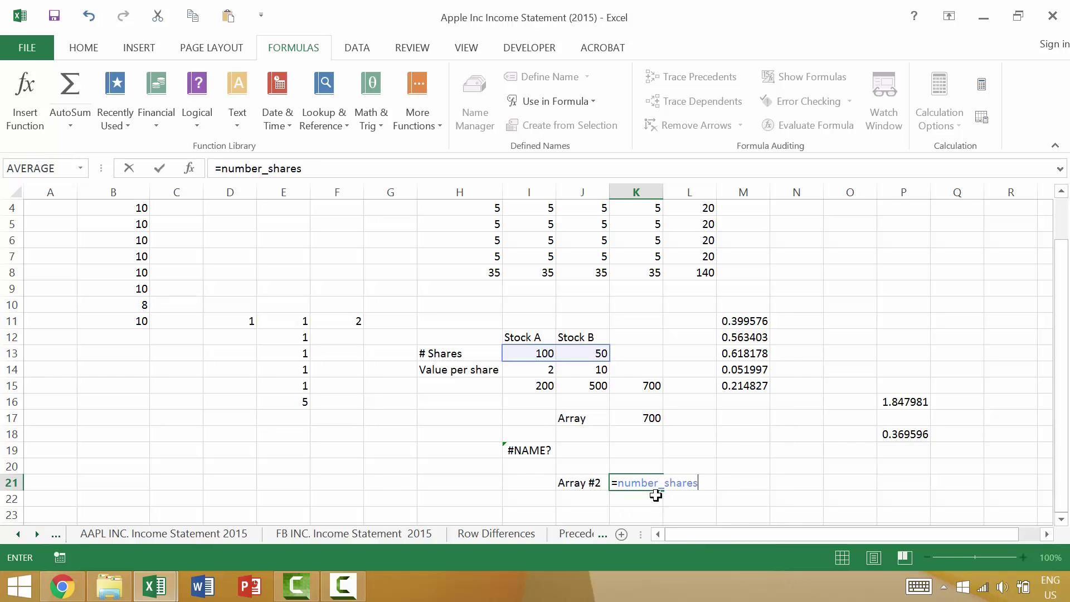
type("*va")
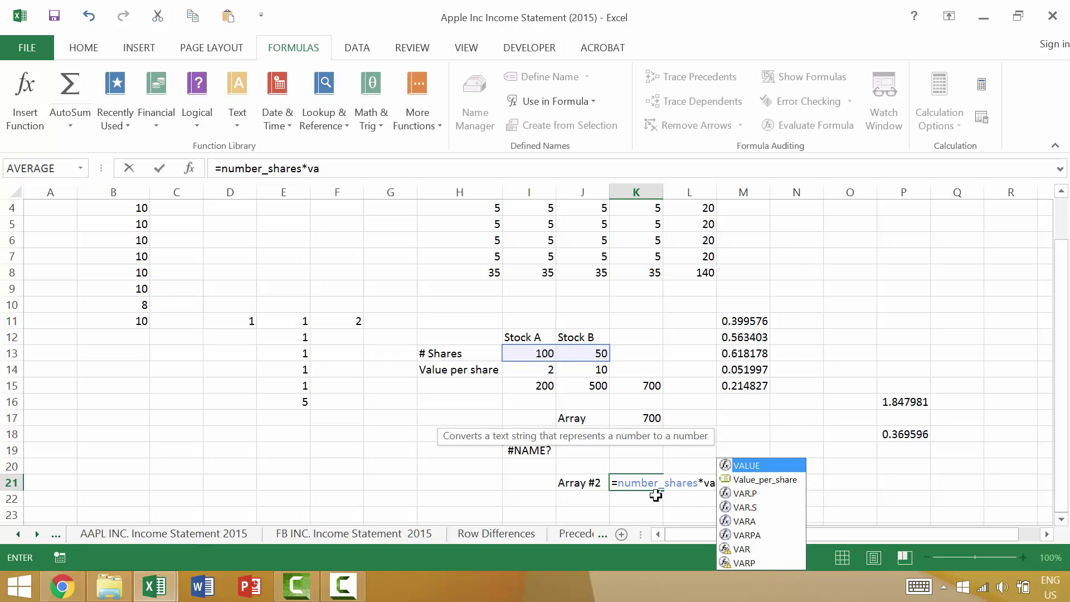
type("l")
key("Down")
key("Tab")
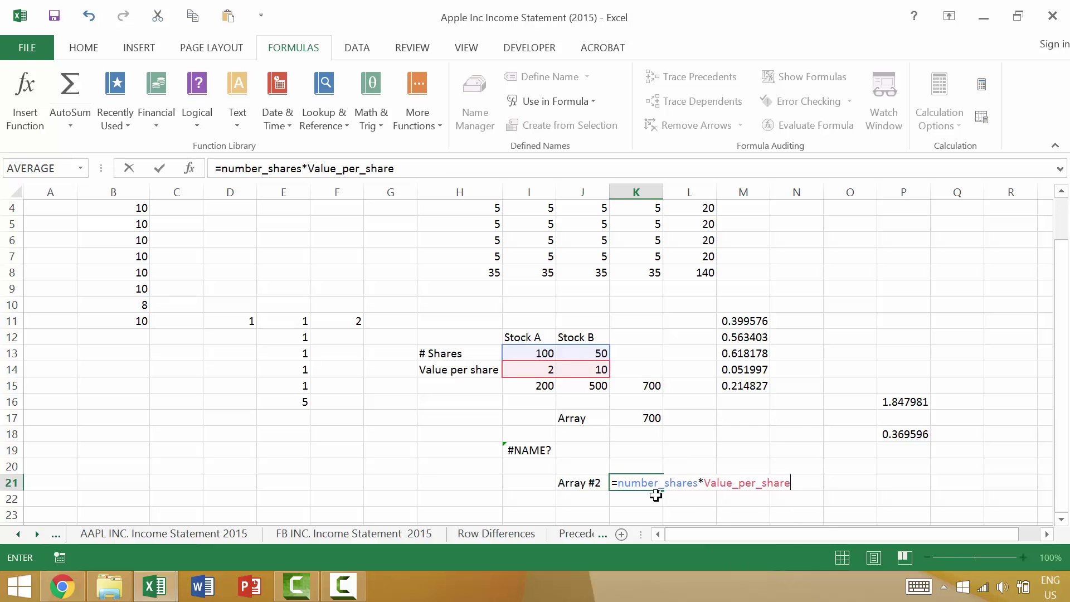
key("ctrl+shift+Return")
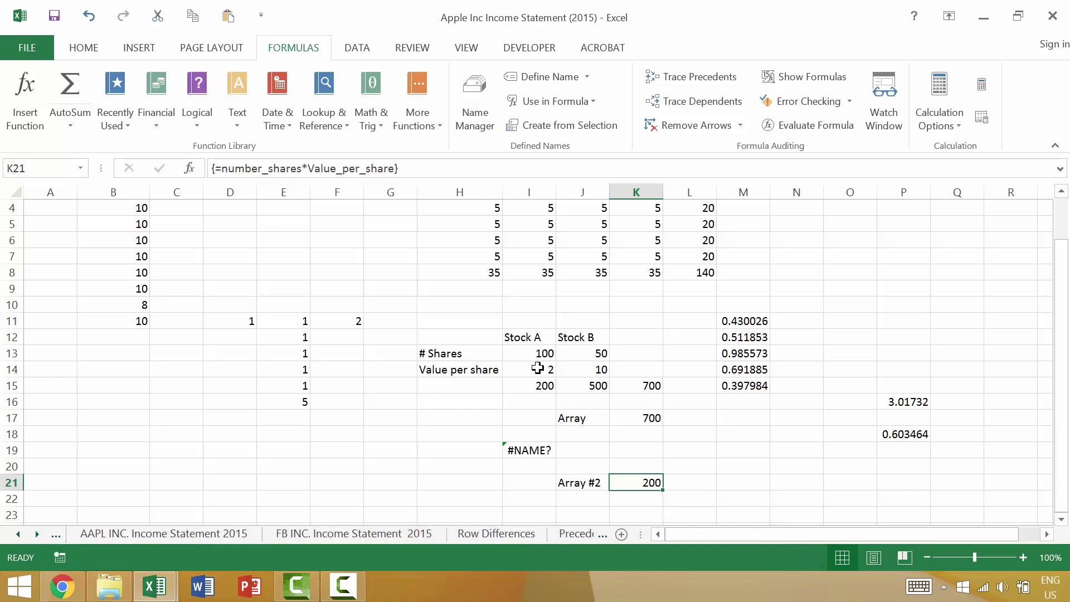
- Wrap the product in K21 in a SUM function, entering =SUM(number_shares*Value_per_share) as an ordinary formula
left_click(239, 169)
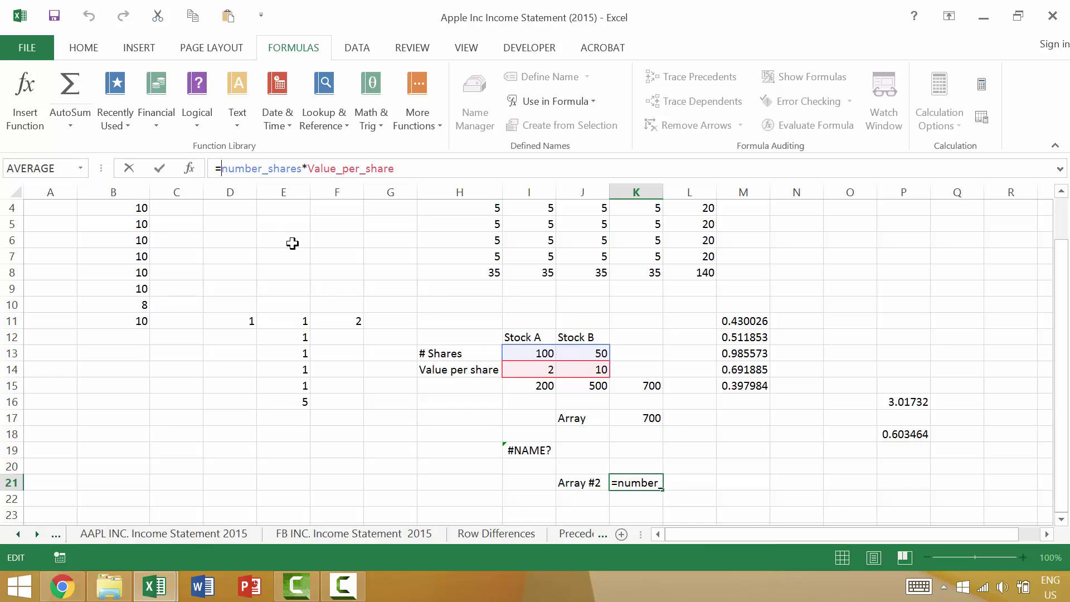
type("sum")
key("Tab")
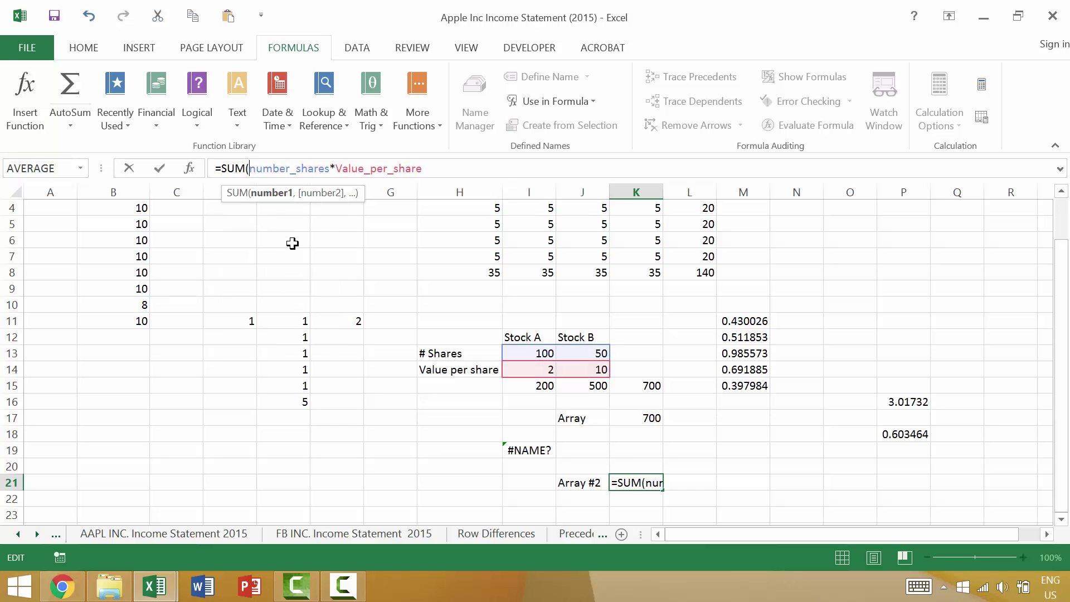
key("End")
type(")")
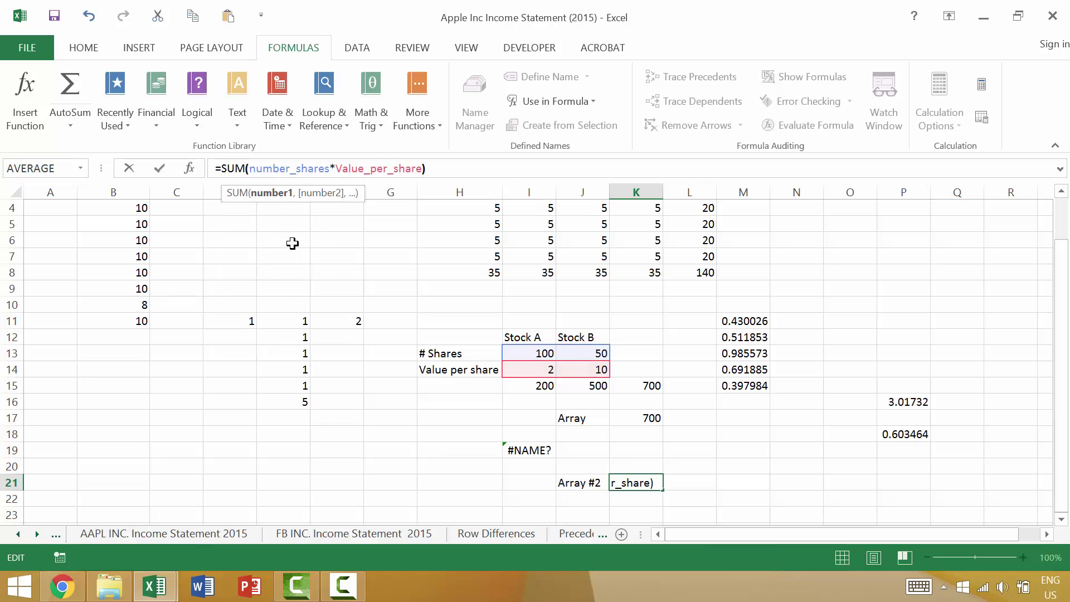
key("Return")
key("Up")
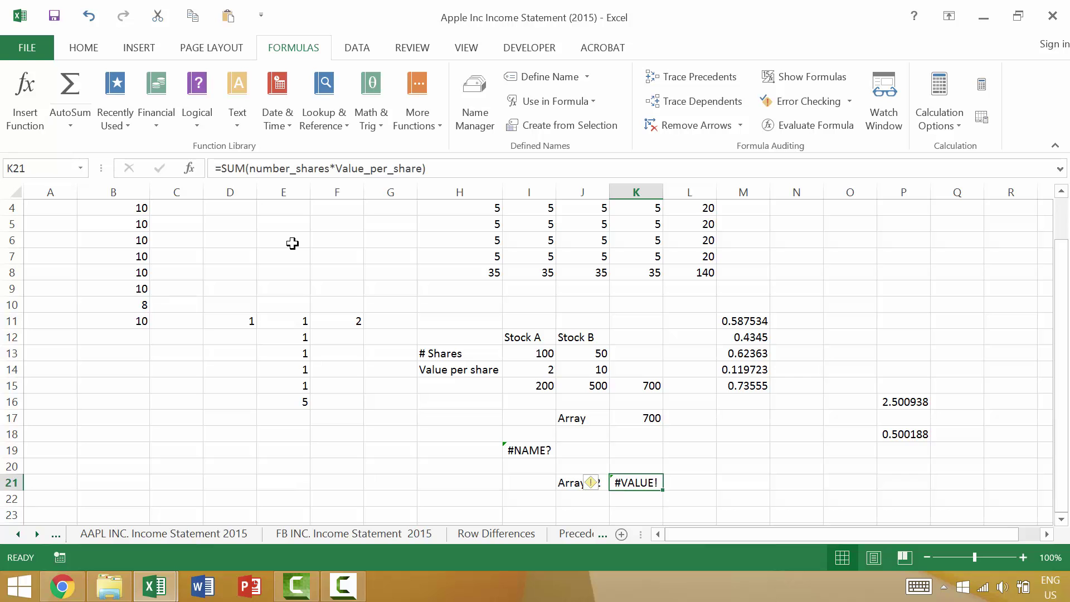
- Re-enter the SUM formula in K21 as an array formula
key("ctrl+shift+Return")
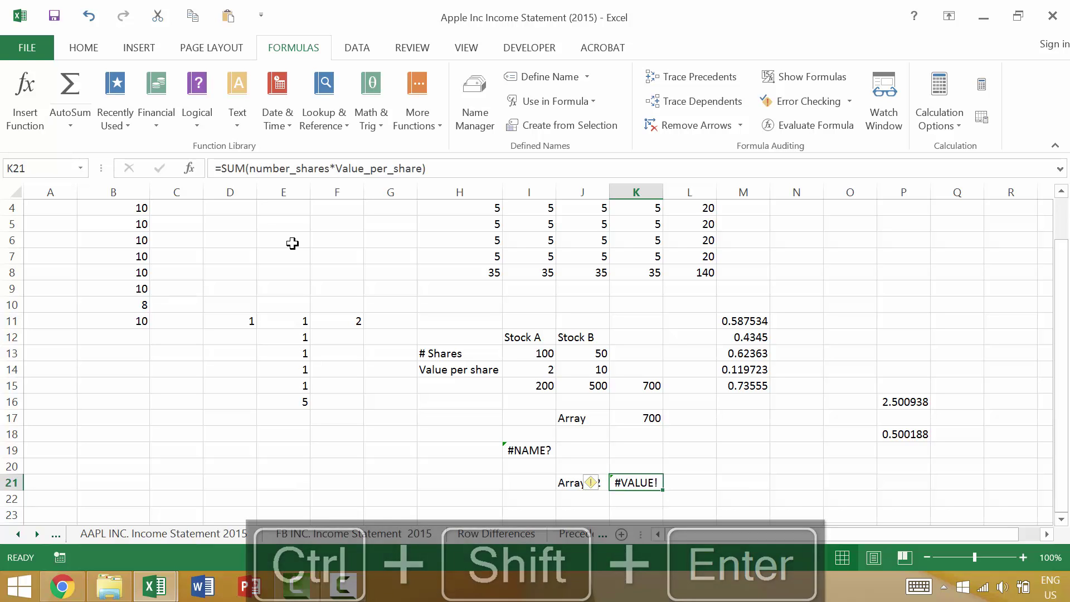
key("F2")
key("ctrl+shift+Return")
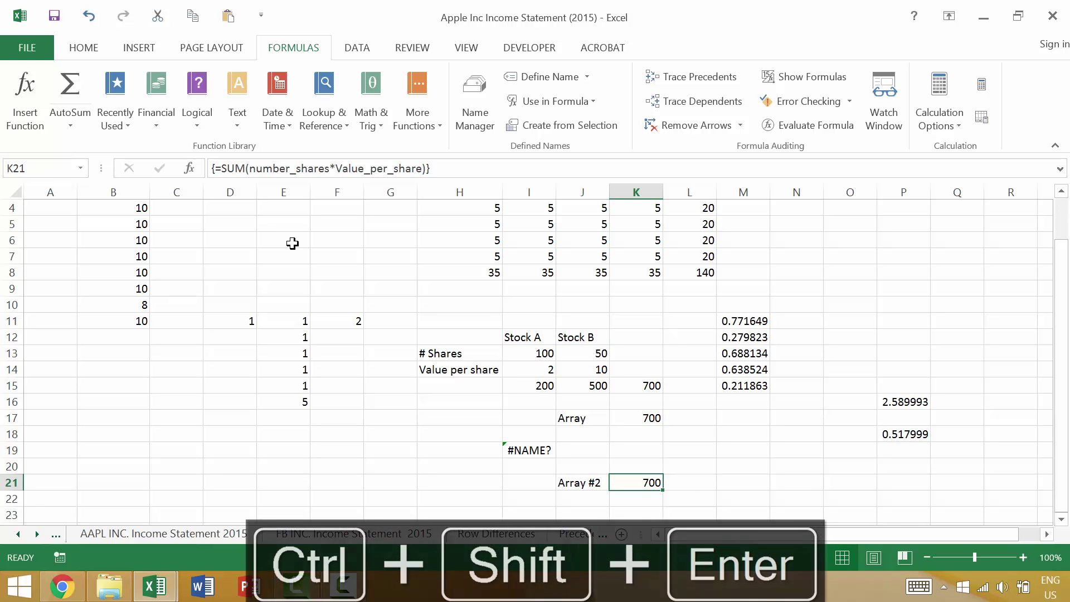